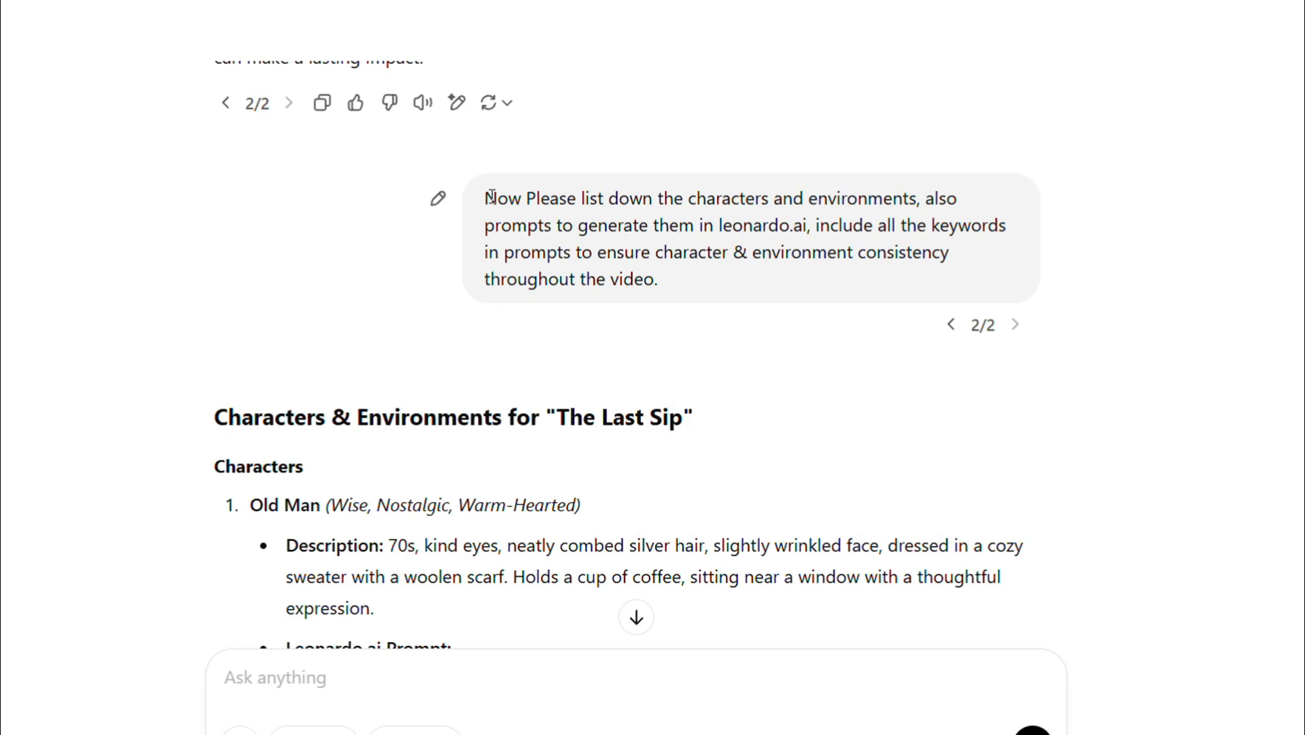
# Highlight the characters request's opening, Leonardo.ai prompt, consistency and final lines while reading
pyautogui.moveTo(486, 198); pyautogui.dragTo(821, 188)
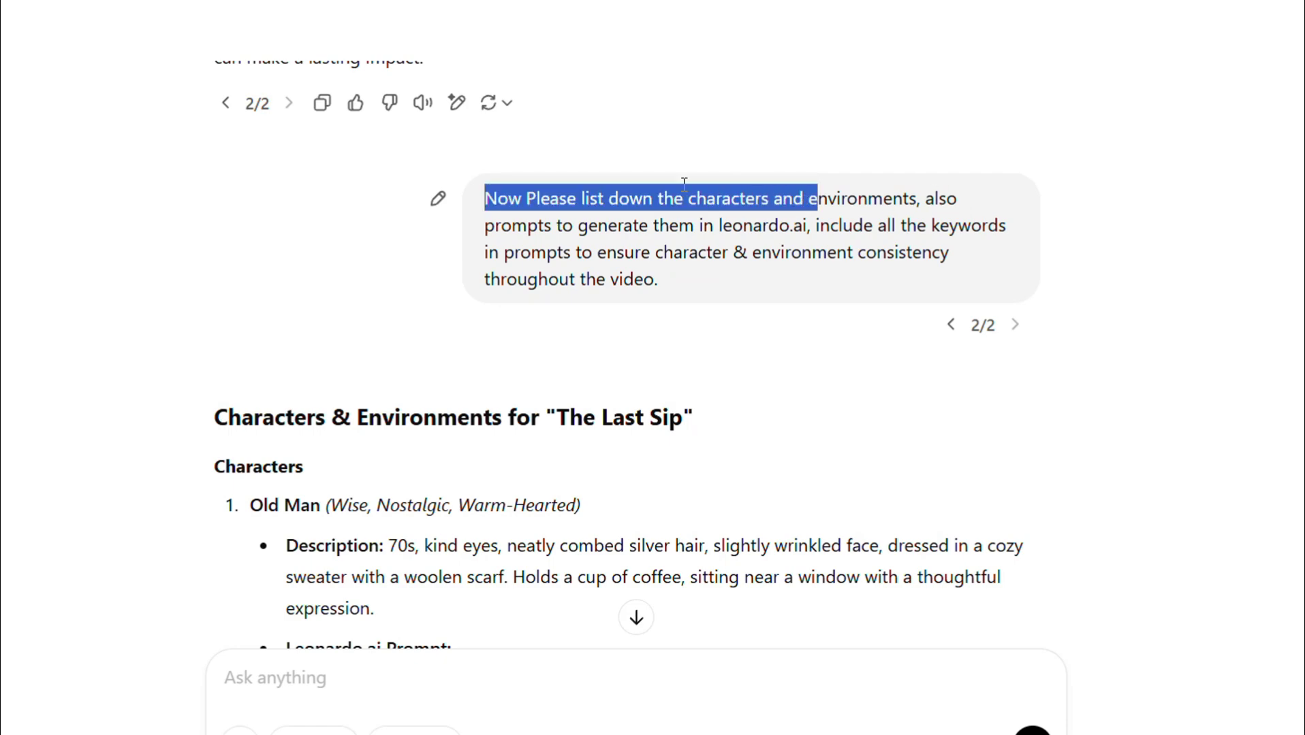
pyautogui.moveTo(492, 228); pyautogui.dragTo(842, 235)
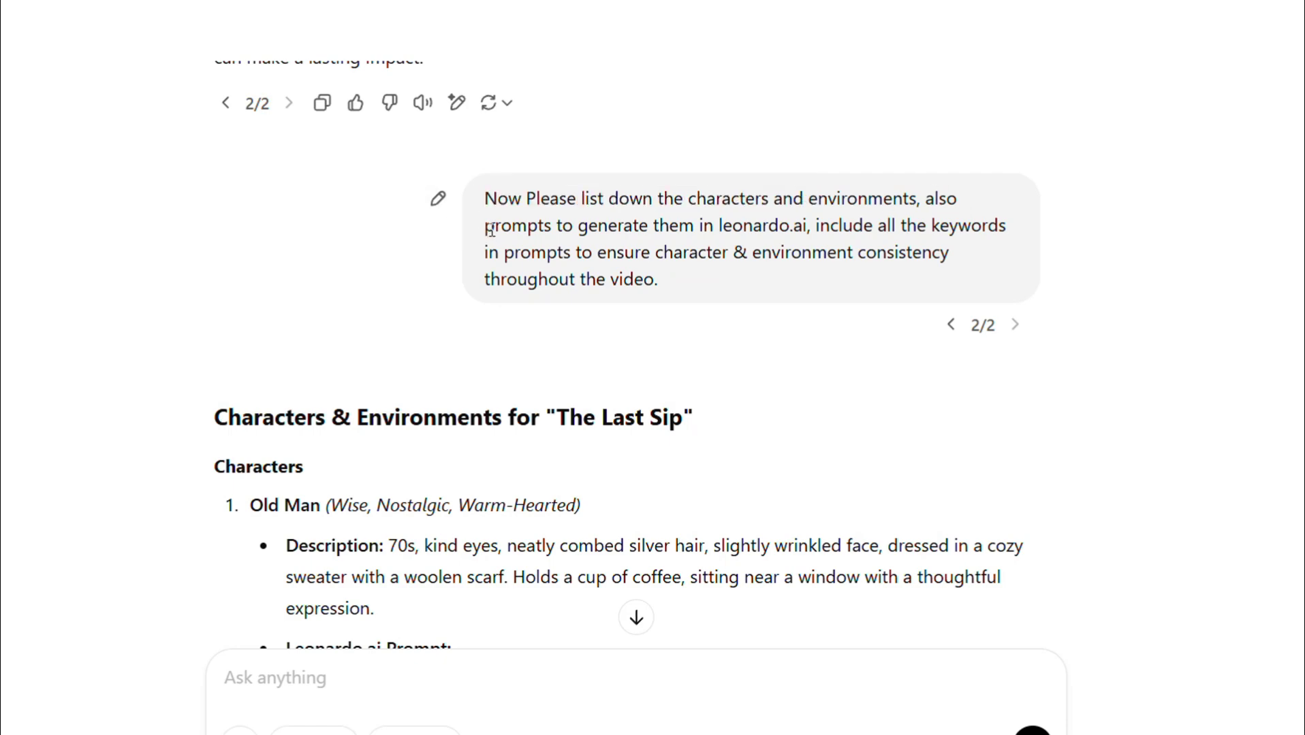
pyautogui.click(842, 235)
pyautogui.moveTo(488, 257); pyautogui.dragTo(837, 256)
pyautogui.click(837, 256)
pyautogui.moveTo(483, 281); pyautogui.dragTo(663, 280)
pyautogui.click(663, 281)
# Scroll through the Characters & Environments reply down to the scene-splitting request
pyautogui.scroll(-1, 663, 280)
pyautogui.scroll(-2, 663, 281)
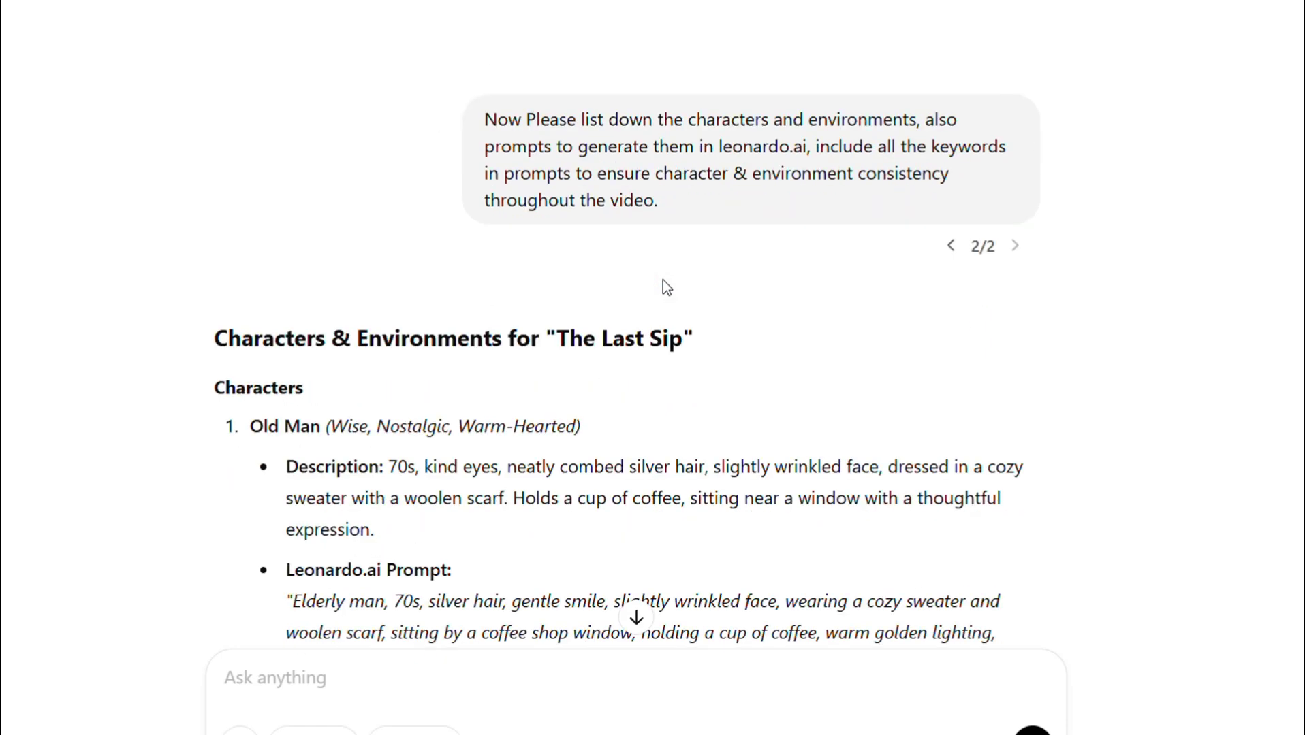
pyautogui.scroll(-2, 663, 280)
pyautogui.scroll(-1, 663, 279)
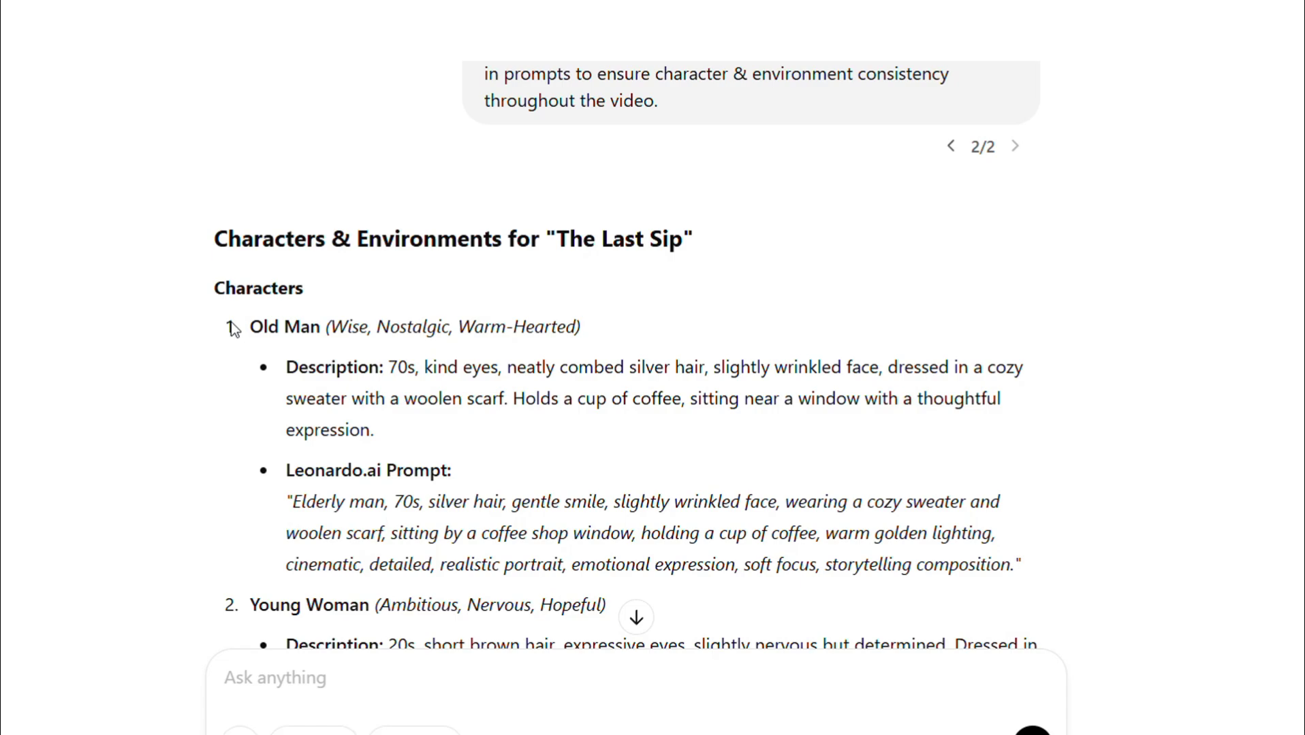
pyautogui.scroll(-2, 232, 329)
pyautogui.scroll(-2, 232, 329)
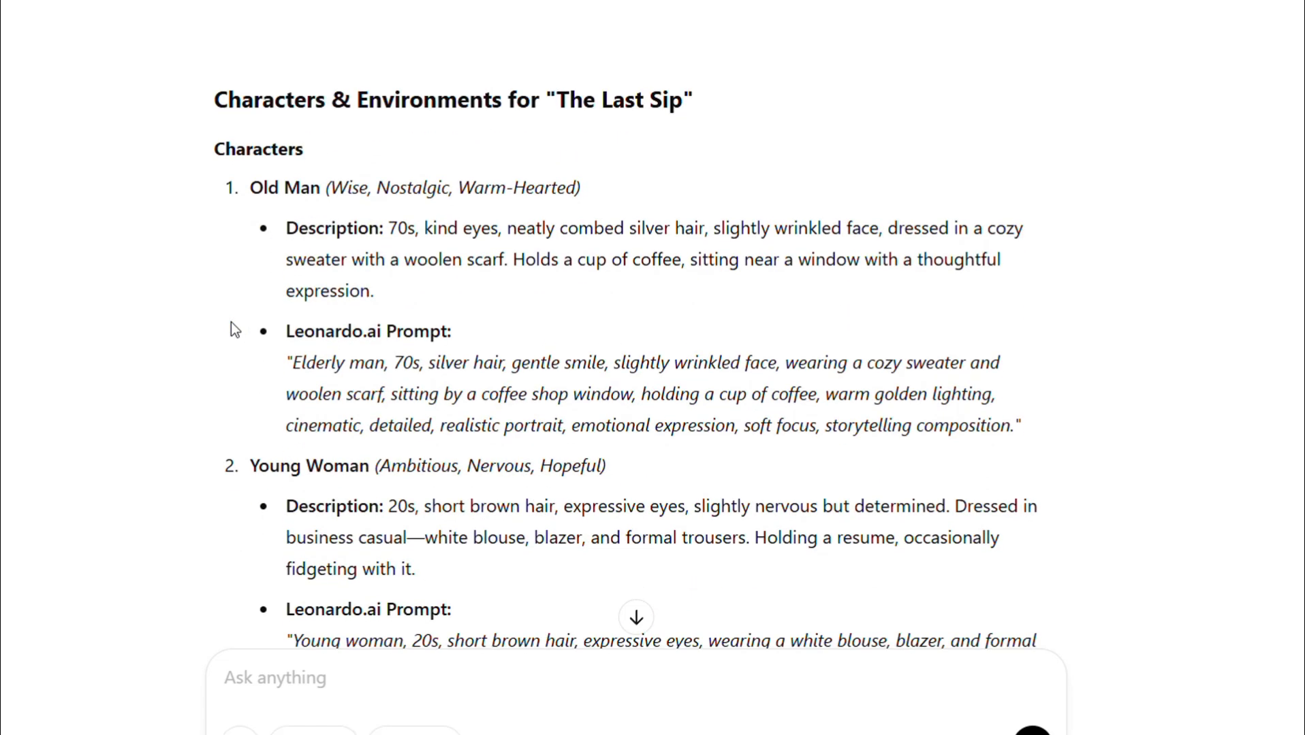
pyautogui.scroll(-3, 233, 329)
pyautogui.scroll(-1, 231, 322)
pyautogui.scroll(-2, 231, 323)
pyautogui.scroll(-2, 230, 323)
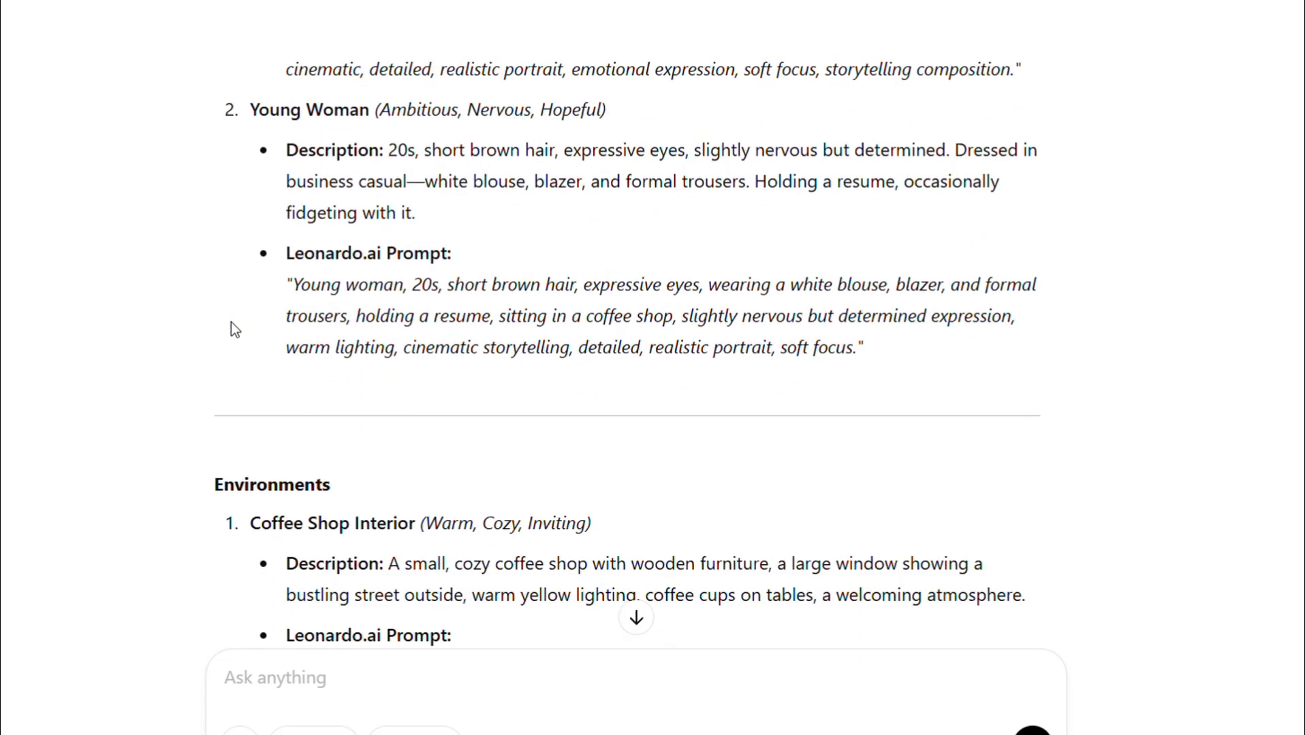
pyautogui.scroll(-1, 231, 323)
pyautogui.scroll(-4, 231, 323)
pyautogui.scroll(-1, 231, 324)
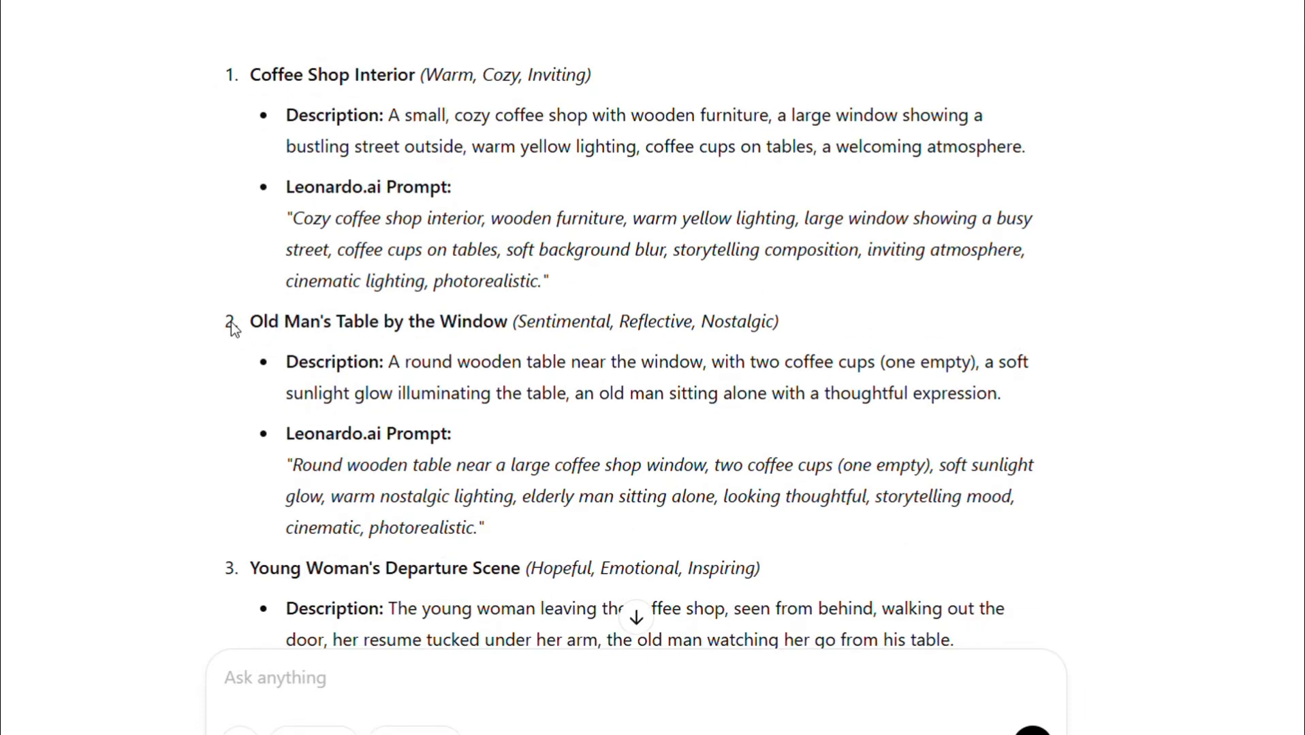
pyautogui.scroll(-3, 231, 323)
pyautogui.scroll(-2, 231, 322)
pyautogui.scroll(-2, 230, 323)
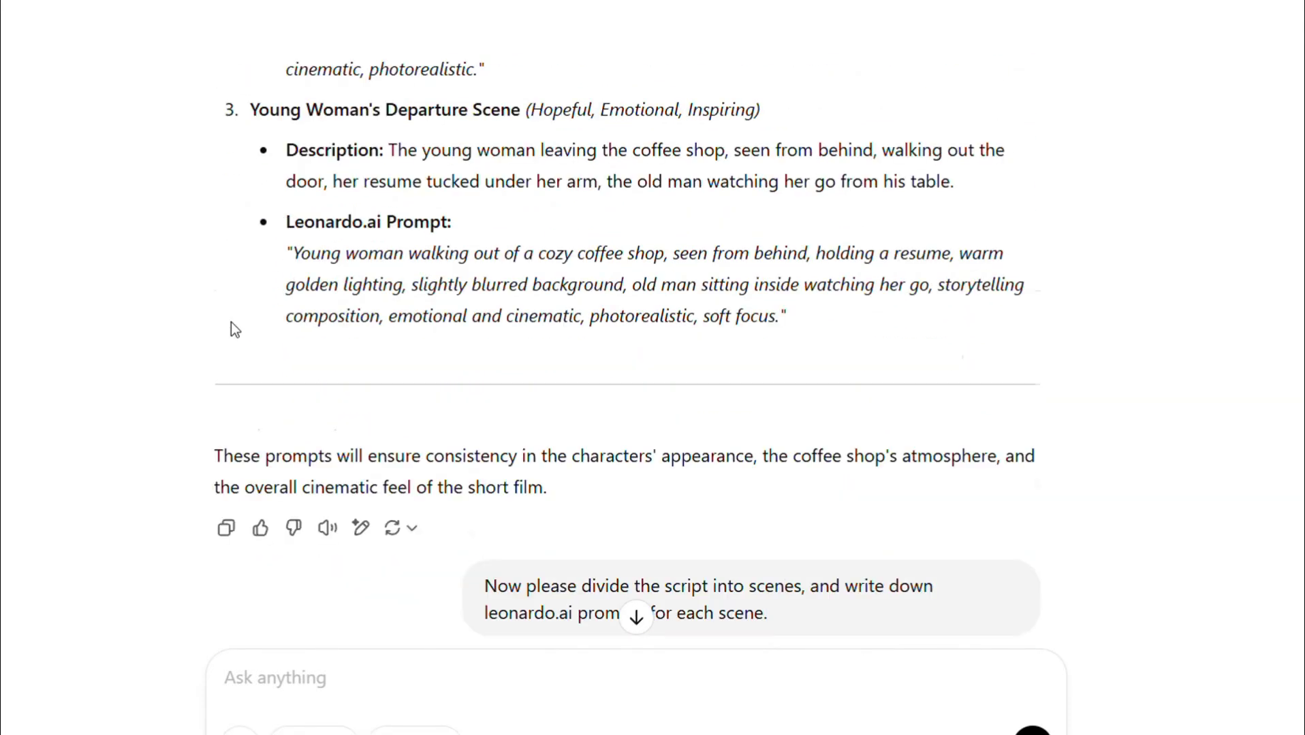
pyautogui.scroll(-4, 231, 322)
pyautogui.scroll(-1, 231, 324)
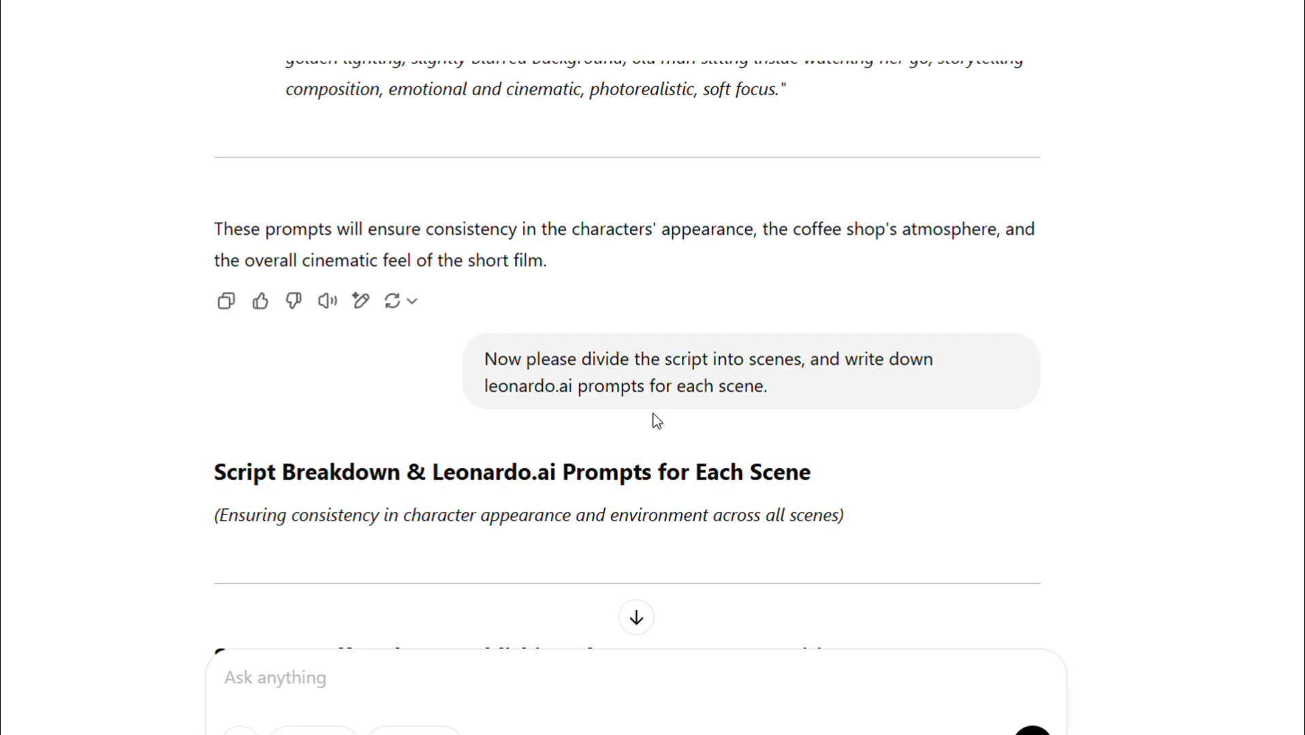
# Highlight the scene-split request, then read from Scene 1 through the empty-cup Final Scene and conclusion
pyautogui.moveTo(481, 356); pyautogui.dragTo(822, 412)
pyautogui.click(822, 413)
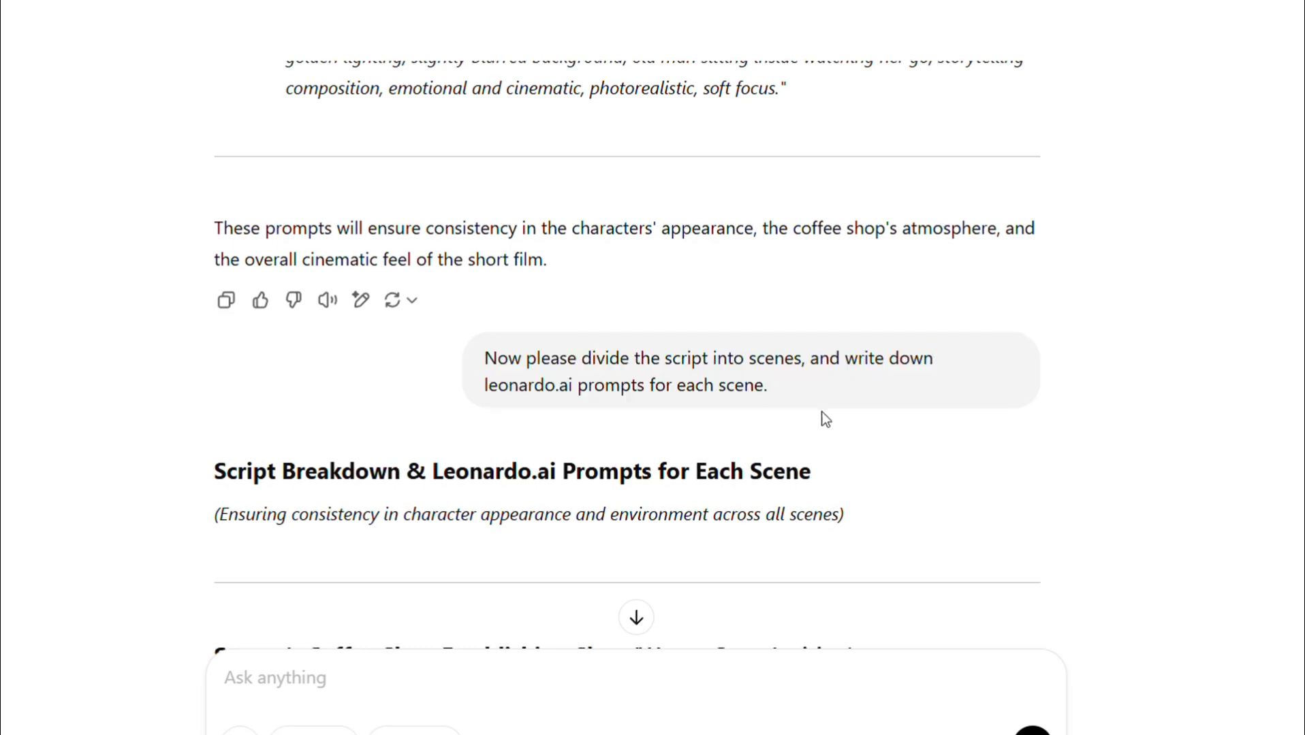
pyautogui.scroll(-3, 824, 412)
pyautogui.scroll(-2, 949, 437)
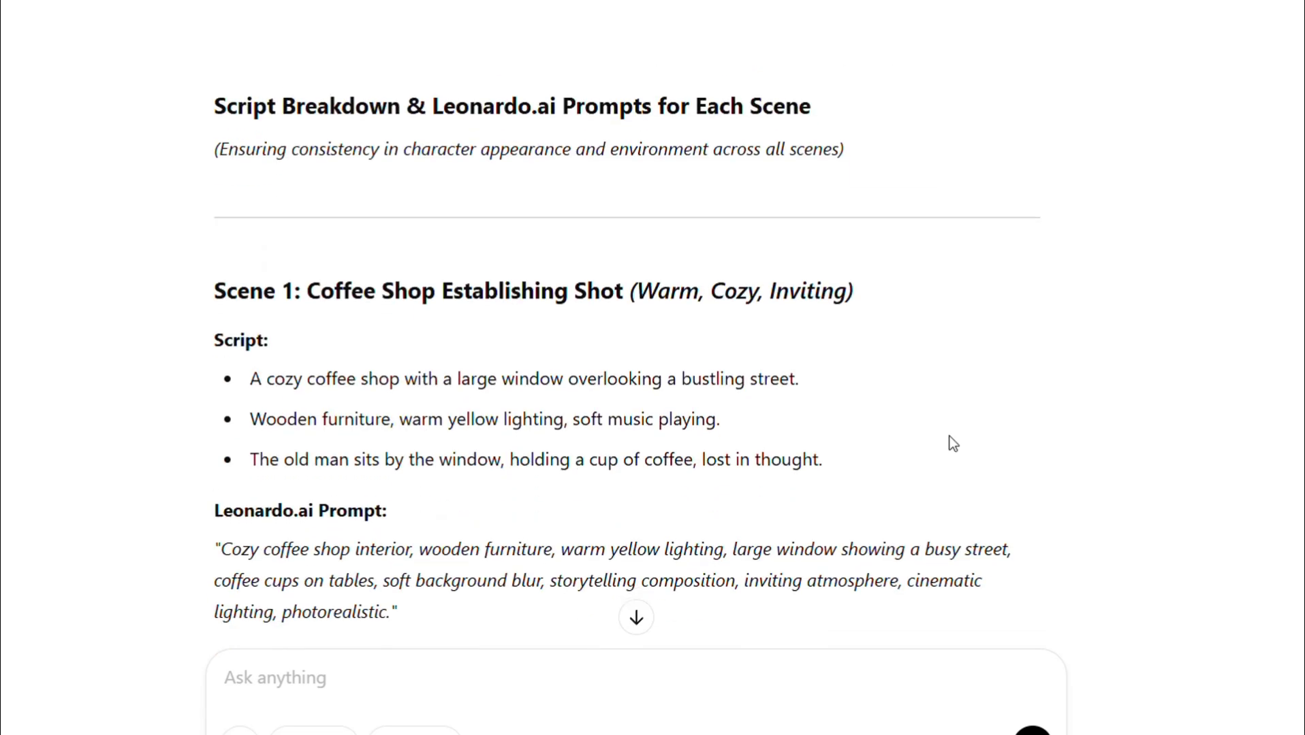
pyautogui.scroll(-4, 950, 437)
pyautogui.scroll(-3, 950, 437)
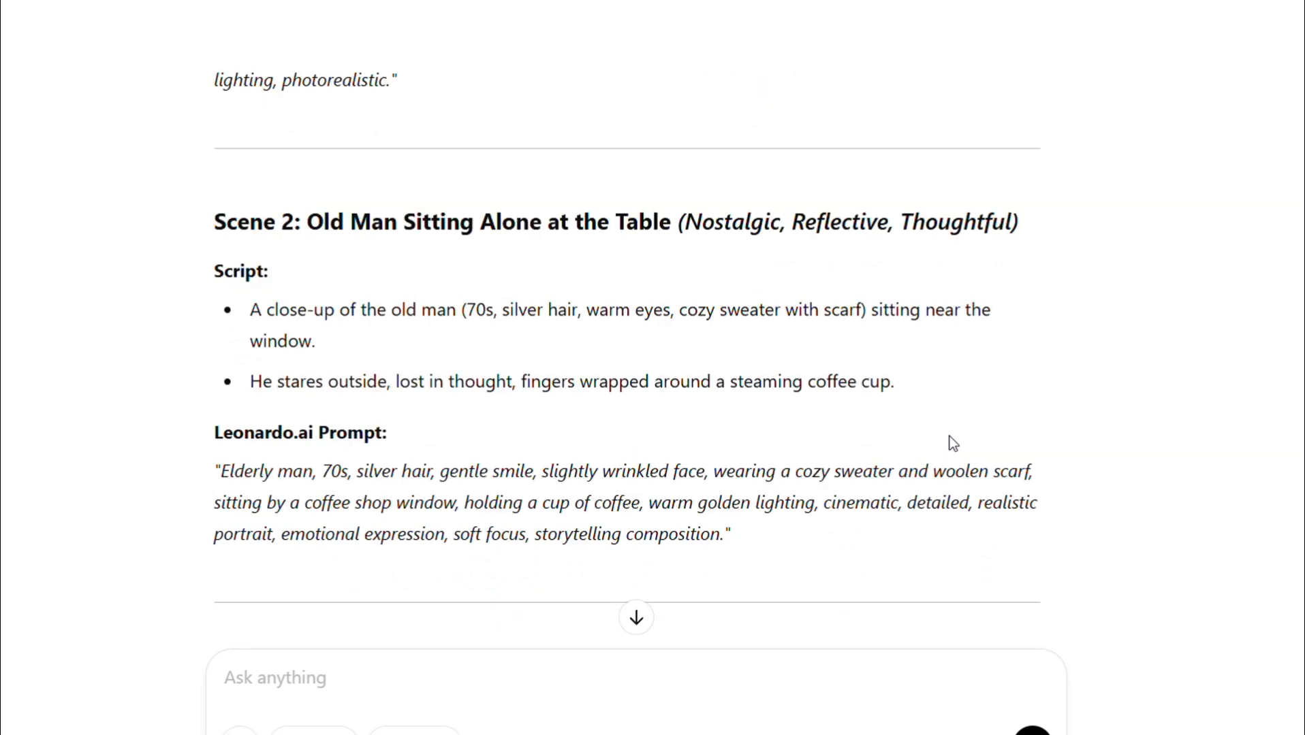
pyautogui.scroll(-4, 950, 437)
pyautogui.scroll(-4, 949, 436)
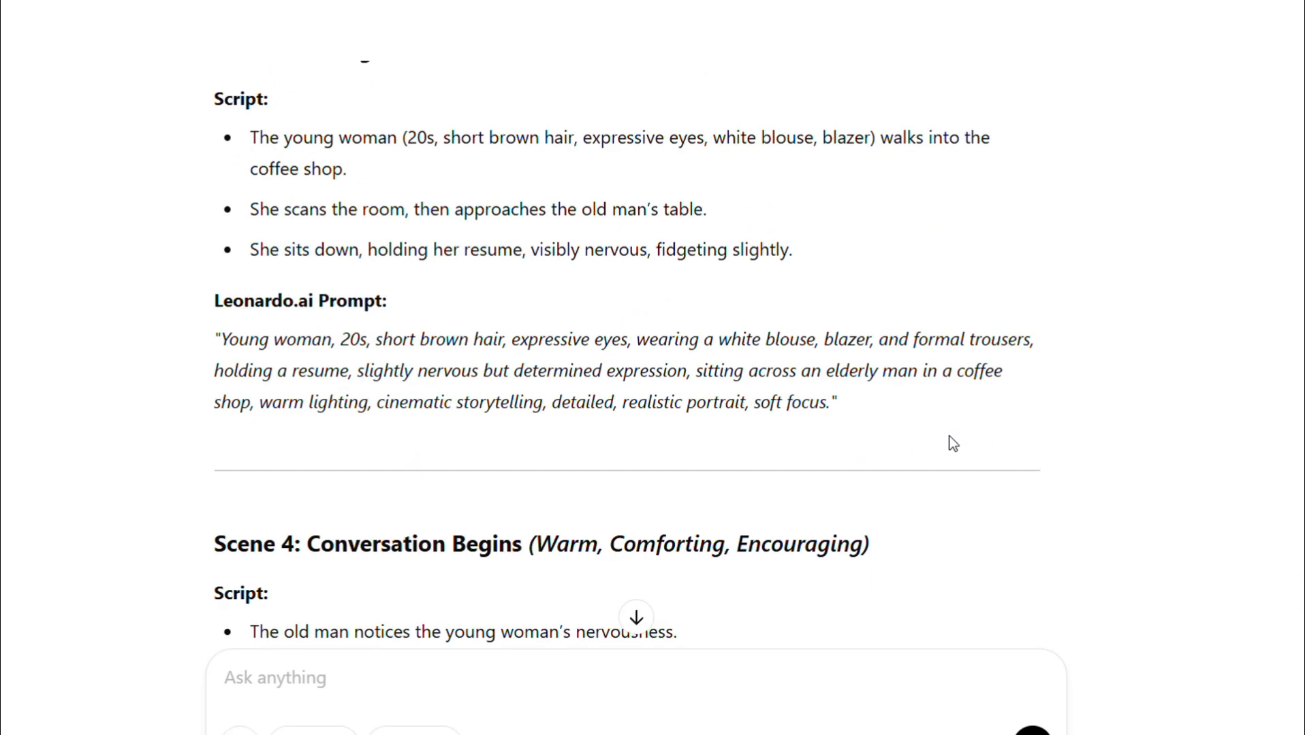
pyautogui.scroll(-3, 949, 436)
pyautogui.scroll(-3, 950, 436)
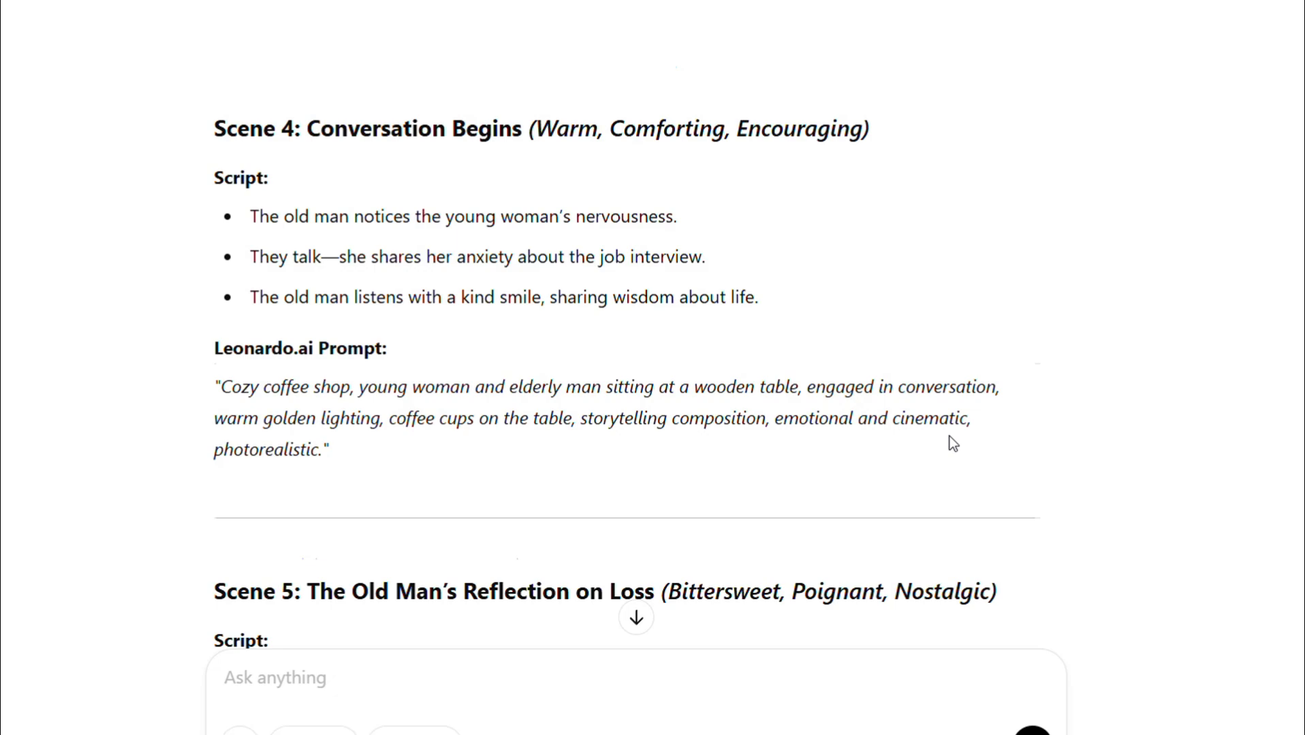
pyautogui.scroll(-4, 949, 436)
pyautogui.scroll(-3, 949, 437)
pyautogui.scroll(-3, 949, 437)
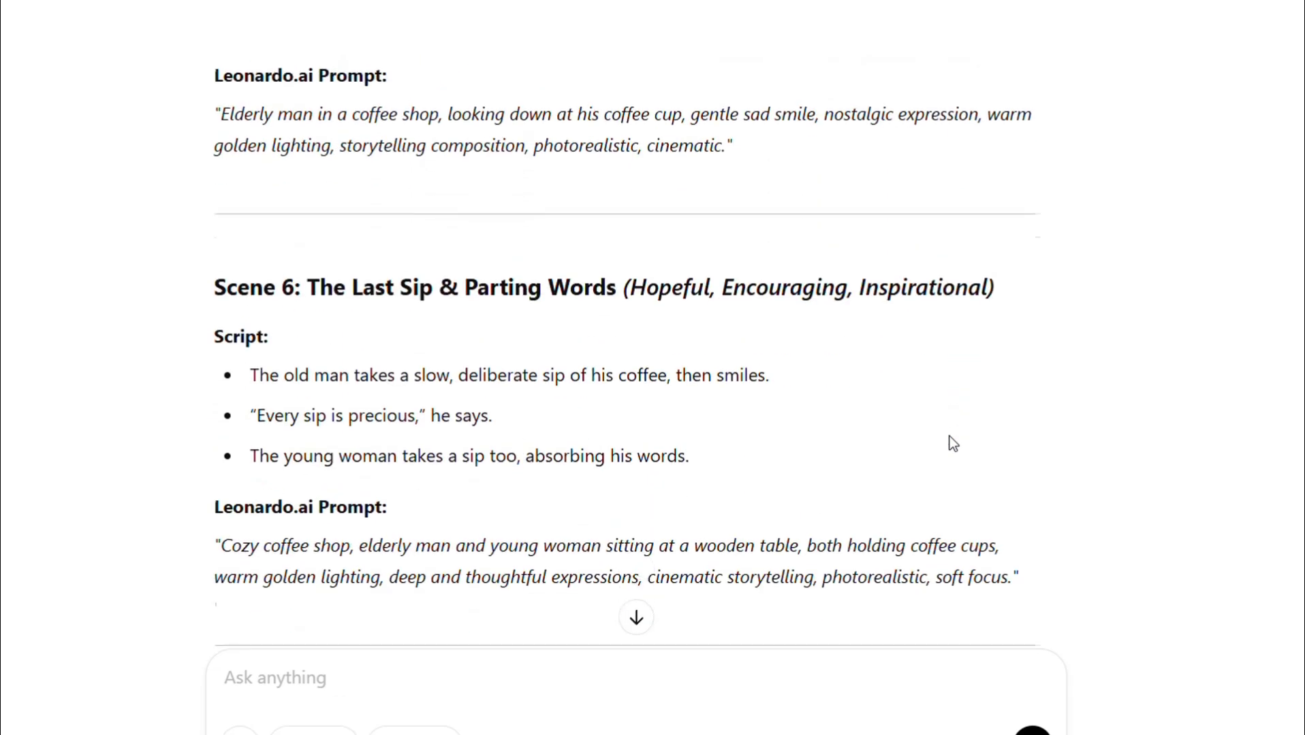
pyautogui.scroll(-2, 949, 438)
pyautogui.scroll(-2, 949, 436)
pyautogui.scroll(-3, 949, 436)
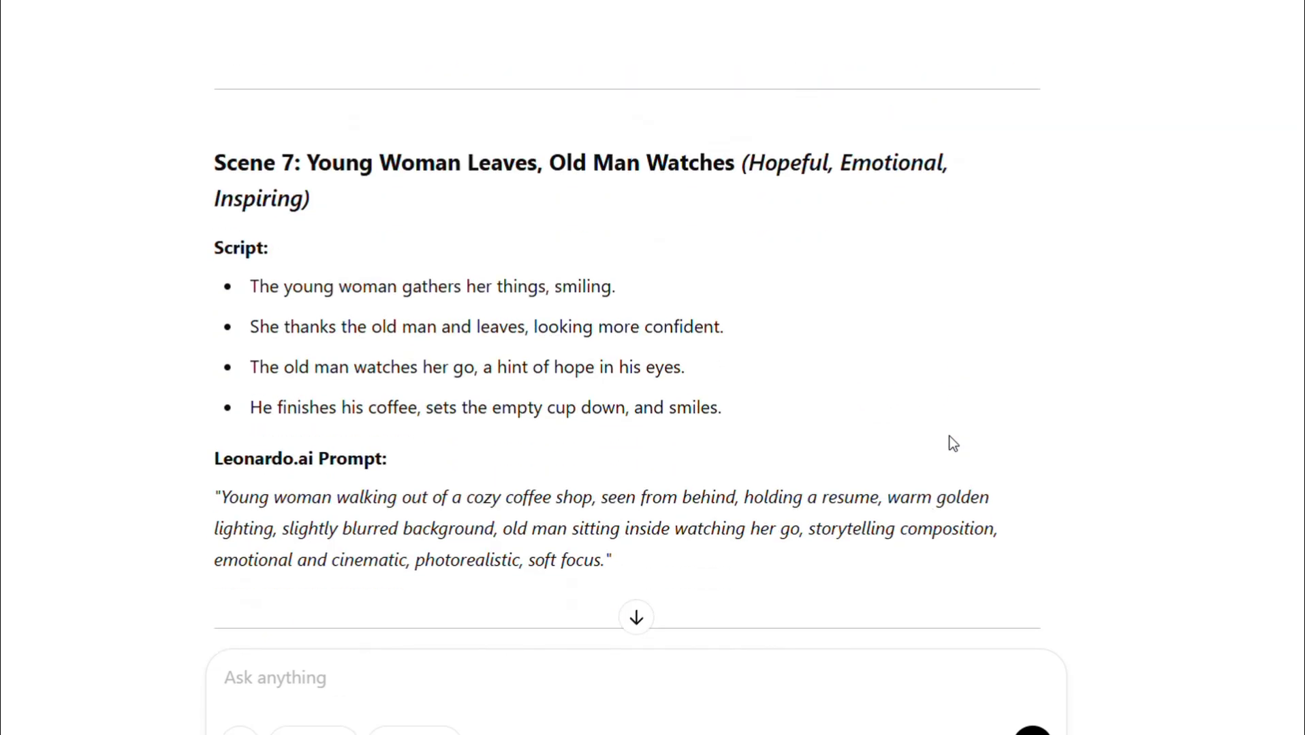
pyautogui.scroll(-2, 949, 436)
pyautogui.scroll(-3, 949, 437)
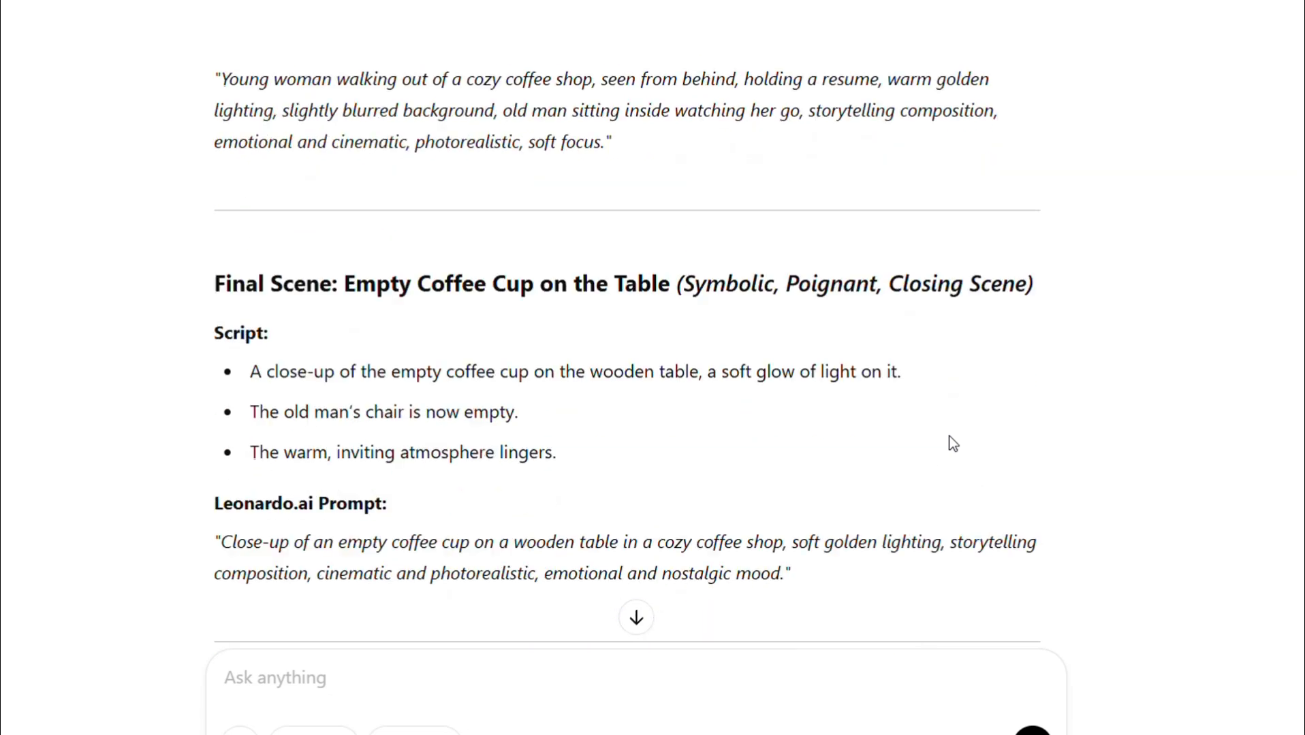
pyautogui.scroll(-1, 949, 436)
pyautogui.scroll(-3, 949, 437)
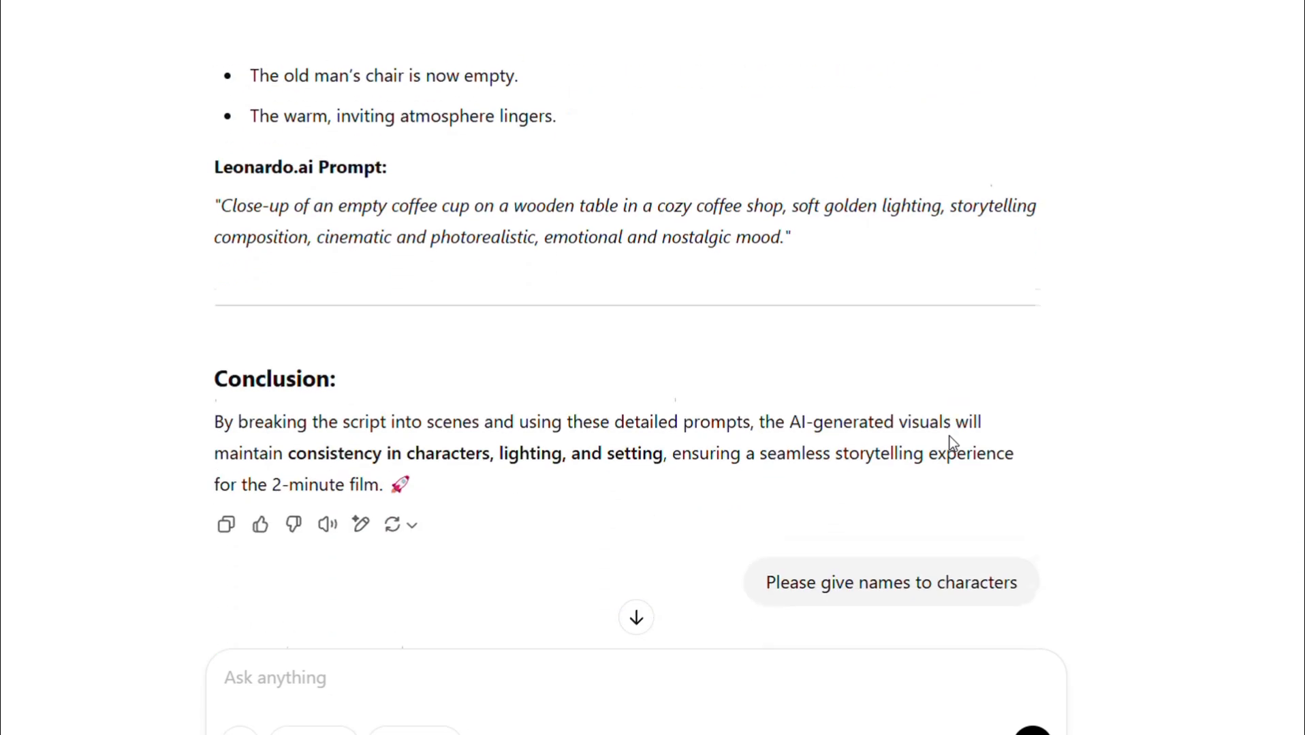
# Scroll down to the reply naming the characters Arthur Whitmore and Emily Carter
pyautogui.scroll(-1, 949, 437)
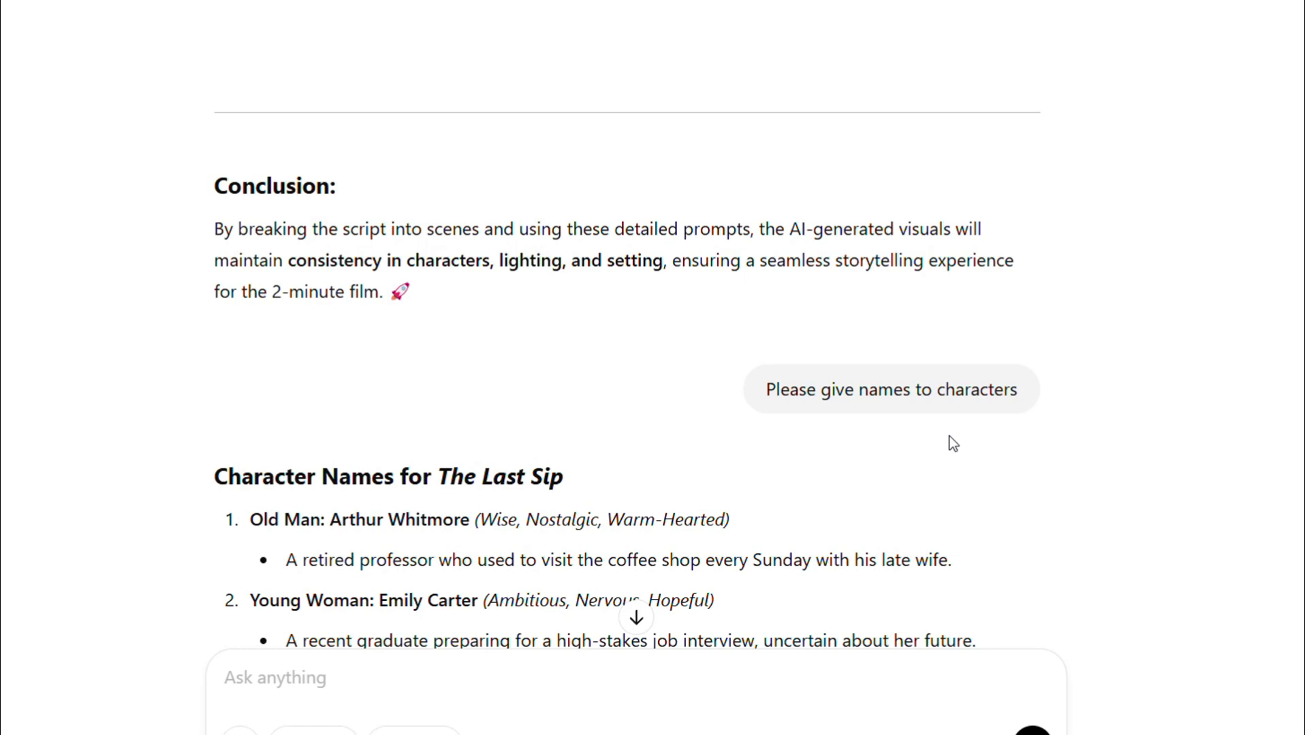
pyautogui.scroll(-2, 949, 437)
pyautogui.scroll(-1, 949, 437)
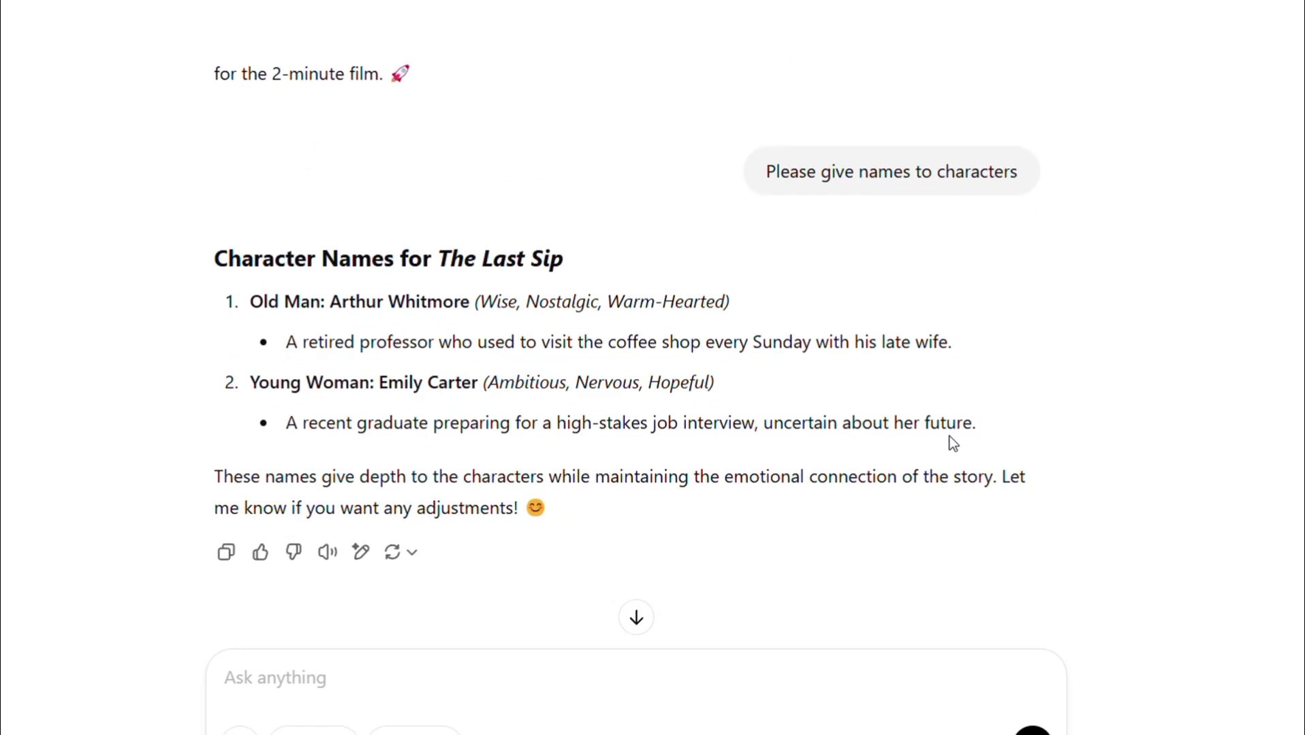
pyautogui.scroll(-1, 949, 437)
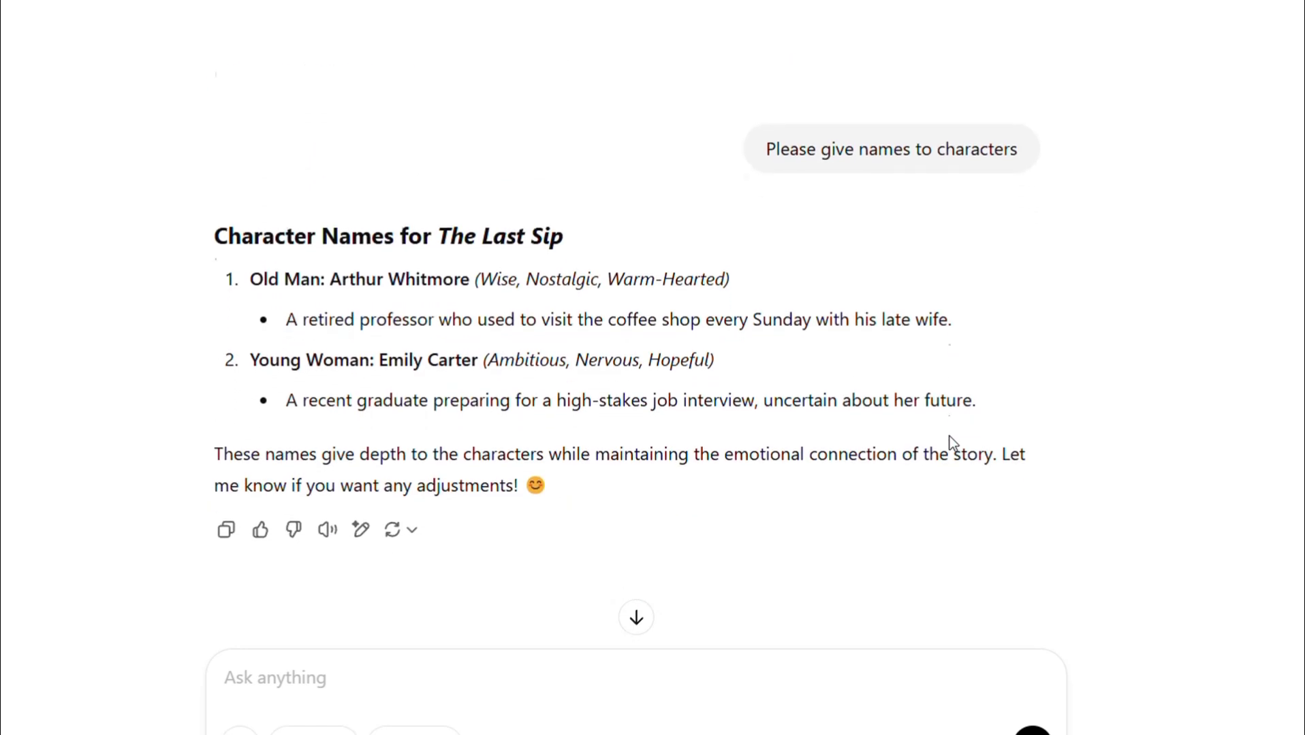
pyautogui.scroll(-1, 949, 436)
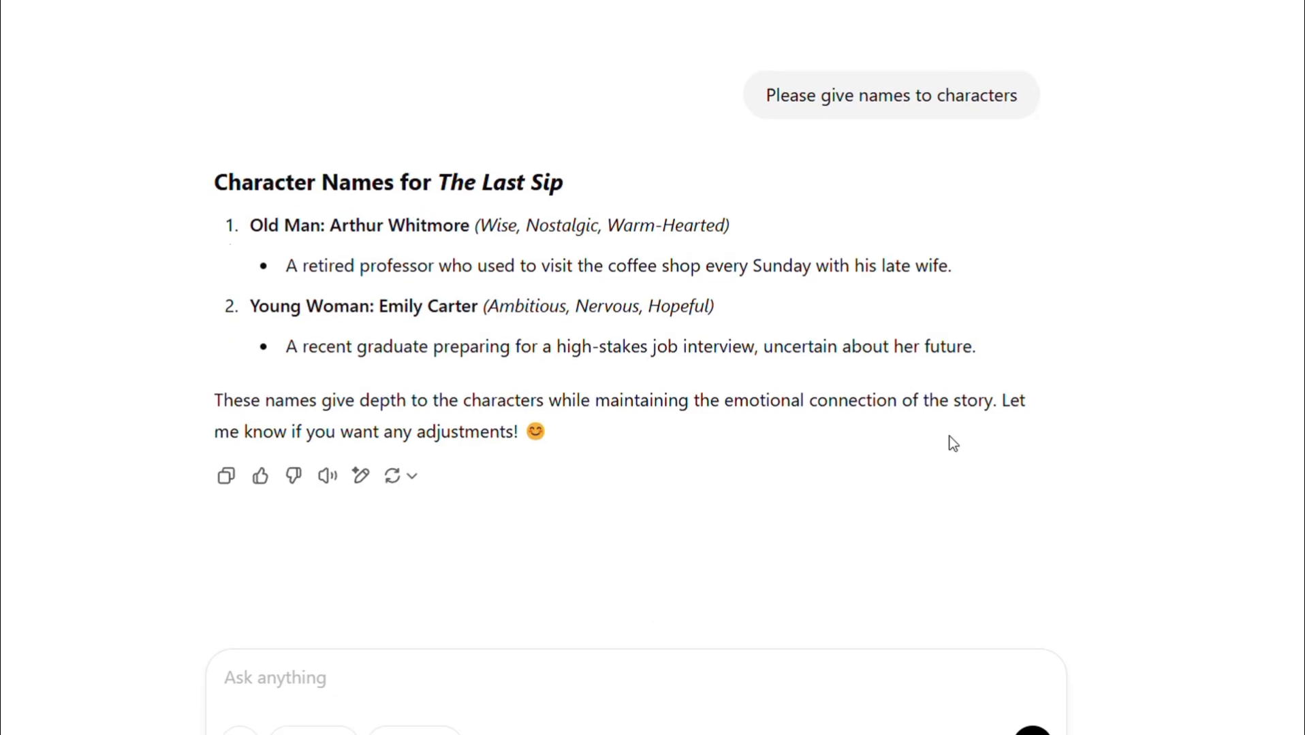
# Scroll back up to the Characters & Environments prompts response
pyautogui.scroll(4, 951, 437)
pyautogui.scroll(2, 950, 436)
pyautogui.scroll(8, 951, 436)
pyautogui.scroll(10, 949, 436)
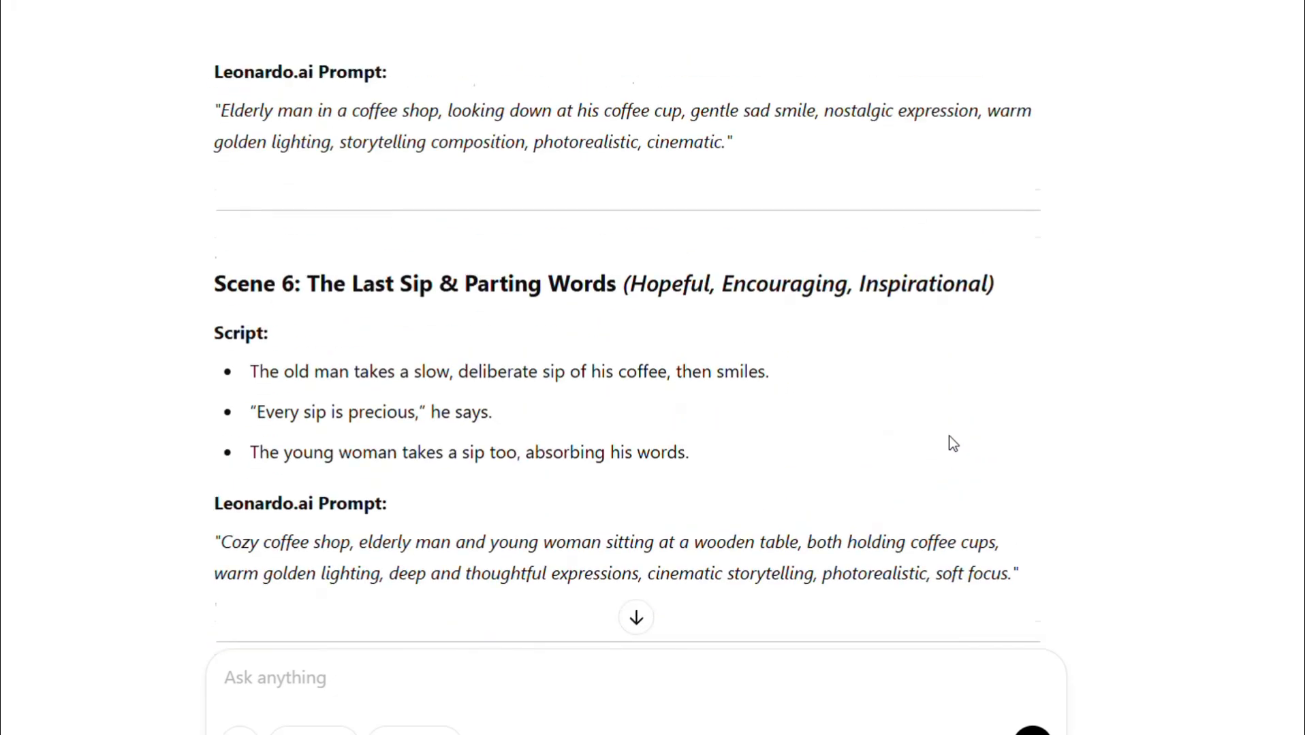
pyautogui.scroll(5, 950, 436)
pyautogui.scroll(10, 949, 437)
pyautogui.scroll(10, 949, 436)
pyautogui.scroll(10, 949, 437)
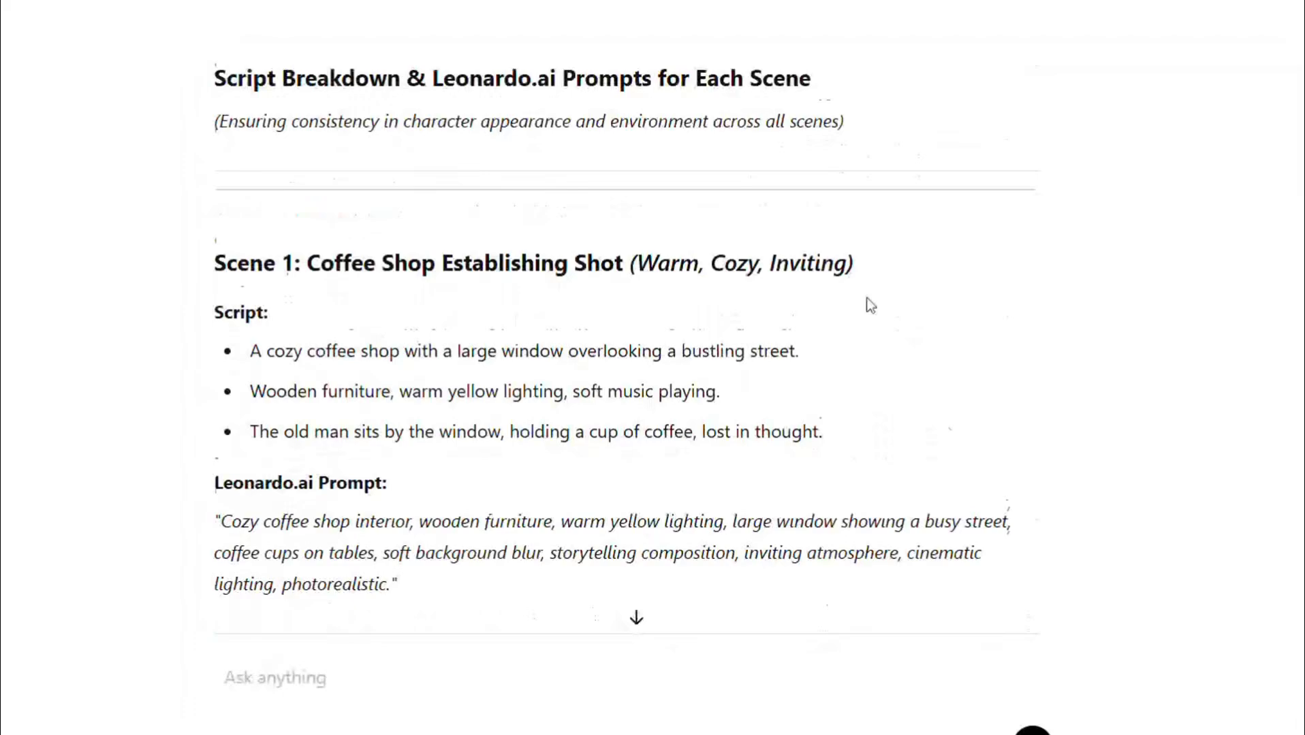
pyautogui.scroll(4, 558, 102)
pyautogui.scroll(1, 560, 103)
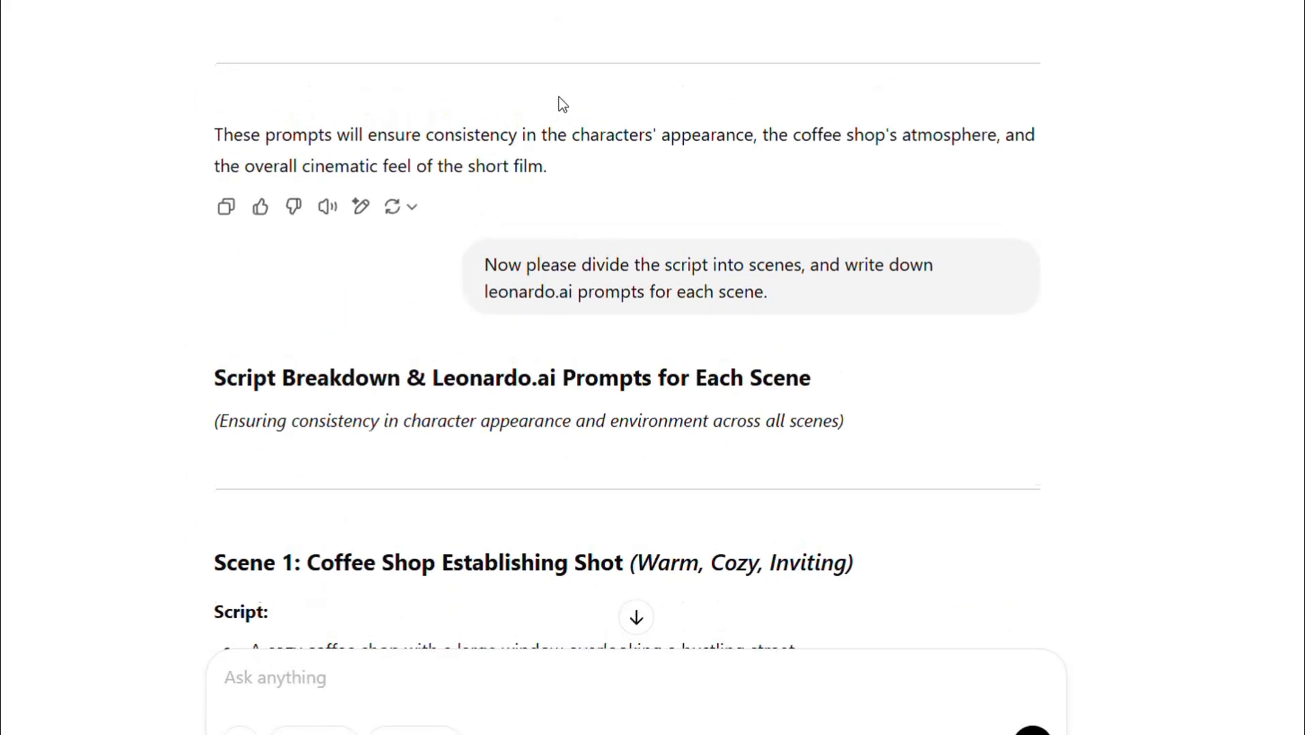
pyautogui.scroll(1, 560, 104)
pyautogui.scroll(4, 558, 98)
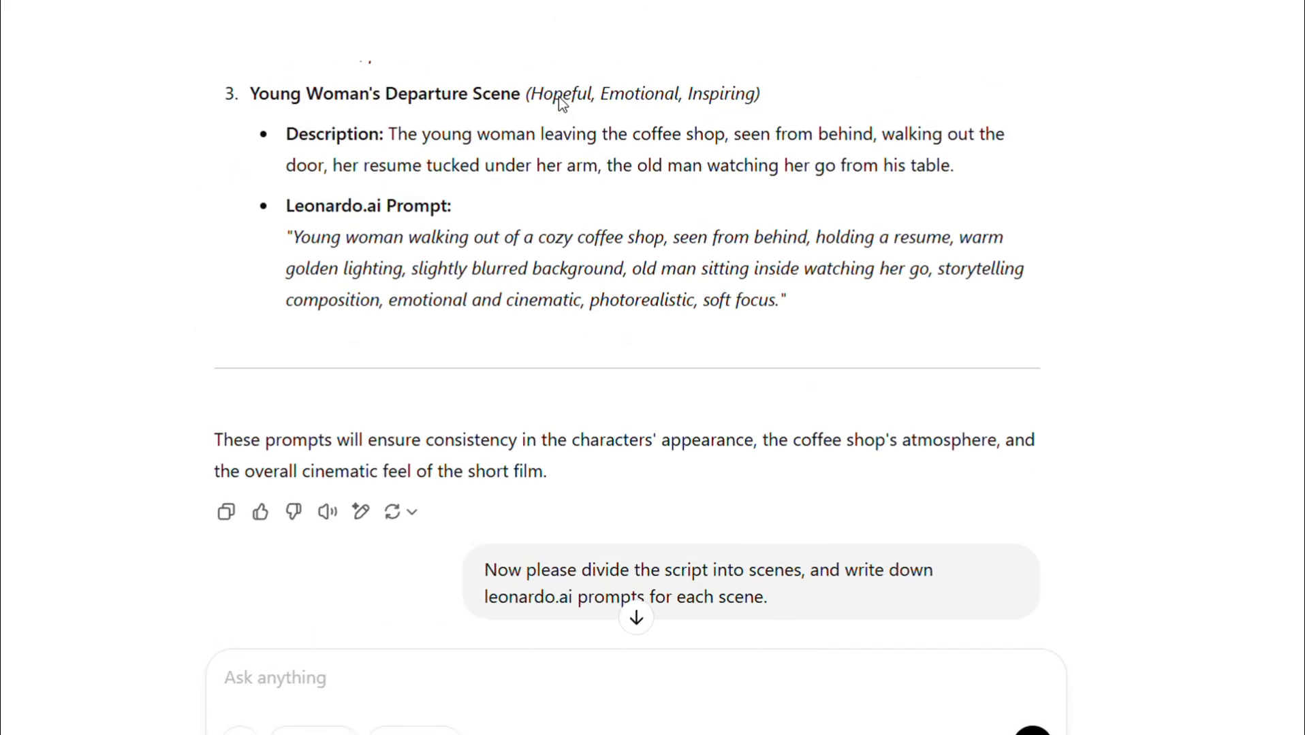
pyautogui.scroll(10, 559, 99)
pyautogui.scroll(2, 558, 99)
pyautogui.scroll(5, 558, 99)
pyautogui.scroll(5, 559, 97)
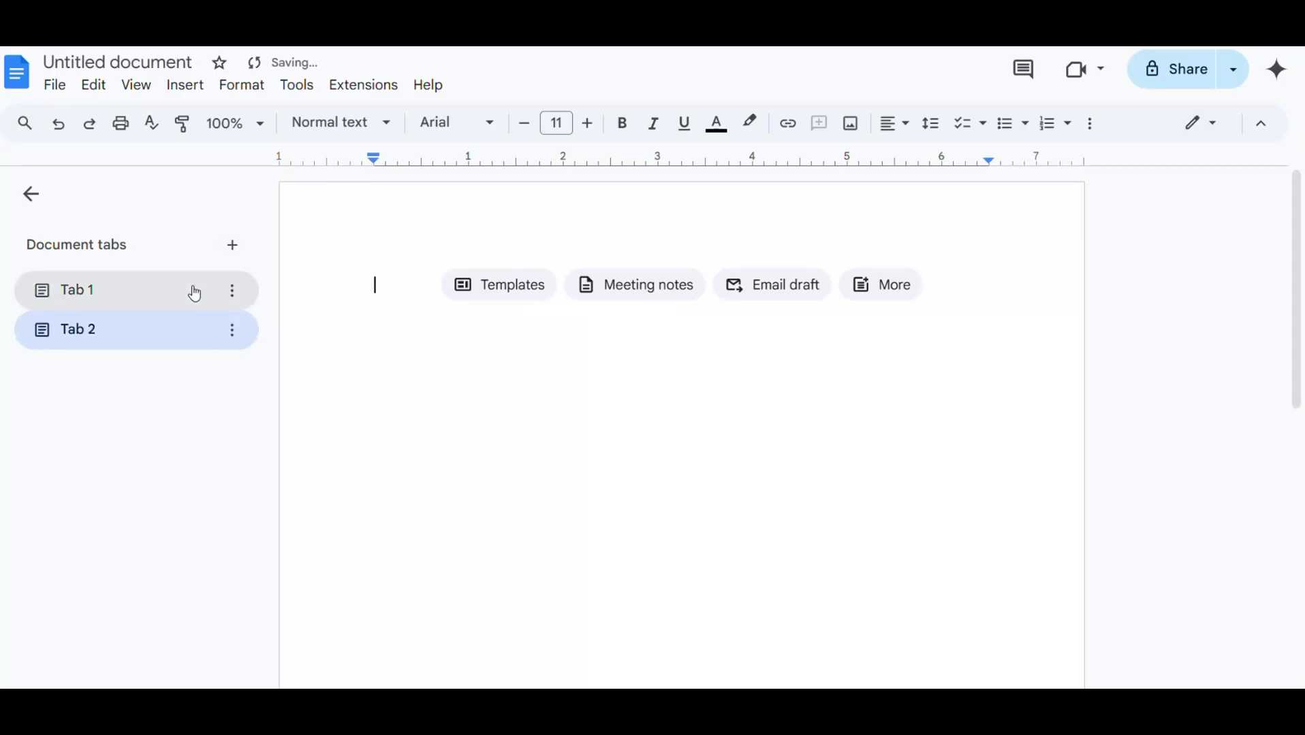
# Rename the first Google Docs tab 'Characters & Environments' and Tab 2 'Script'
pyautogui.click(198, 292)
pyautogui.click(308, 418)
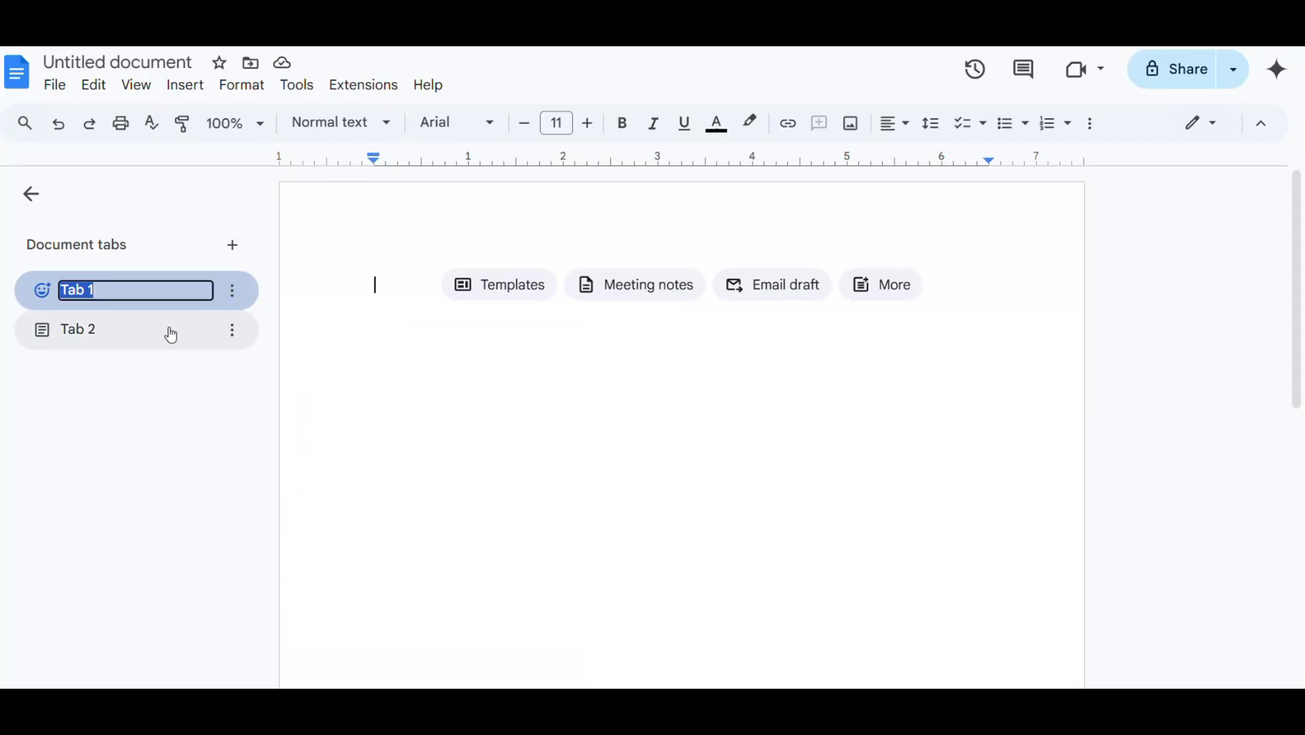
pyautogui.write('Characters & Envi')
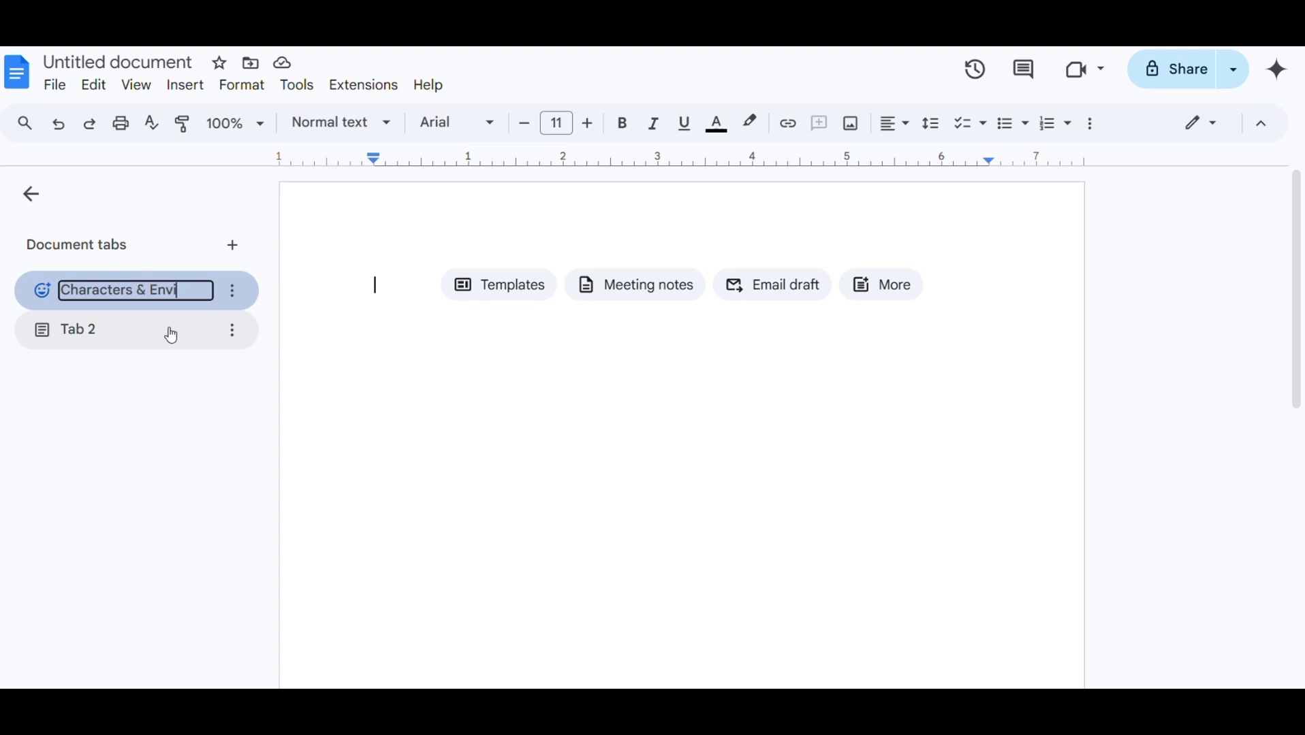
pyautogui.write('ents')
pyautogui.click(232, 331)
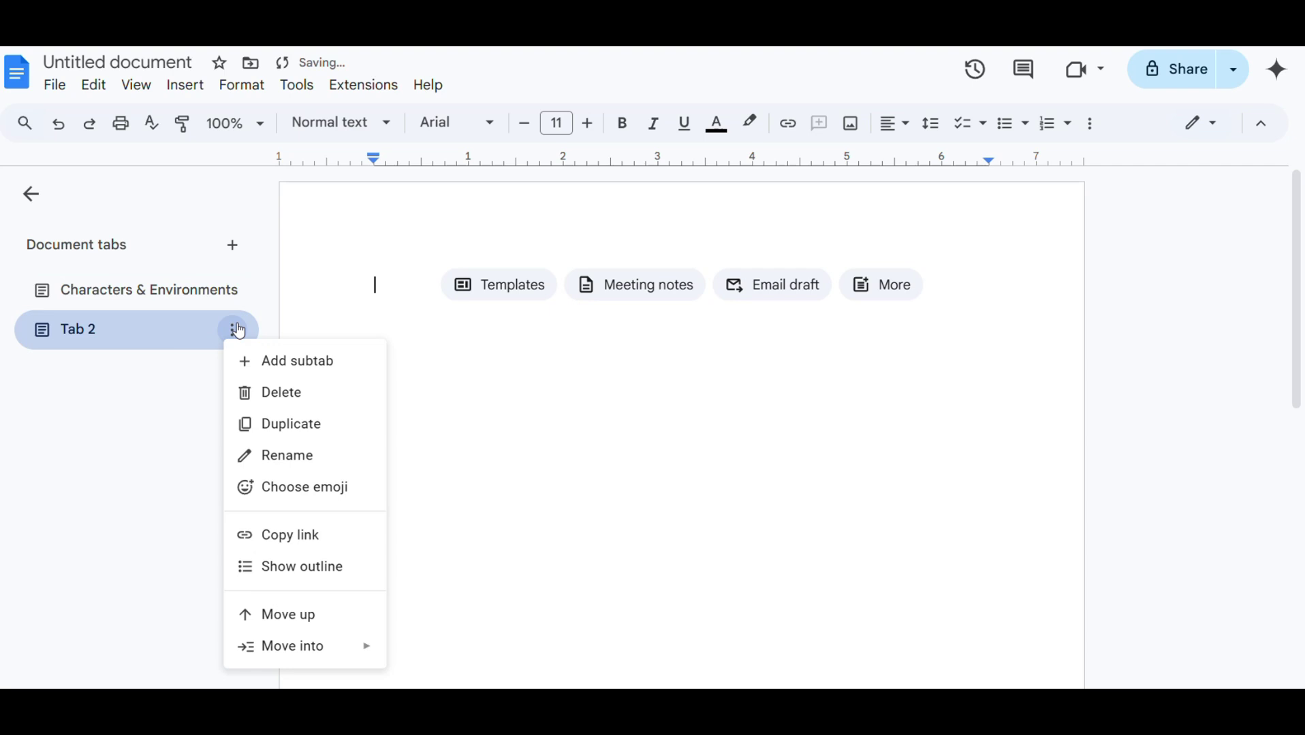
pyautogui.click(286, 456)
pyautogui.write('Script')
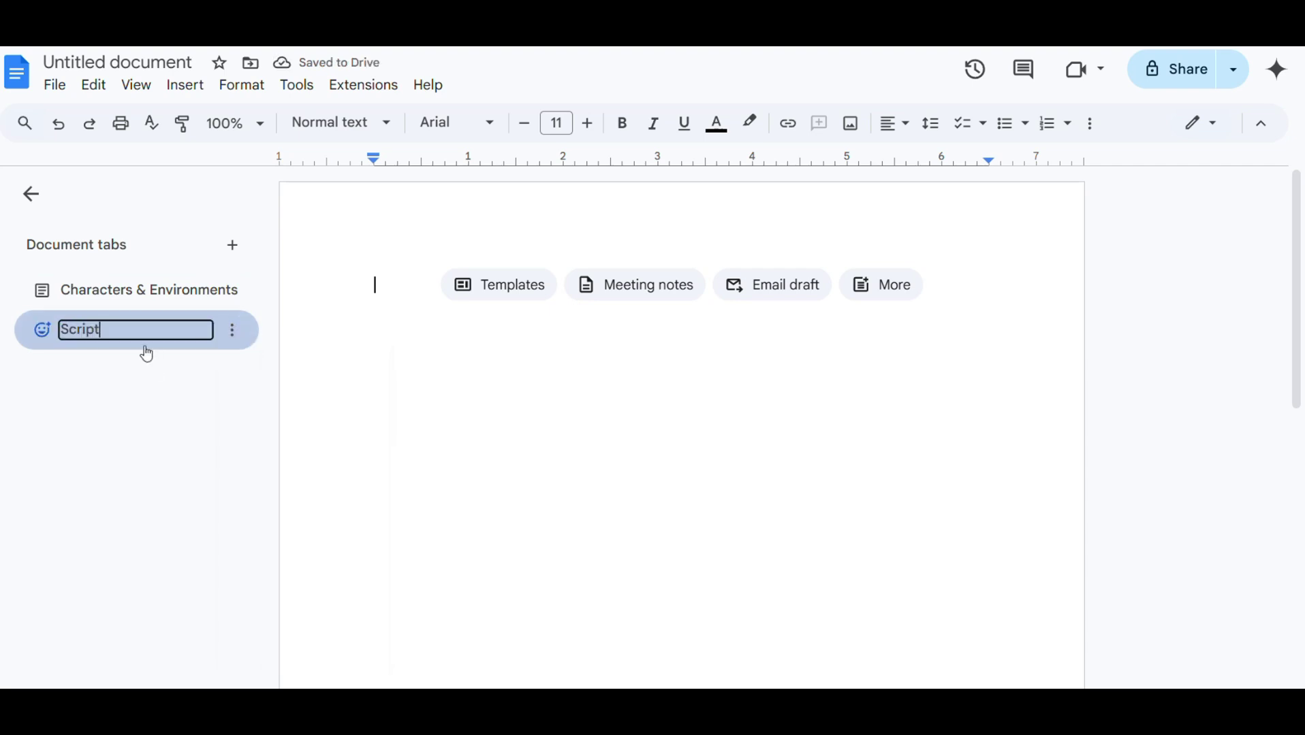
pyautogui.press('Return')
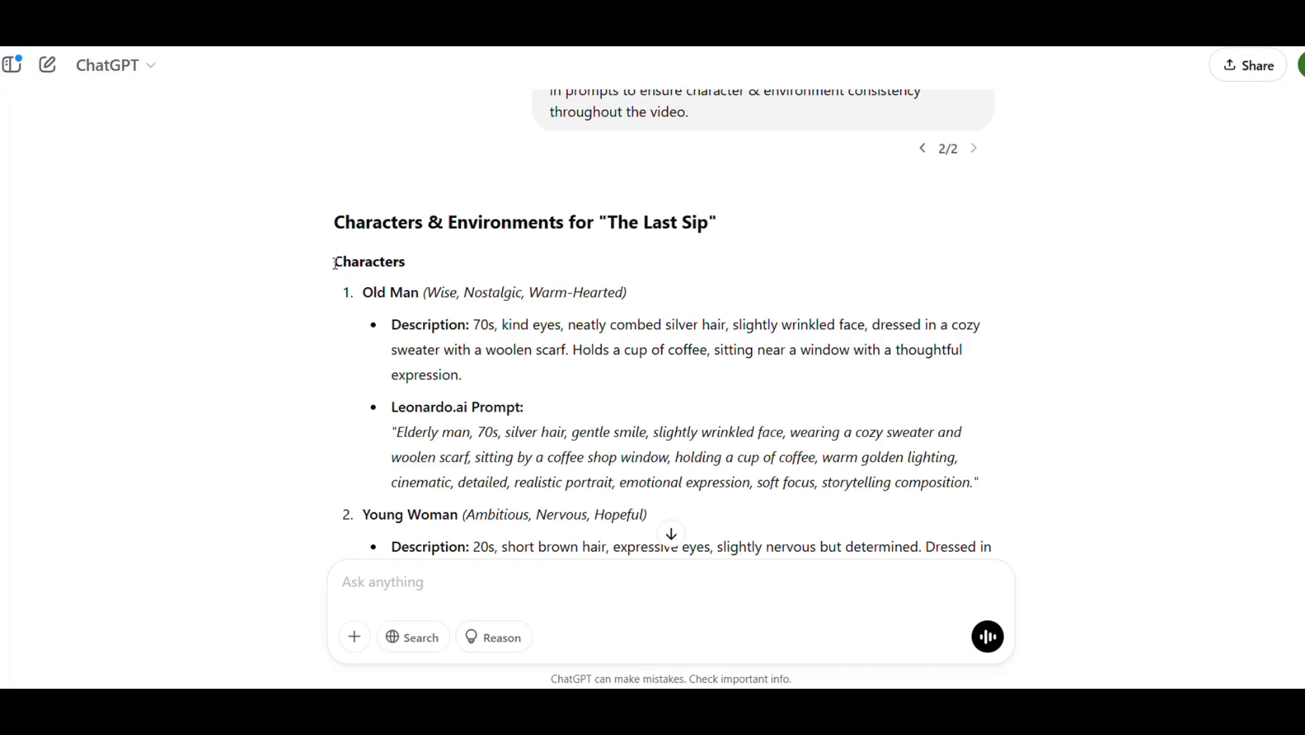
# Copy ChatGPT's character and environment prompts and paste them into the first tab
pyautogui.moveTo(335, 262)
pyautogui.mouseDown()
pyautogui.moveTo(450, 599)
pyautogui.moveTo(659, 108)
pyautogui.mouseUp()
pyautogui.scroll(5, 659, 108)
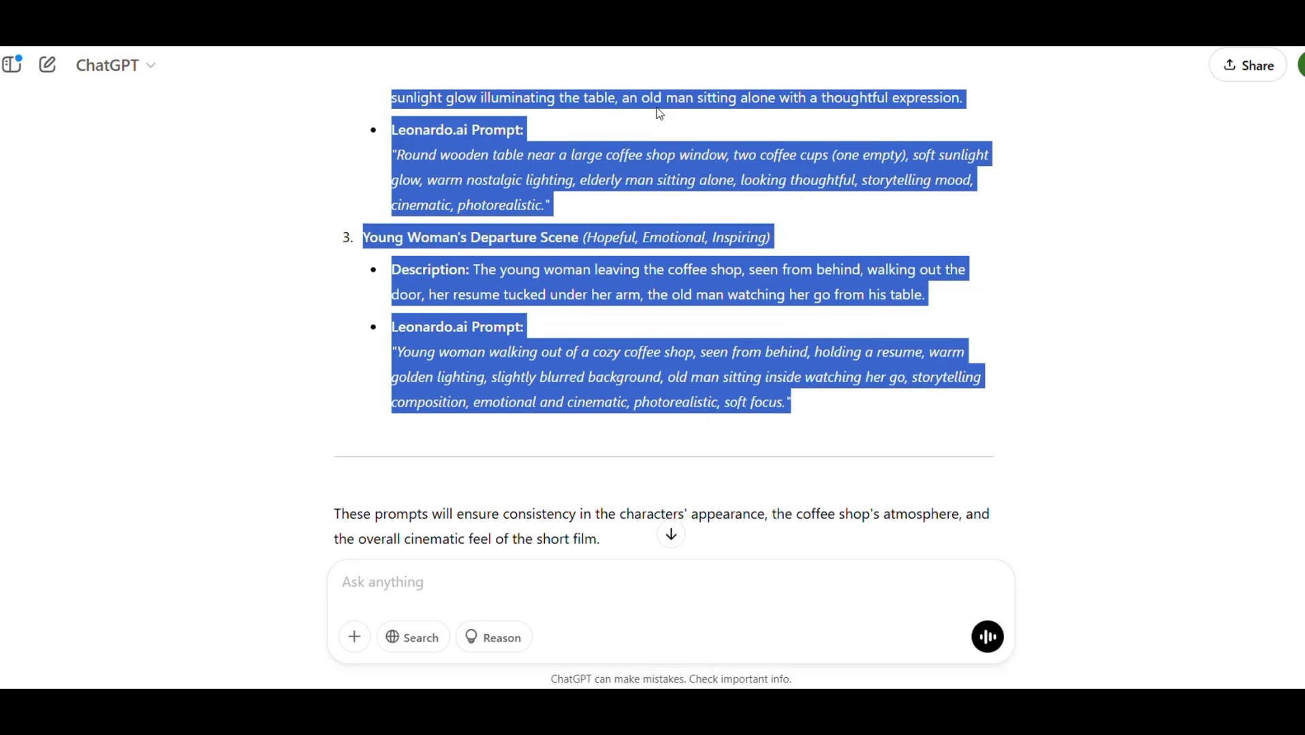
pyautogui.rightClick(449, 258)
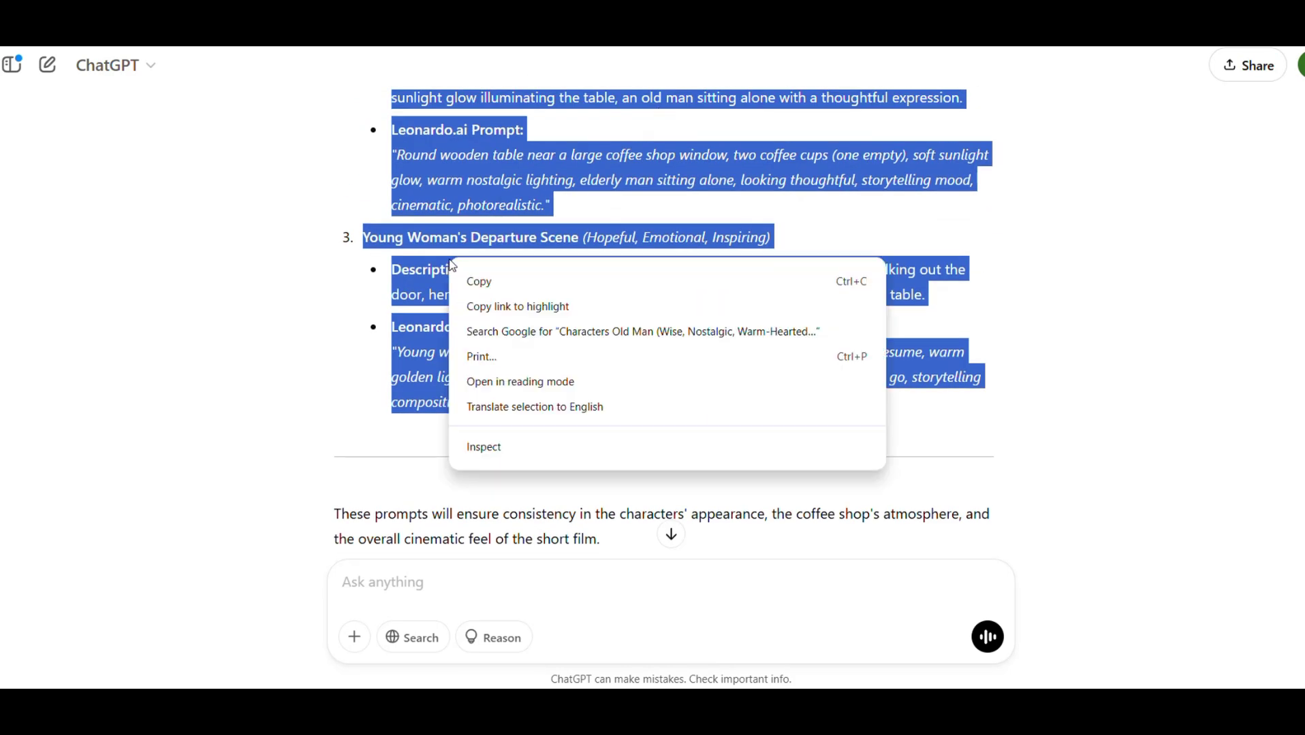
pyautogui.click(476, 274)
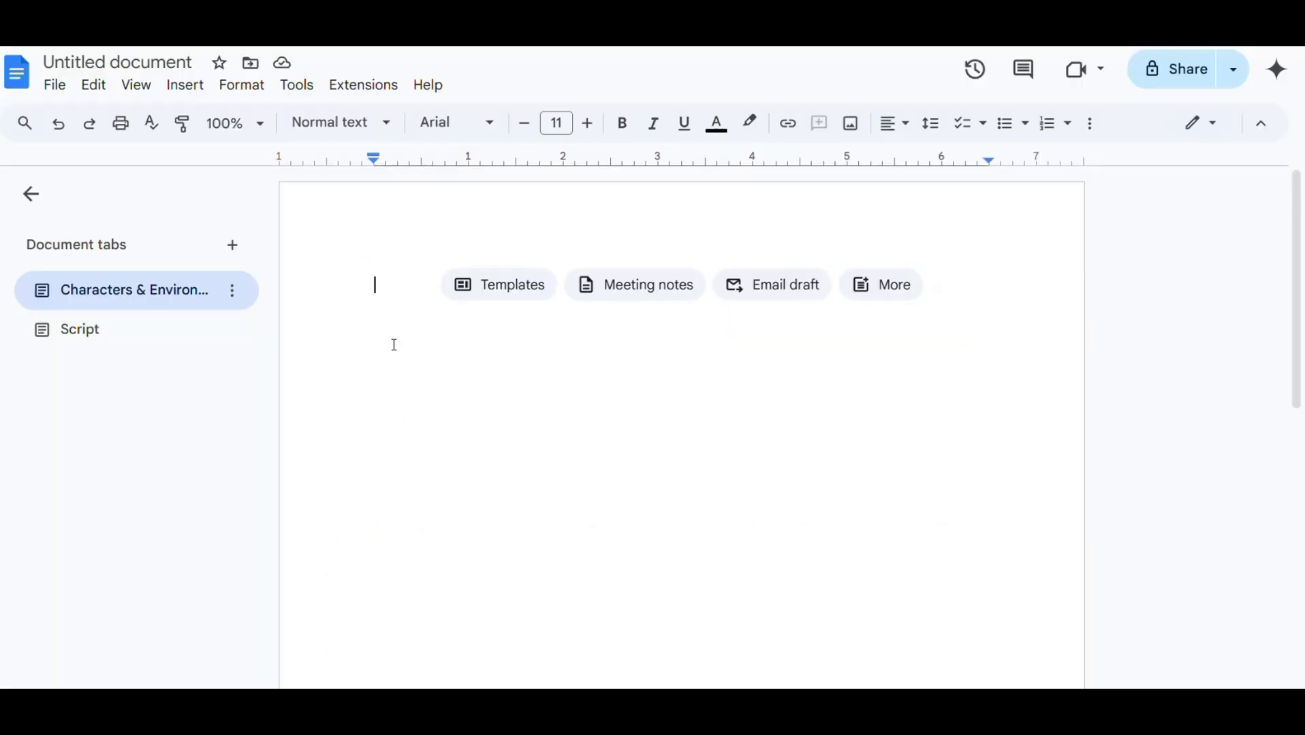
pyautogui.hotkey('ctrl', 'v')
# Add the bold name Arthur Whitmore after the Old Man heading
pyautogui.scroll(5, 443, 346)
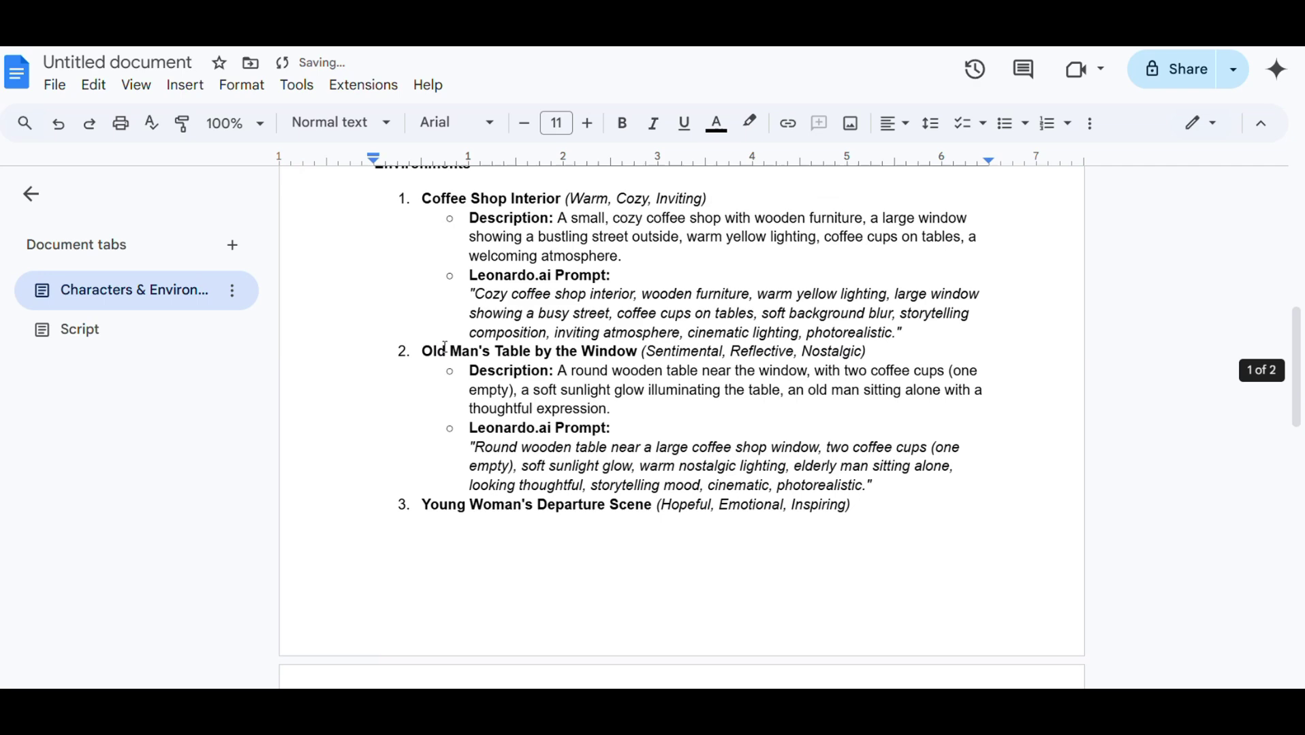
pyautogui.scroll(5, 444, 347)
pyautogui.scroll(1, 444, 347)
pyautogui.click(479, 333)
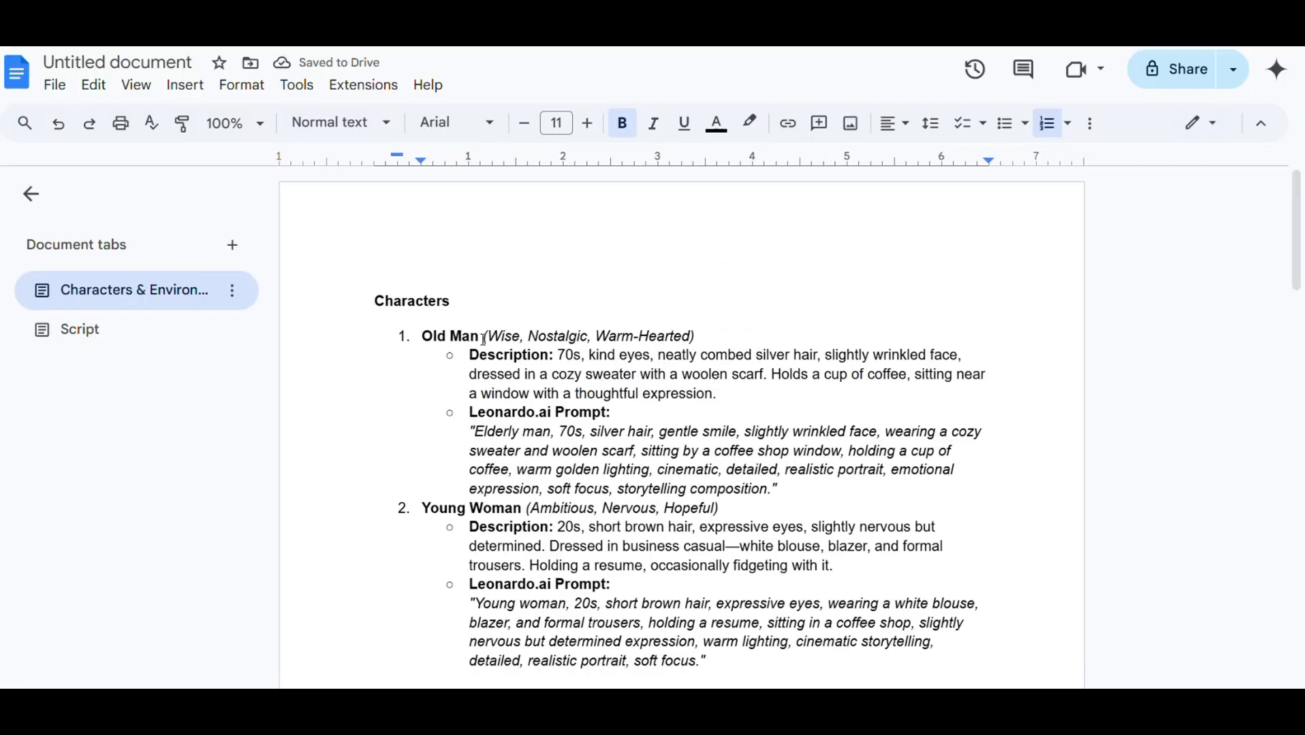
pyautogui.click(481, 336)
pyautogui.write(':')
pyautogui.write('Arthur Whitmore')
pyautogui.hotkey('ctrl', 'shift', 'Left')
pyautogui.hotkey('ctrl', 'shift', 'Left')
pyautogui.hotkey('ctrl', 'b')
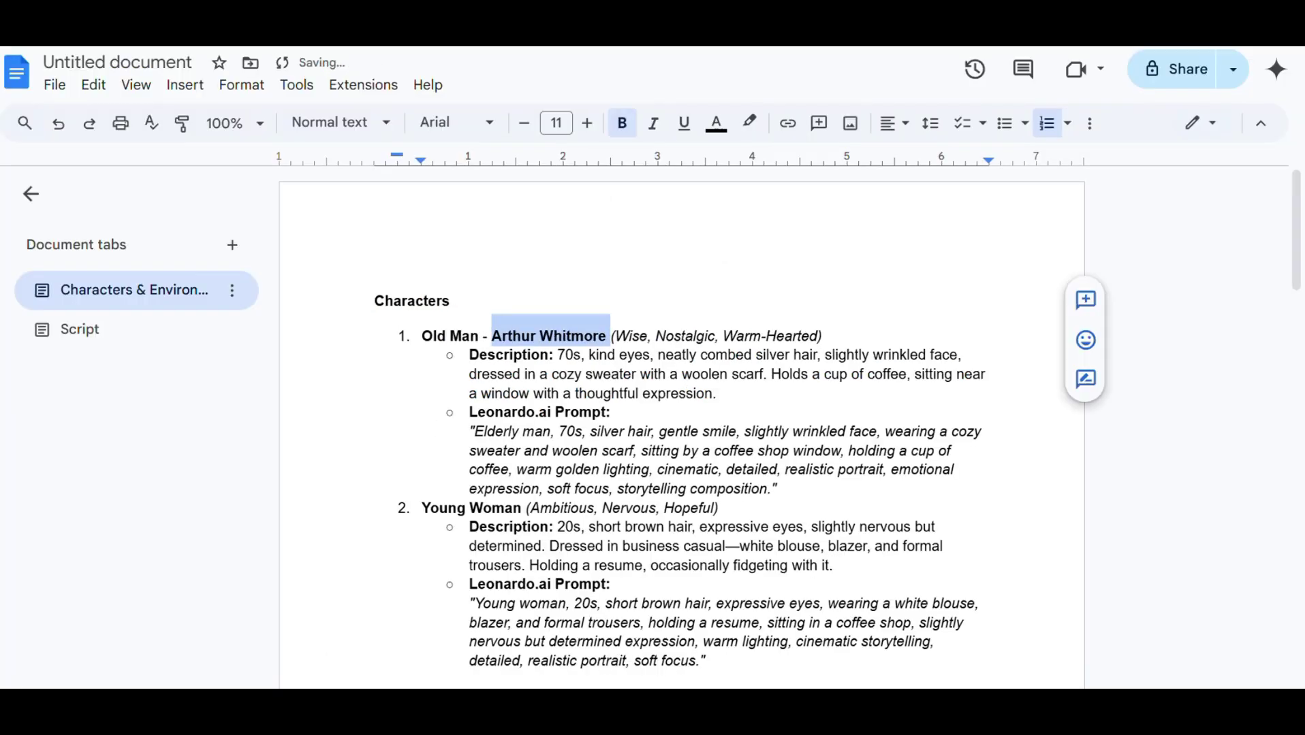
# Add the bold name Emily Carter after the Young Woman heading
pyautogui.moveTo(467, 285); pyautogui.dragTo(546, 287)
pyautogui.hotkey('ctrl', 'c')
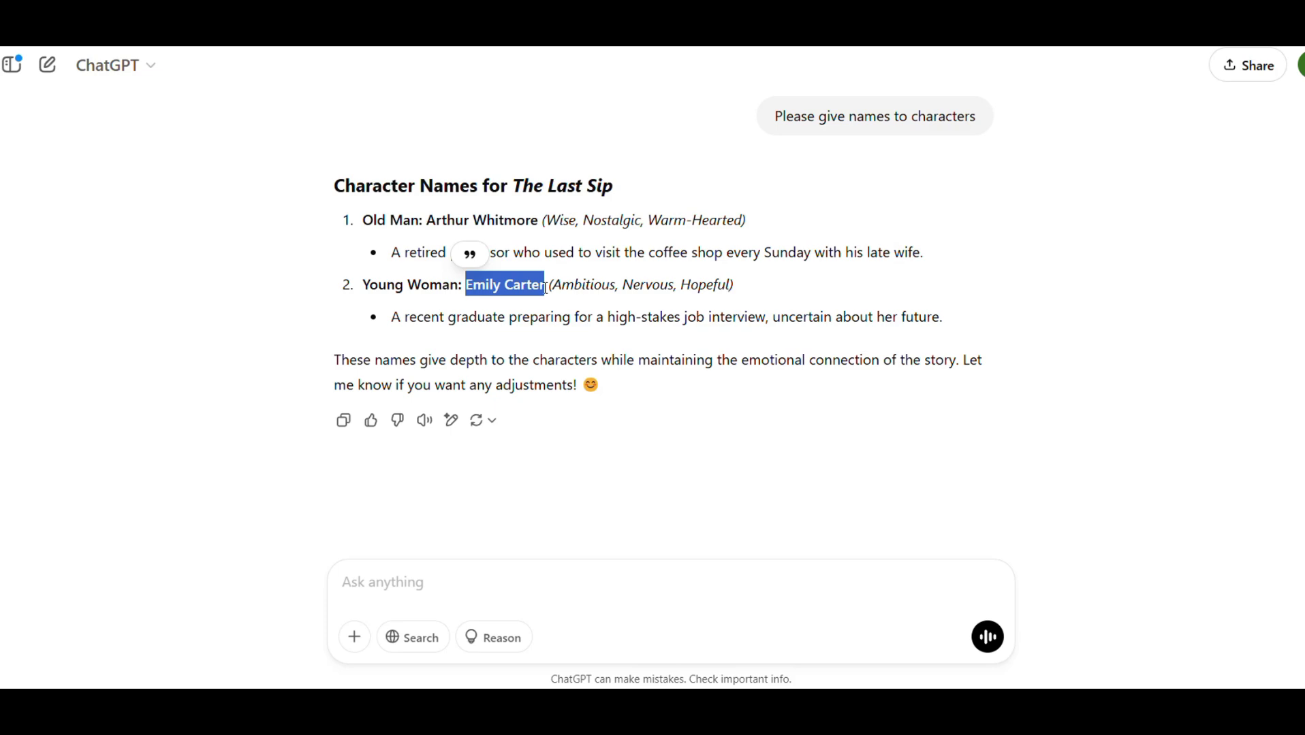
pyautogui.scroll(-1, 527, 453)
pyautogui.click(523, 455)
pyautogui.write(':')
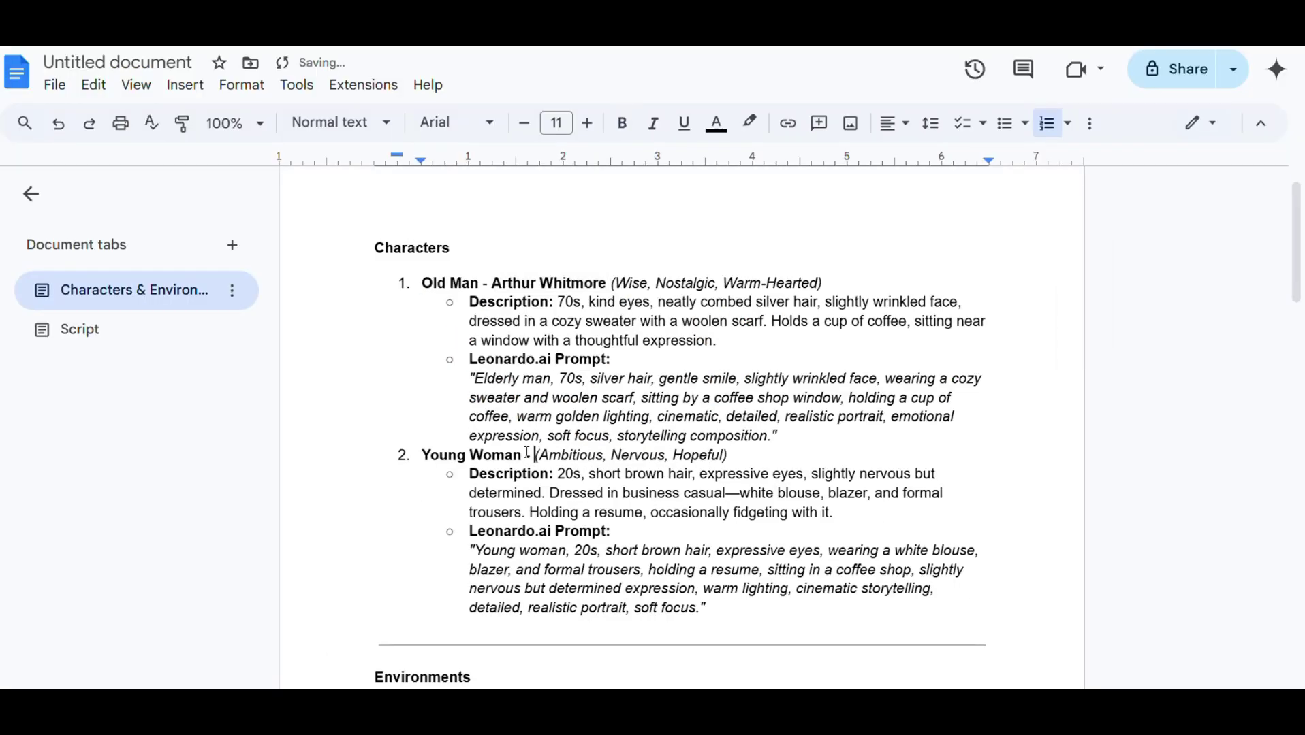
pyautogui.hotkey('ctrl', 'v')
pyautogui.hotkey('ctrl', 'shift', 'Left')
pyautogui.hotkey('ctrl', 'shift', 'Left')
pyautogui.hotkey('ctrl', 'b')
pyautogui.scroll(-3, 476, 408)
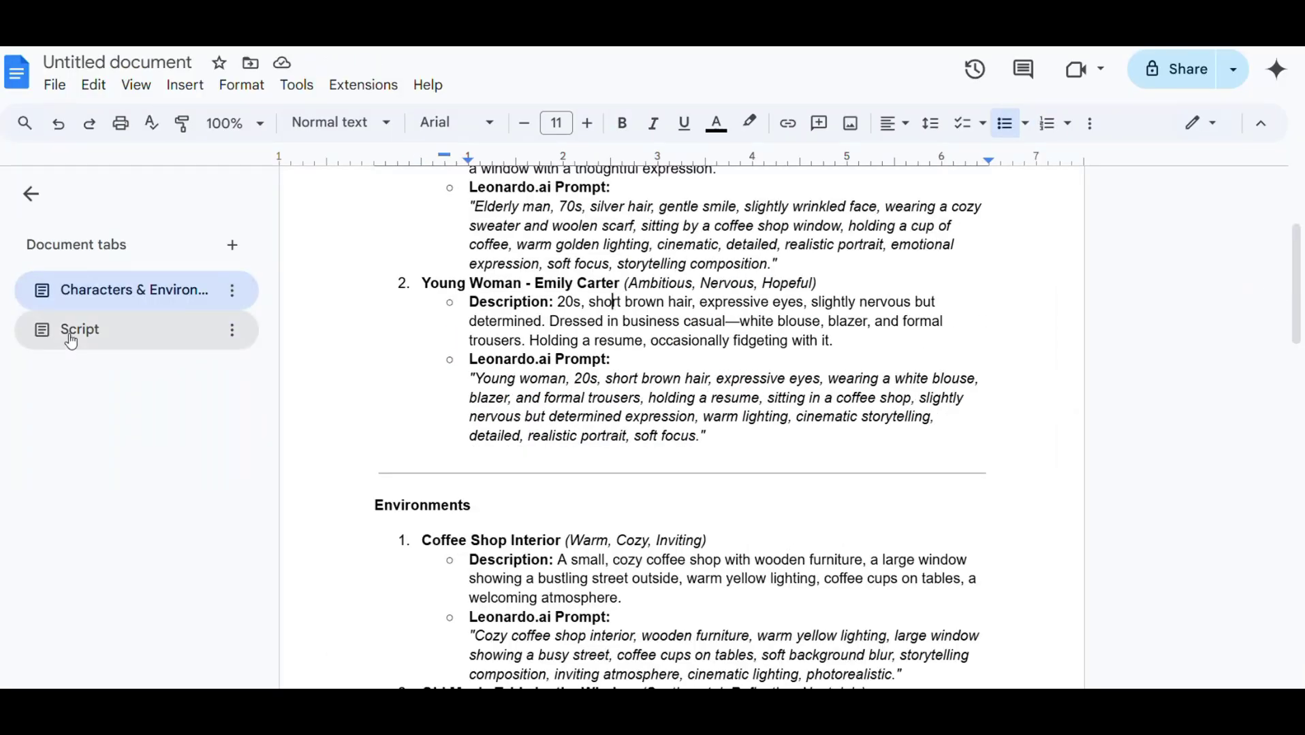
# Copy ChatGPT's scene breakdown through the Final Scene and paste it into the Script tab
pyautogui.click(75, 330)
pyautogui.hotkey('alt', 'Tab')
pyautogui.scroll(5, 567, 277)
pyautogui.scroll(5, 567, 277)
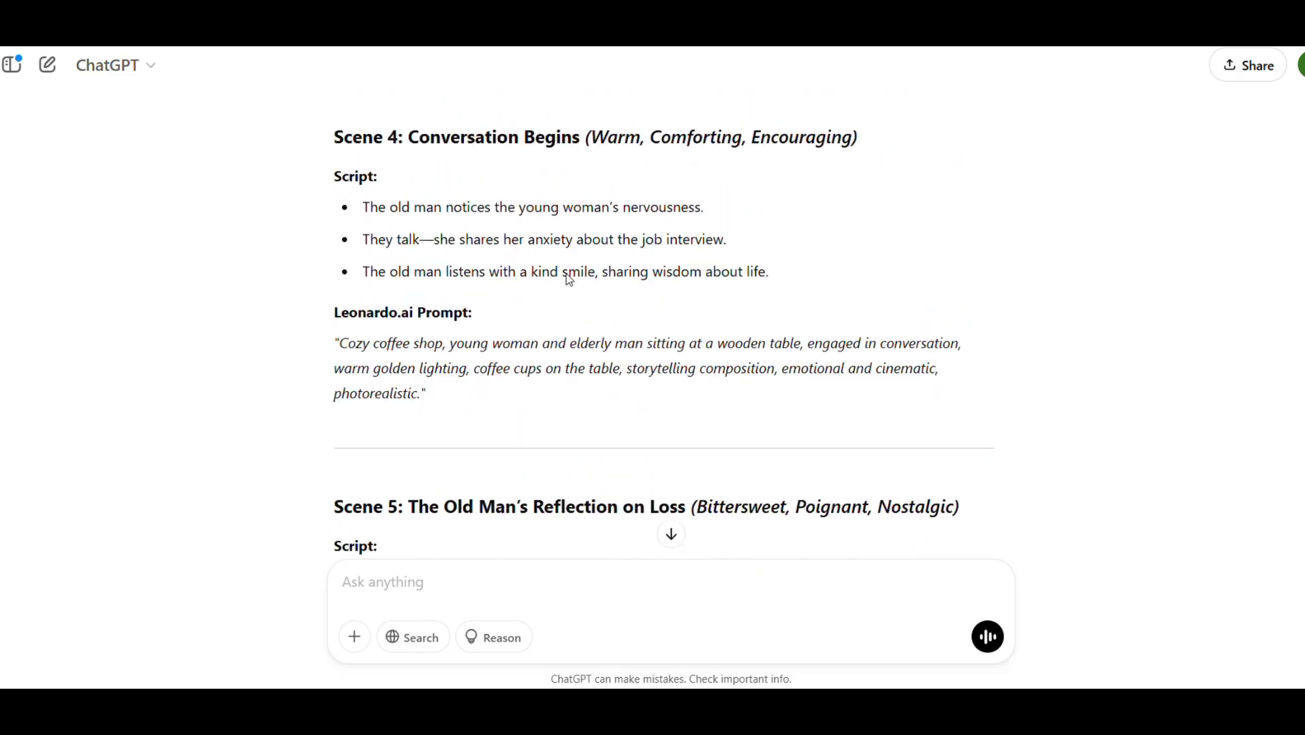
pyautogui.scroll(5, 569, 279)
pyautogui.scroll(10, 566, 276)
pyautogui.scroll(-1, 326, 454)
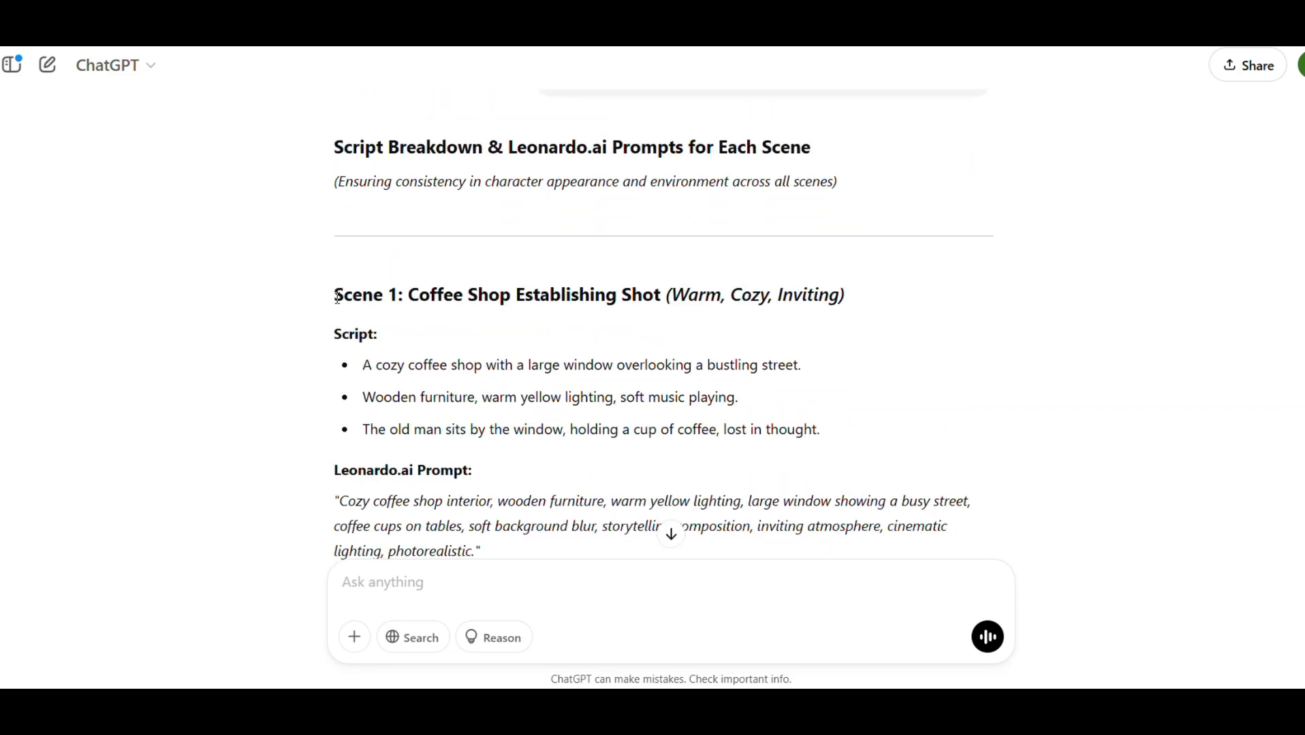
pyautogui.moveTo(334, 334); pyautogui.dragTo(583, 567)
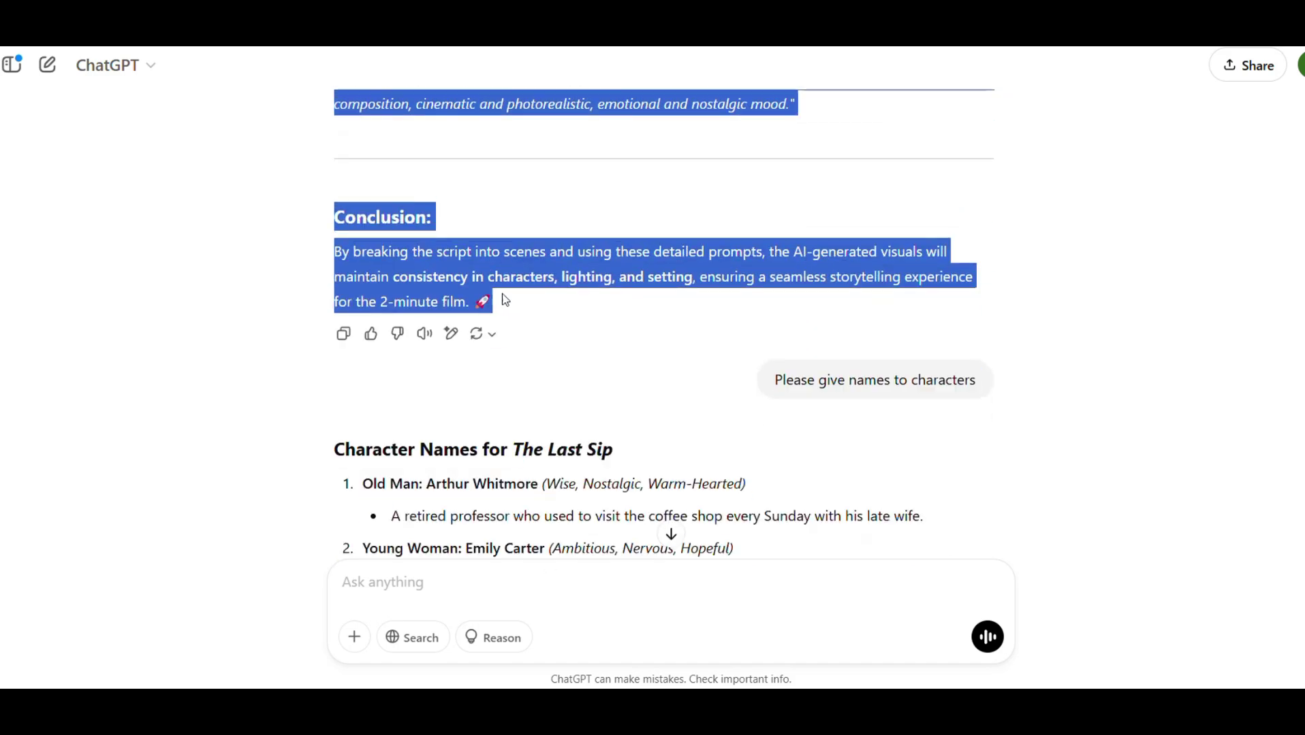
pyautogui.moveTo(583, 567)
pyautogui.mouseDown()
pyautogui.moveTo(754, 80)
pyautogui.moveTo(608, 197)
pyautogui.mouseUp()
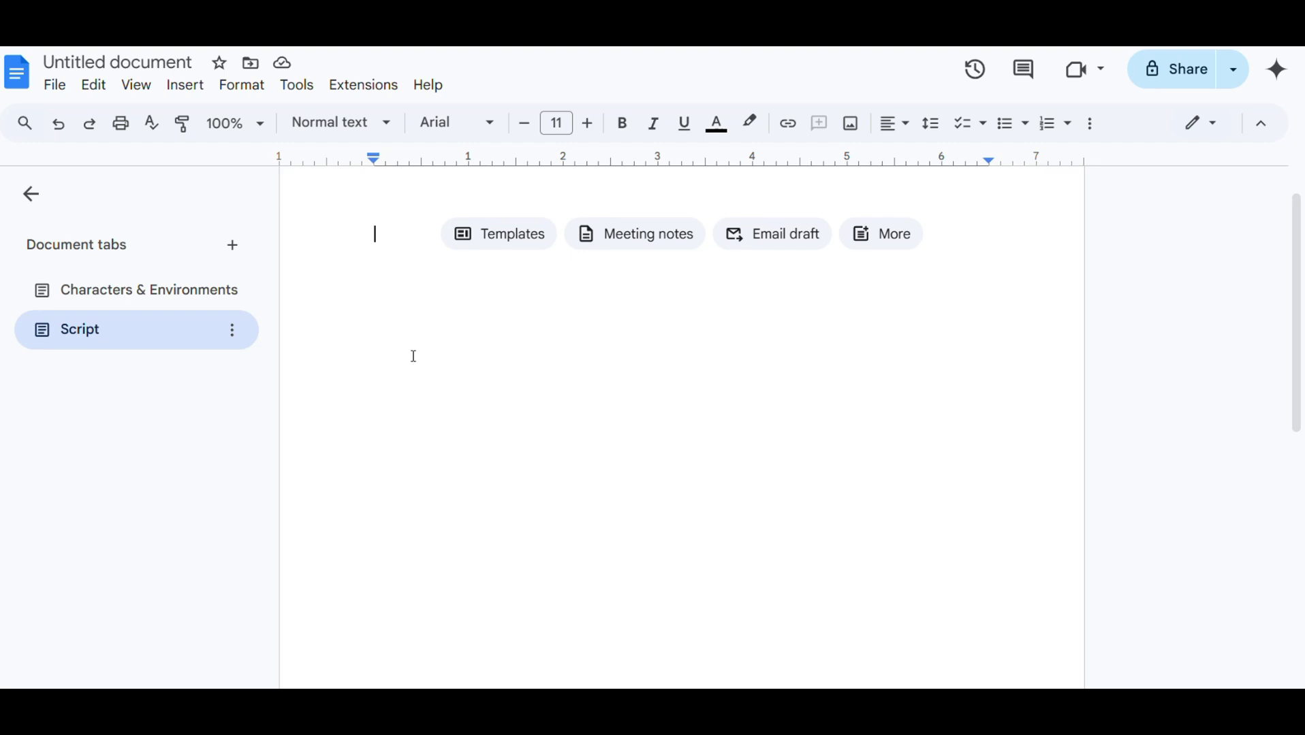
pyautogui.hotkey('ctrl', 'v')
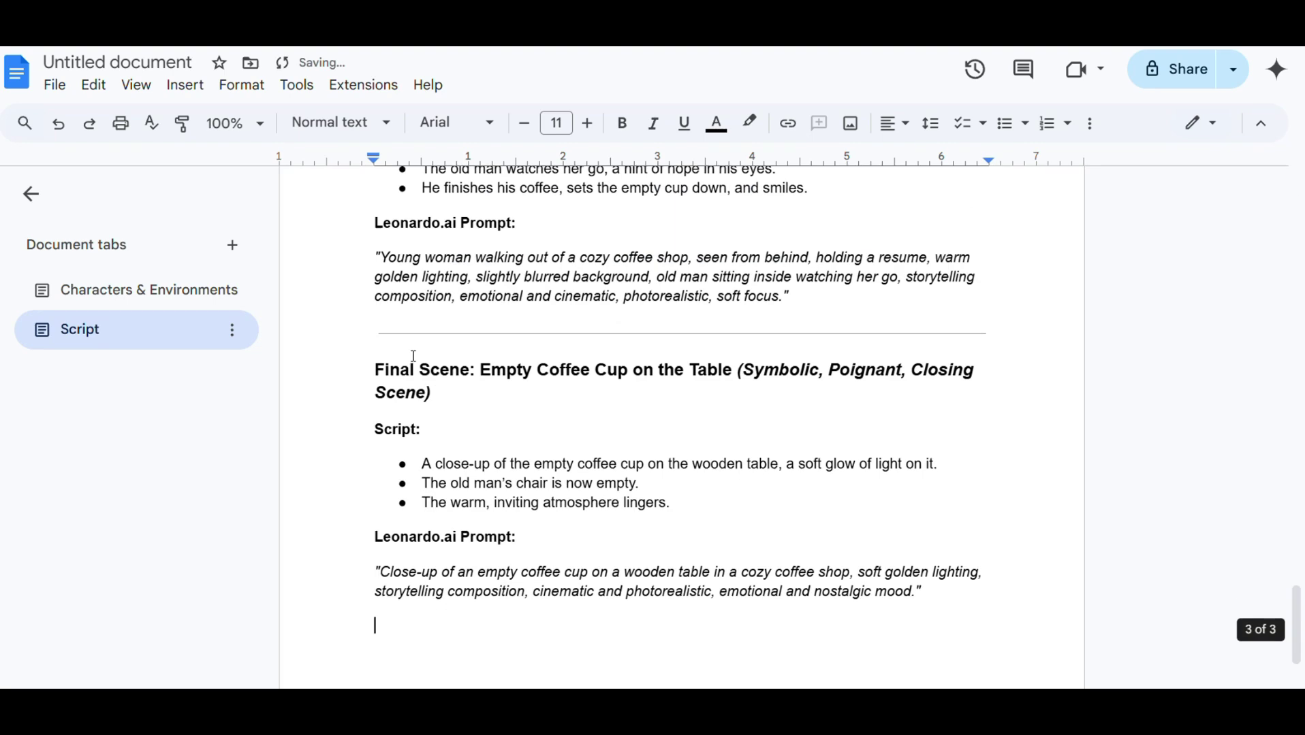
# Scroll the Script tab to locate and select 'Elderly man' in the Scene 2 prompt
pyautogui.scroll(10, 458, 363)
pyautogui.scroll(10, 457, 363)
pyautogui.click(604, 482)
pyautogui.scroll(4, 604, 482)
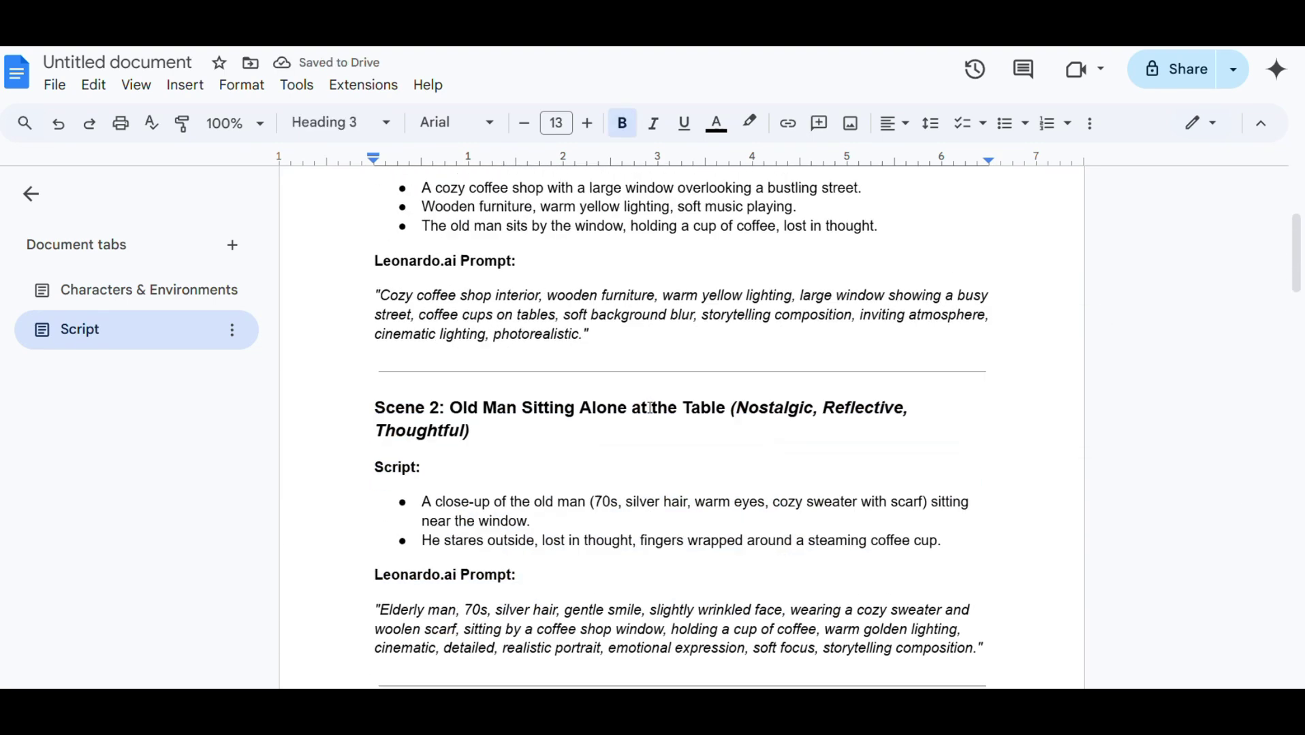
pyautogui.scroll(3, 613, 408)
pyautogui.click(620, 337)
pyautogui.scroll(-2, 581, 374)
pyautogui.click(579, 393)
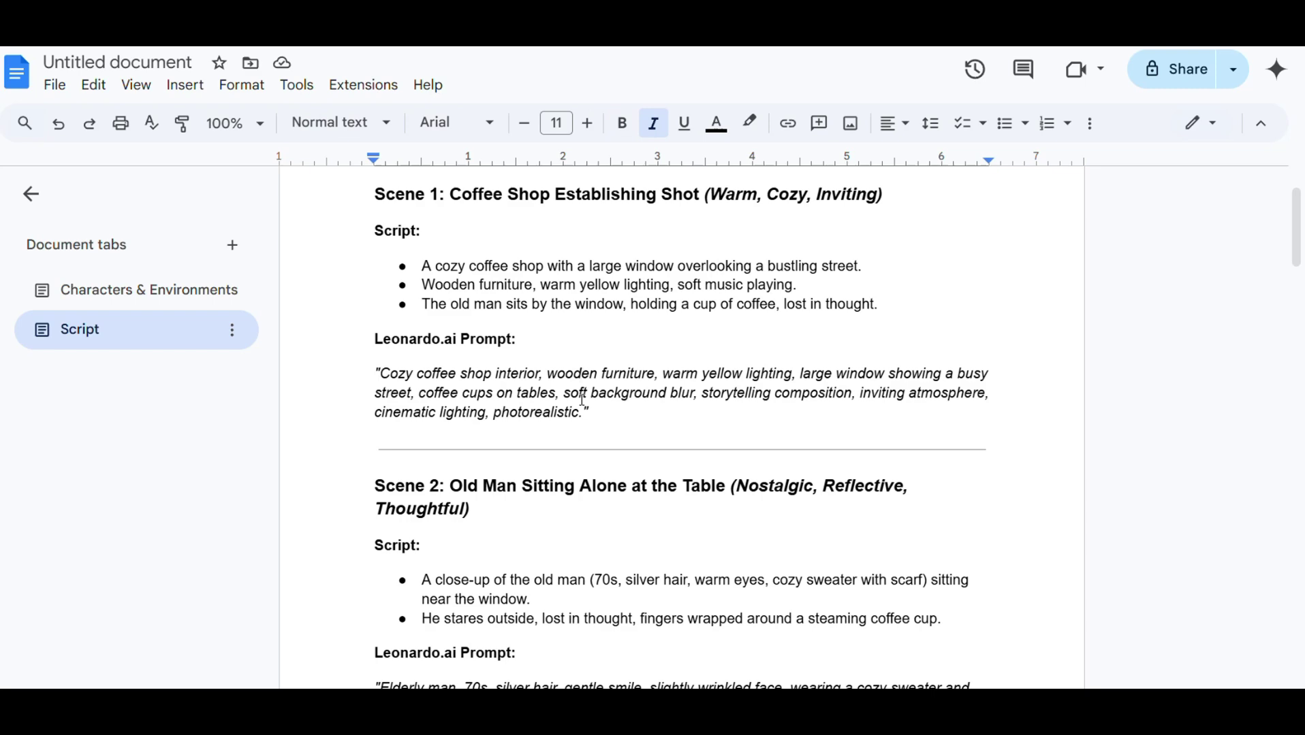
pyautogui.scroll(1, 581, 395)
pyautogui.scroll(-1, 444, 401)
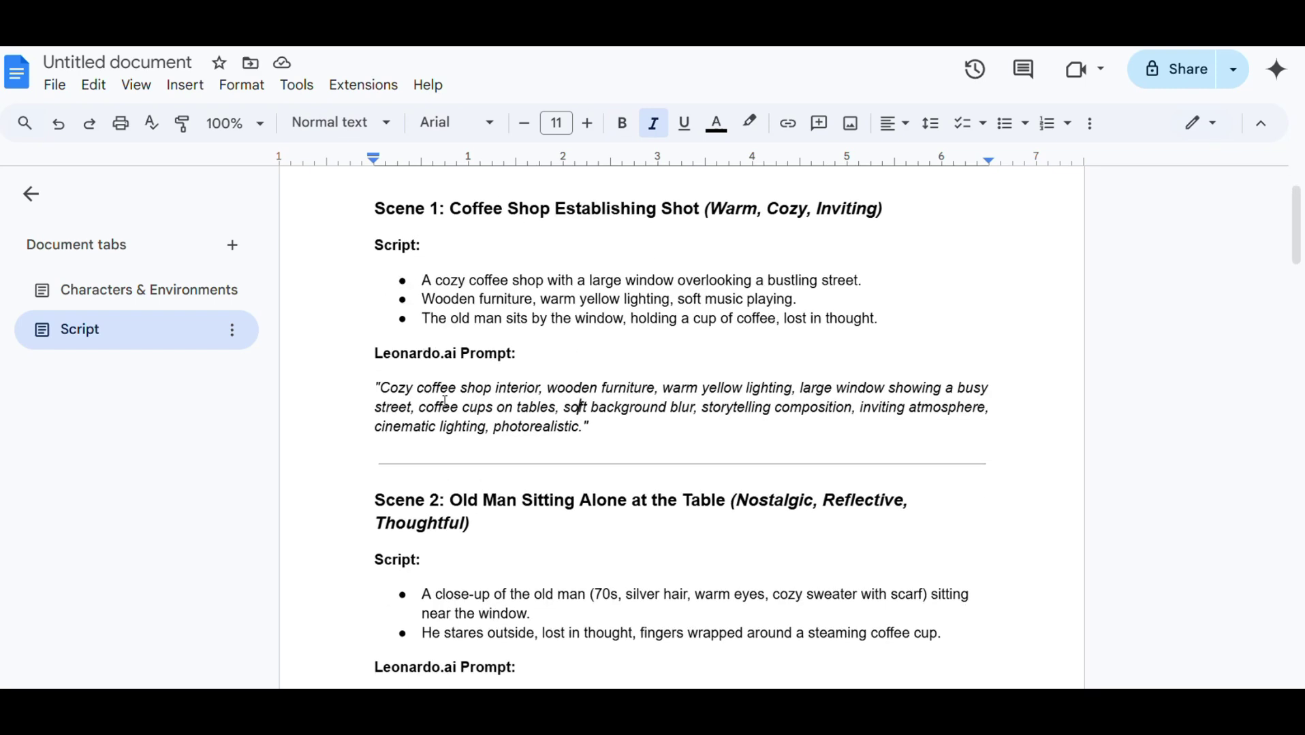
pyautogui.scroll(-3, 603, 428)
pyautogui.click(603, 428)
pyautogui.scroll(-2, 603, 428)
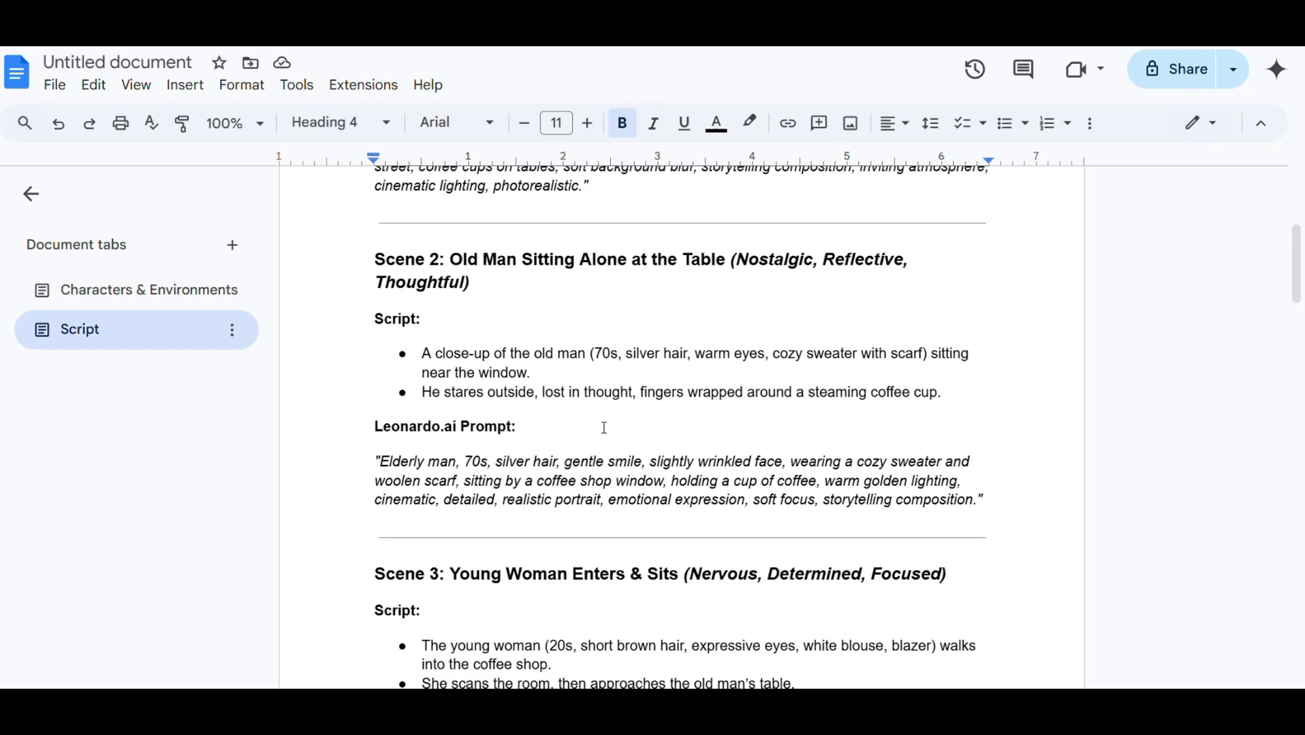
pyautogui.scroll(-1, 603, 427)
pyautogui.click(603, 427)
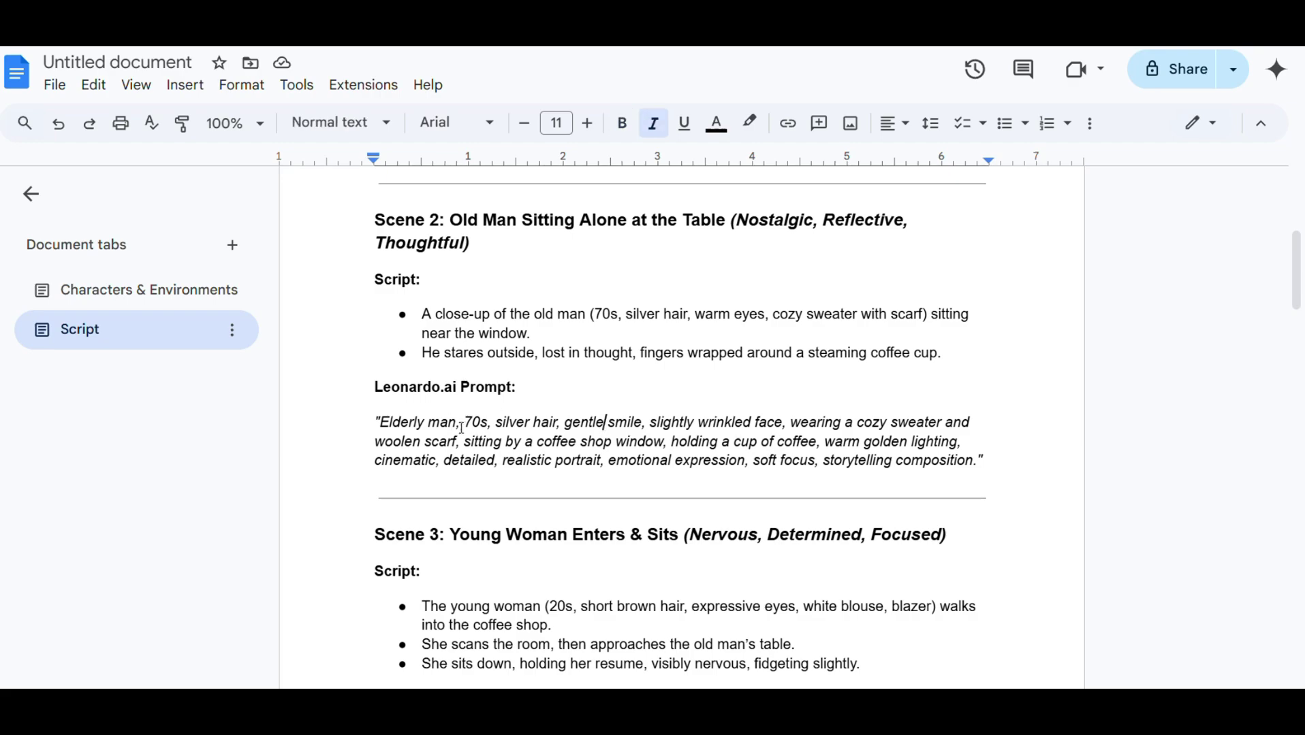
pyautogui.scroll(5, 461, 428)
pyautogui.scroll(-5, 461, 428)
pyautogui.scroll(5, 461, 427)
pyautogui.scroll(-7, 462, 428)
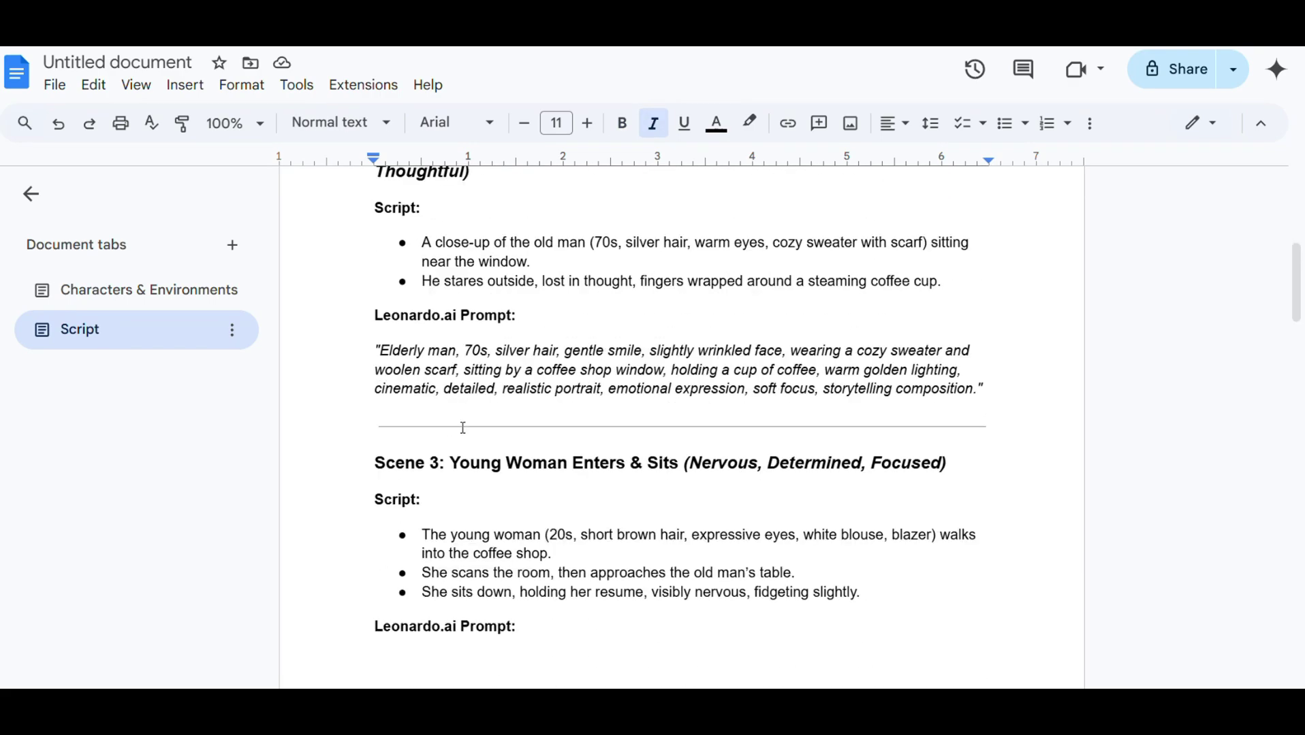
pyautogui.scroll(4, 463, 427)
pyautogui.scroll(1, 462, 428)
pyautogui.scroll(-3, 463, 428)
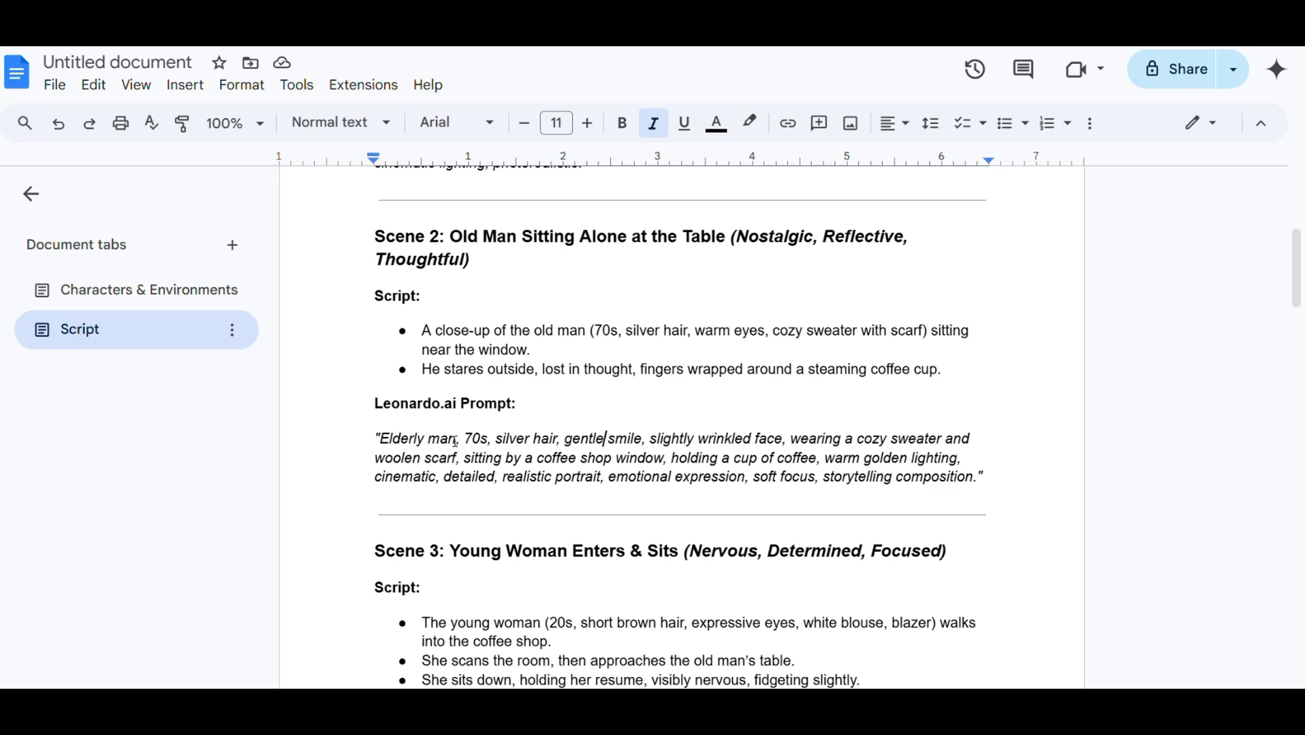
pyautogui.moveTo(385, 437); pyautogui.dragTo(462, 436)
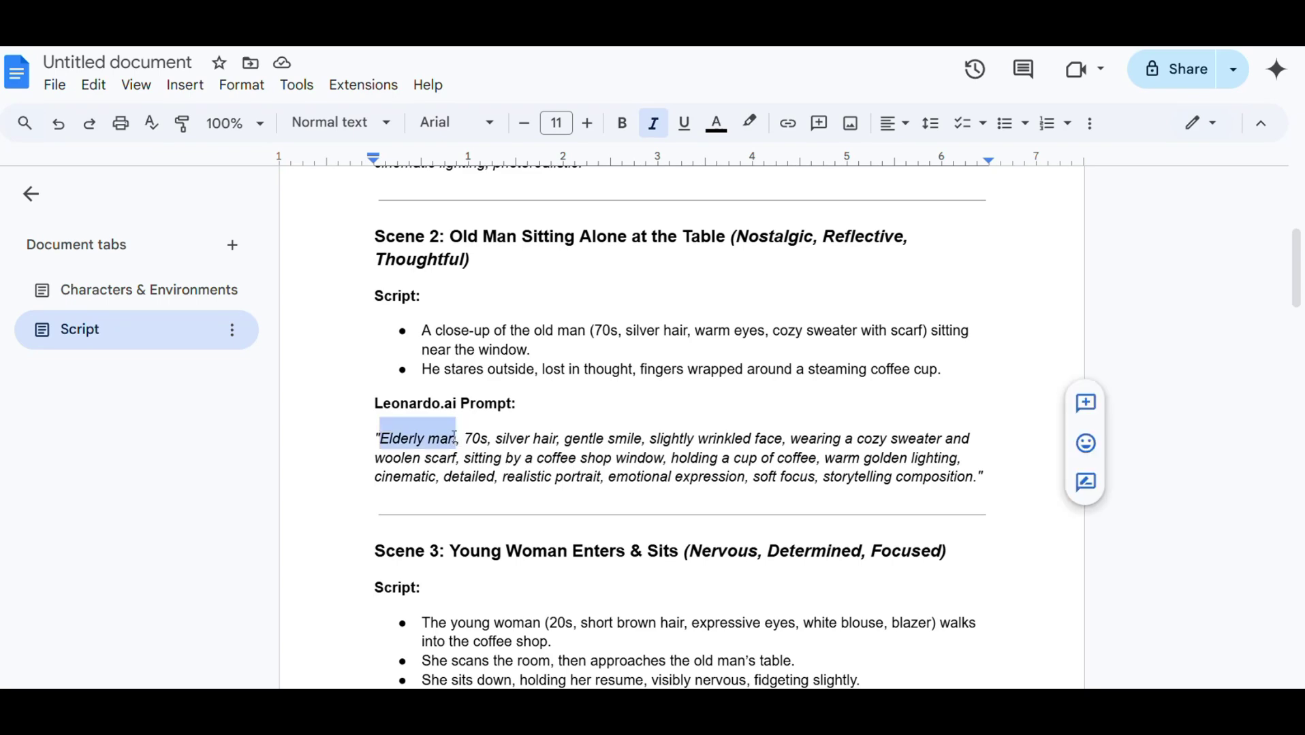
# Copy the name 'Old Man - Arthur Whitmore' from the Characters & Environments tab
pyautogui.click(170, 290)
pyautogui.scroll(4, 607, 329)
pyautogui.scroll(1, 607, 329)
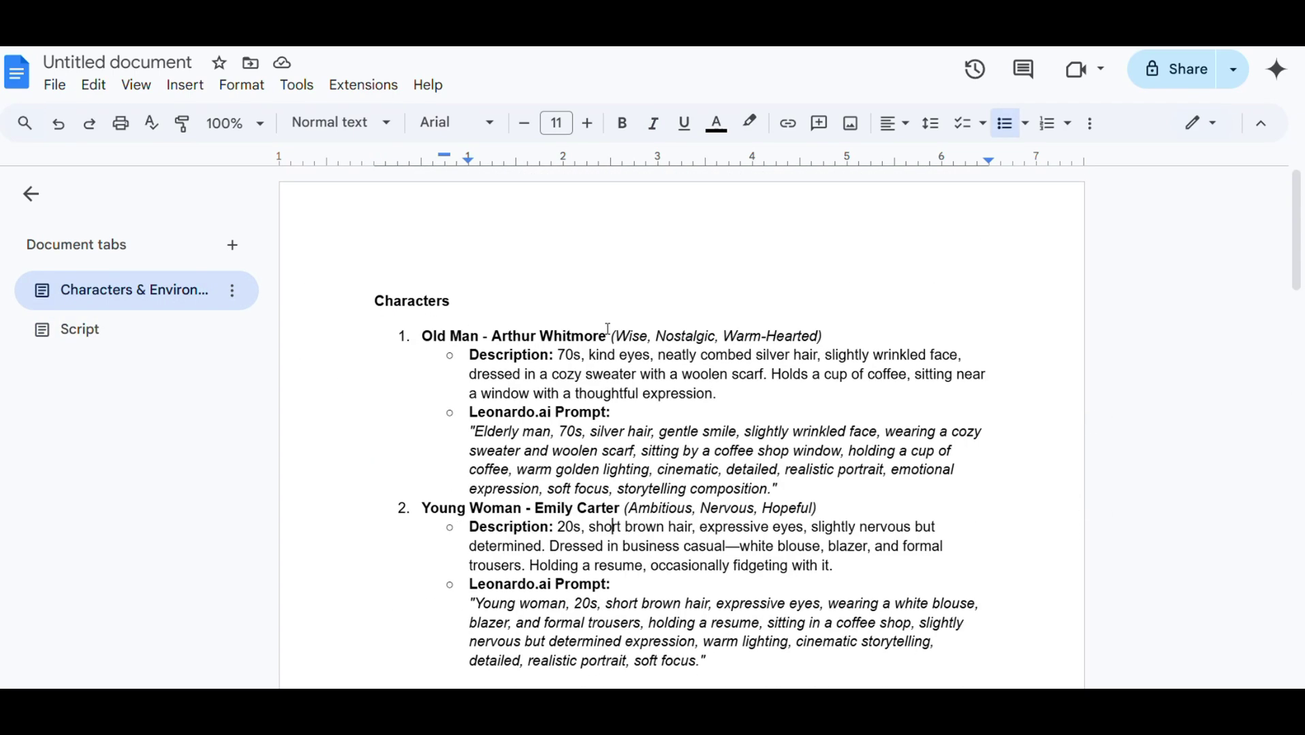
pyautogui.moveTo(422, 335); pyautogui.dragTo(622, 339)
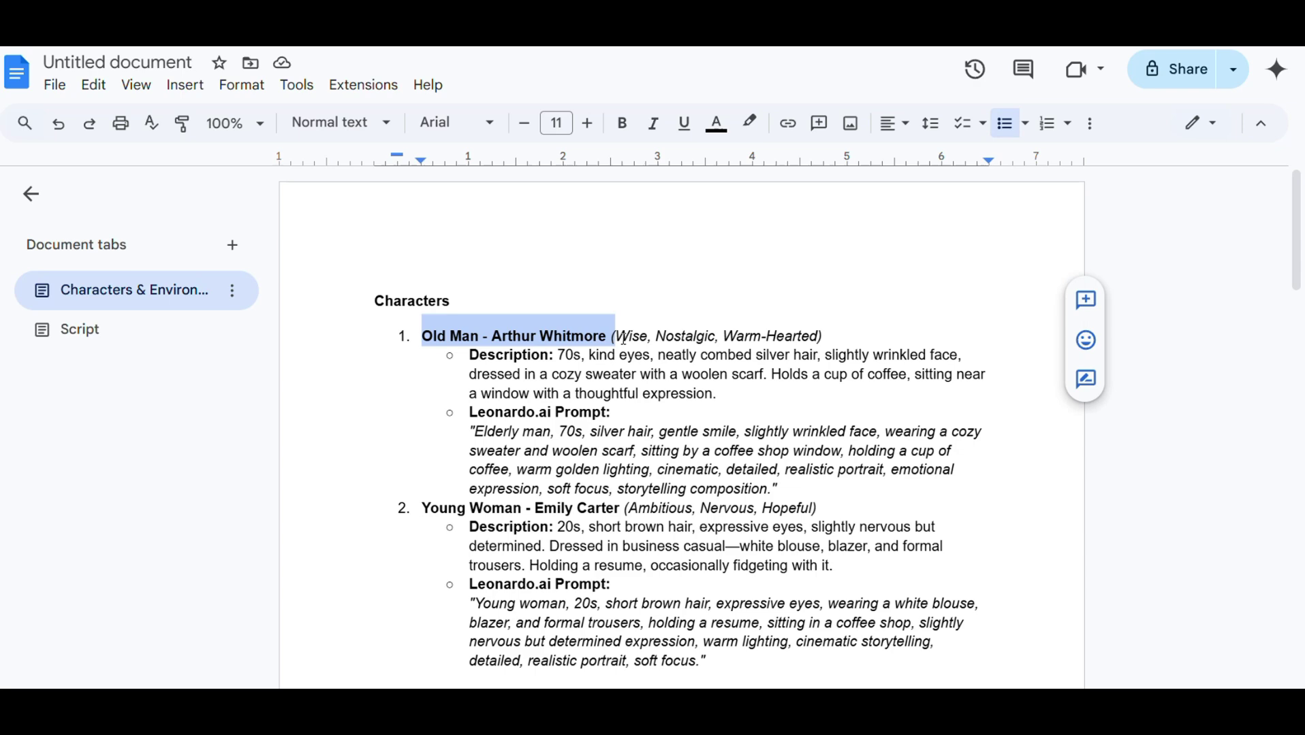
pyautogui.rightClick(608, 338)
pyautogui.click(664, 179)
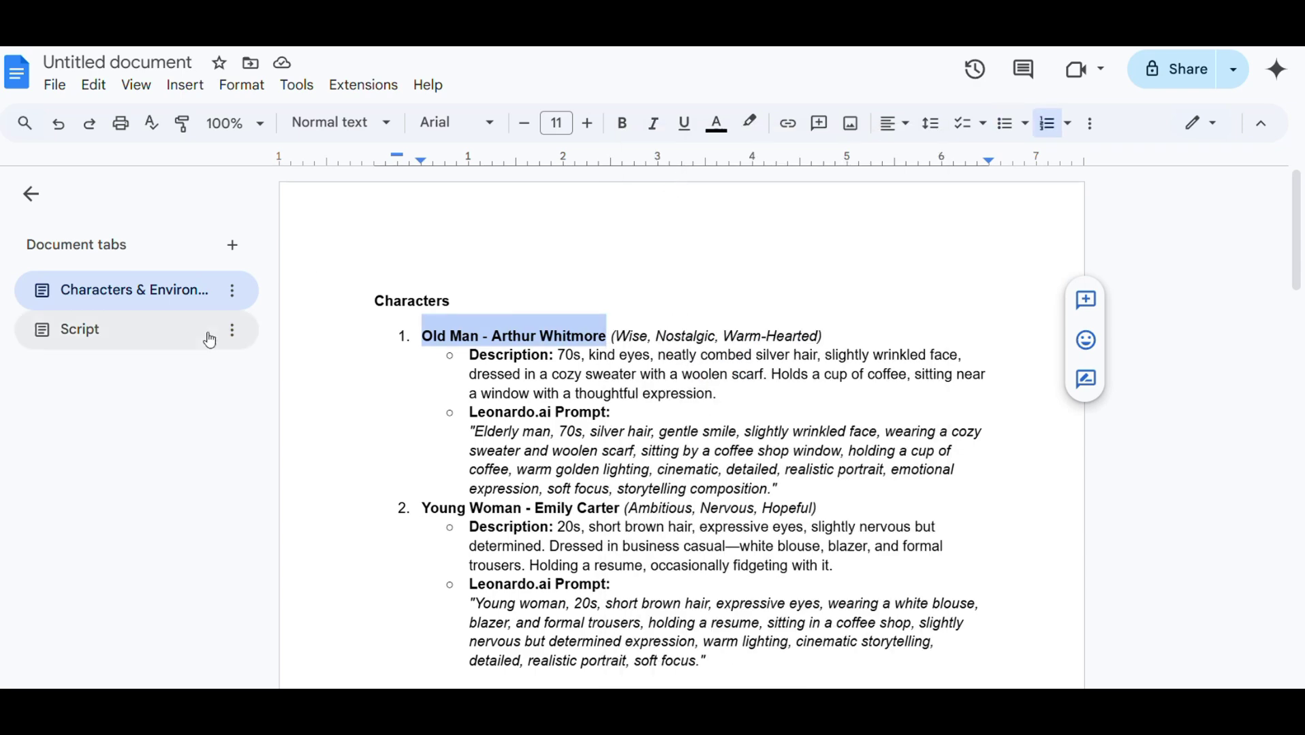
# Paste 'Old Man - Arthur Whitmore' over 'Elderly man' in the Scene 2 prompt
pyautogui.click(210, 334)
pyautogui.scroll(-2, 475, 383)
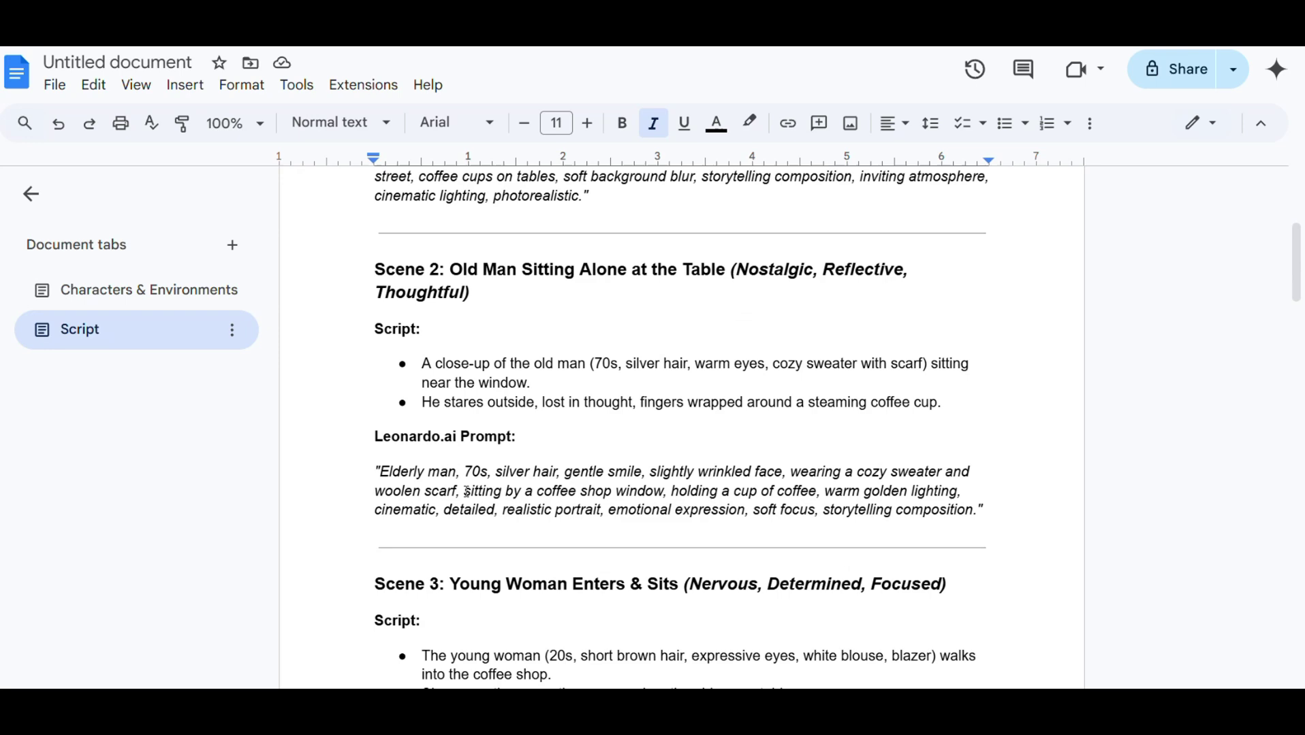
pyautogui.moveTo(456, 471); pyautogui.dragTo(383, 473)
pyautogui.hotkey('ctrl', 'v')
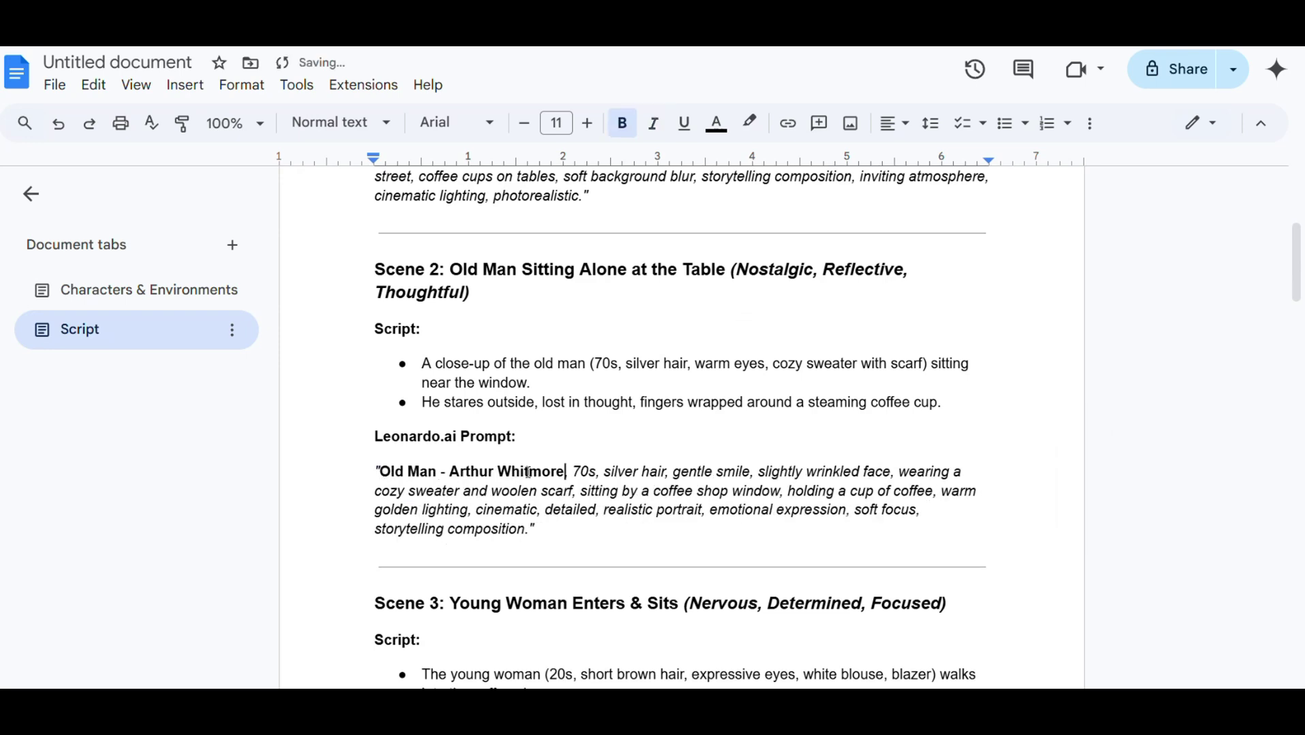
pyautogui.moveTo(569, 472); pyautogui.dragTo(641, 493)
pyautogui.click(639, 494)
pyautogui.scroll(-2, 636, 497)
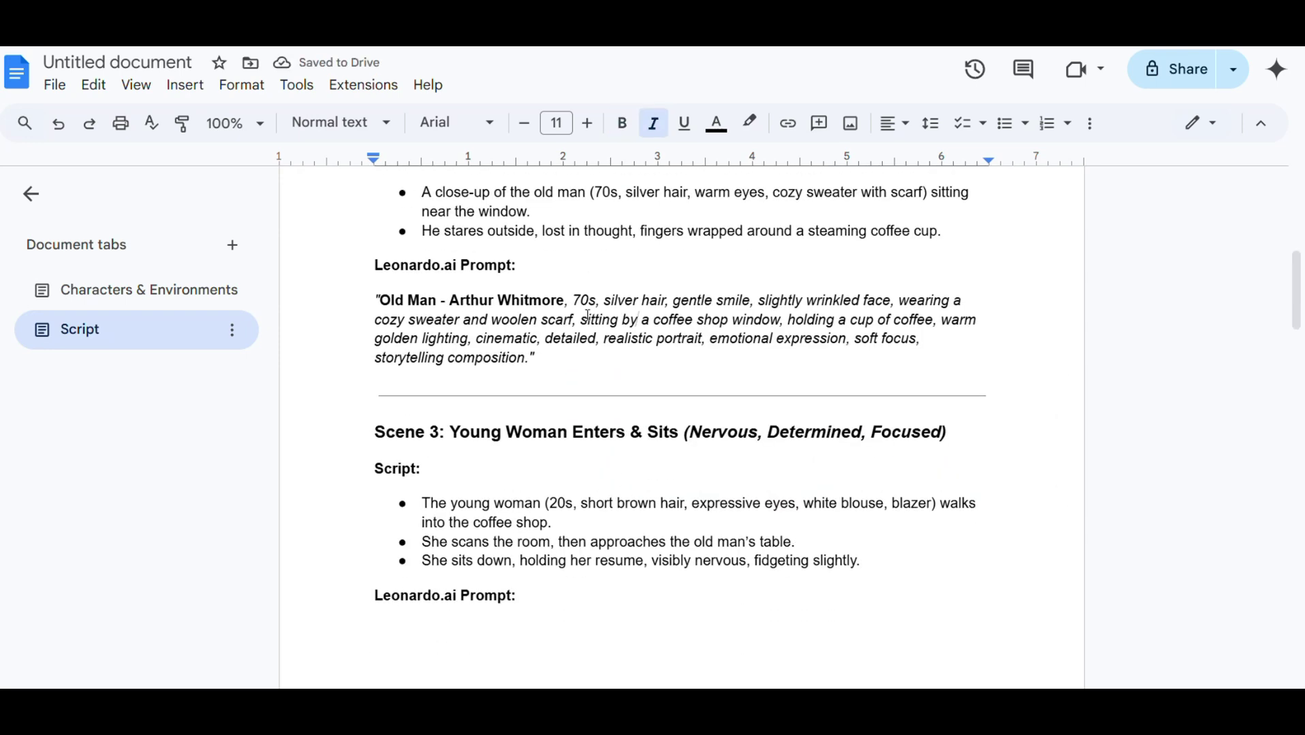
pyautogui.scroll(1, 666, 304)
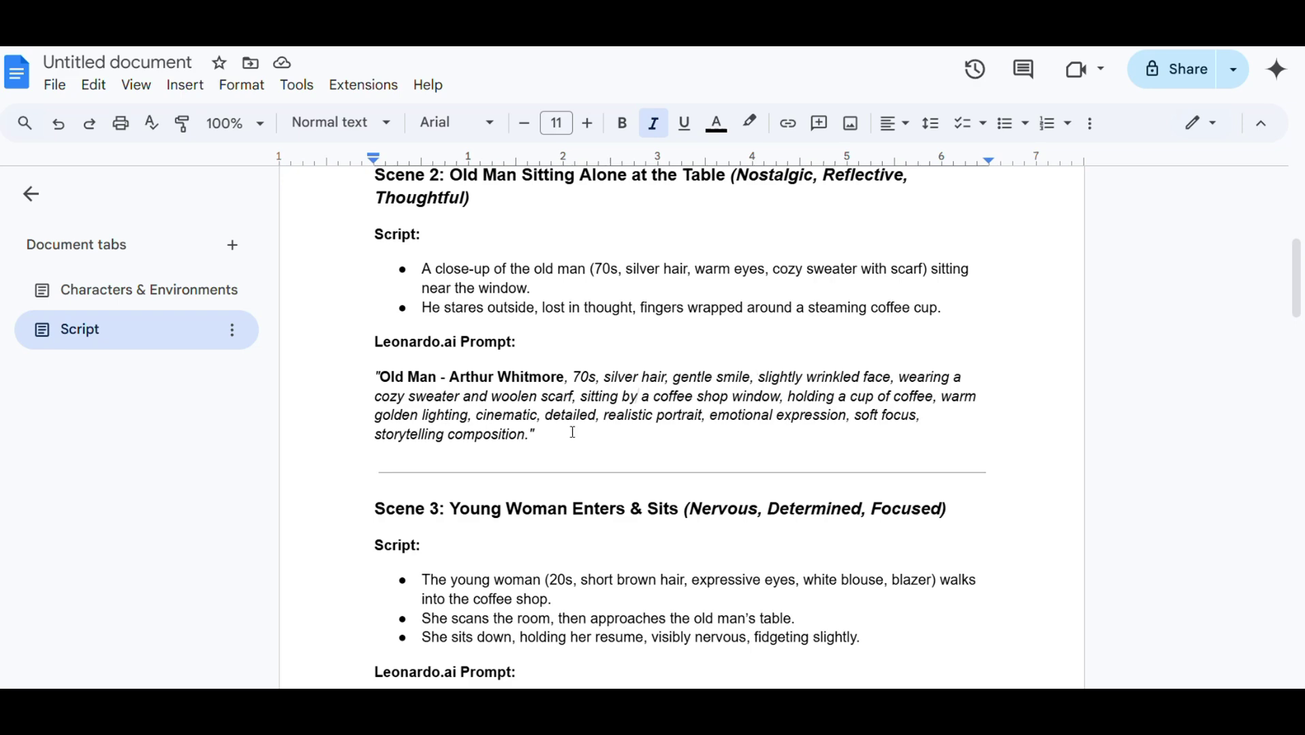
# Select the name 'Young Woman - Emily Carter' in the Characters & Environments tab
pyautogui.scroll(-3, 551, 439)
pyautogui.scroll(-5, 550, 438)
pyautogui.scroll(1, 550, 437)
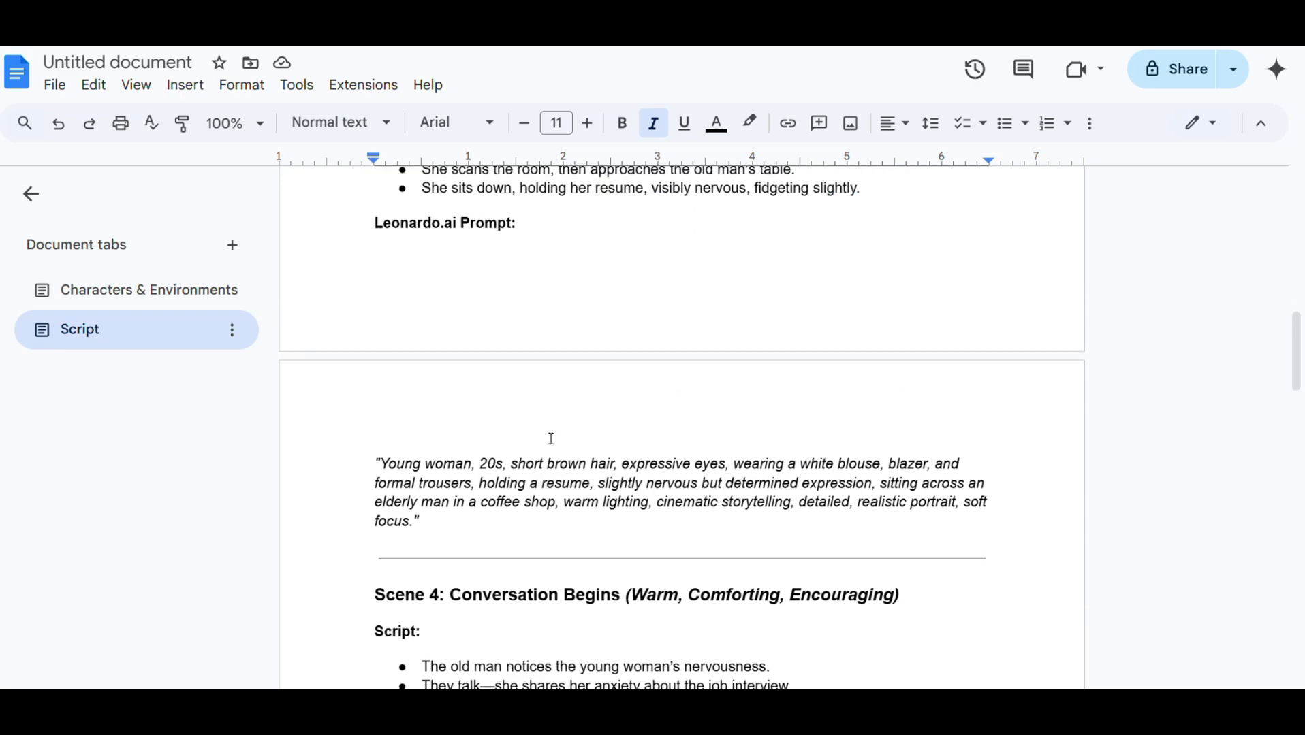
pyautogui.click(157, 293)
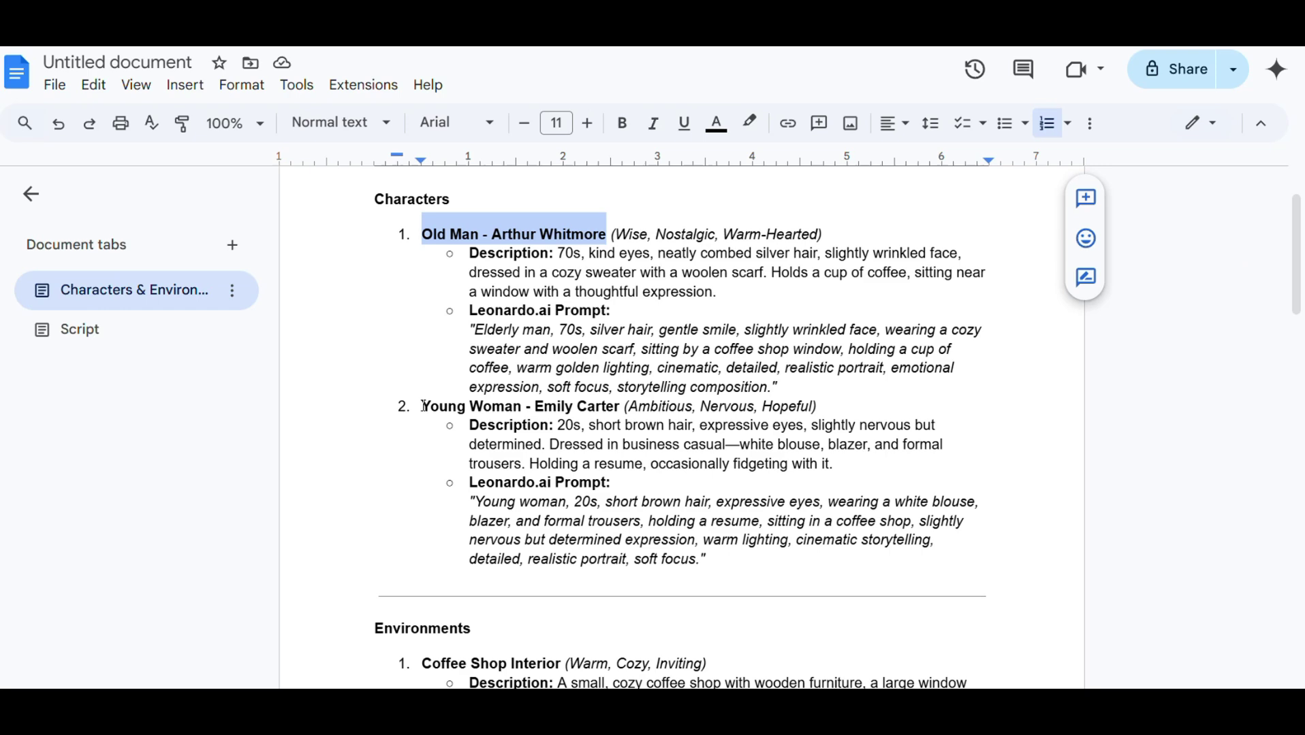
pyautogui.moveTo(422, 406)
pyautogui.mouseDown()
pyautogui.moveTo(669, 409)
pyautogui.moveTo(626, 407)
pyautogui.mouseUp()
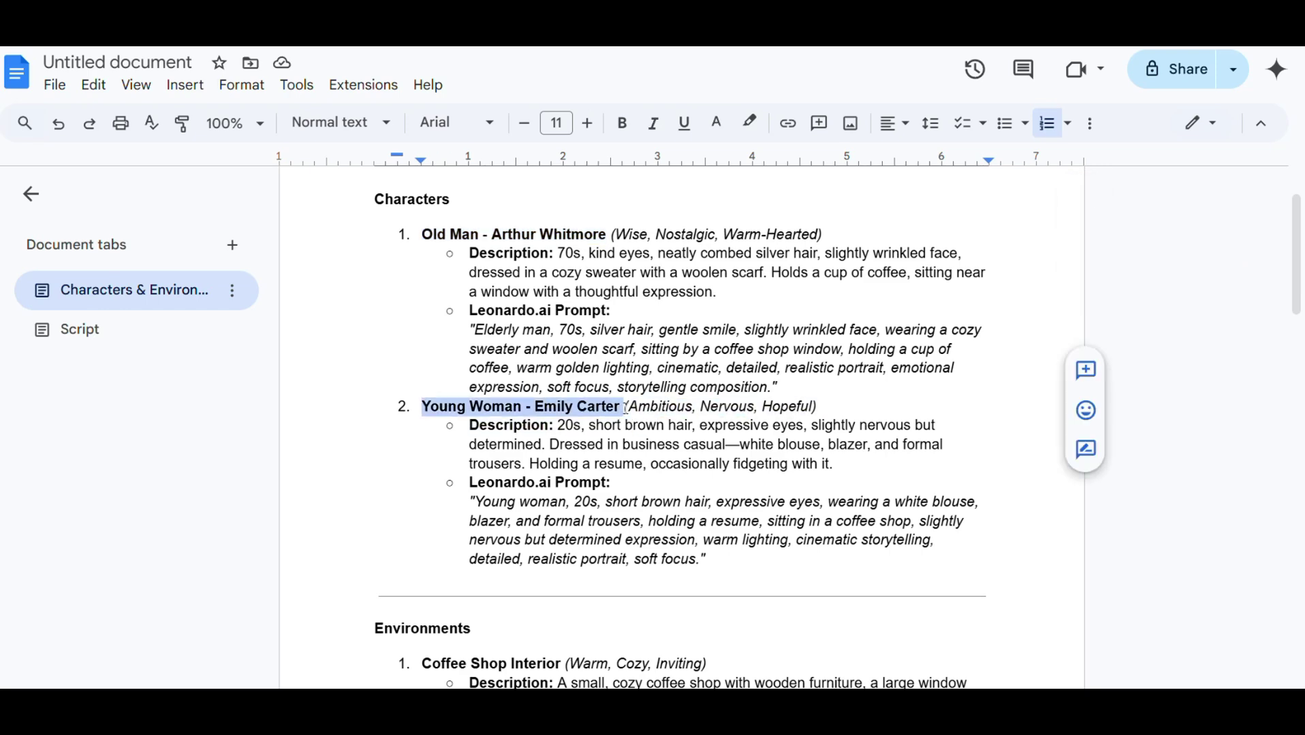
# Replace 'Young woman' in Scene 3 with 'Young Woman - Emily Carter' followed by a comma
pyautogui.click(182, 340)
pyautogui.scroll(-5, 429, 421)
pyautogui.scroll(1, 439, 382)
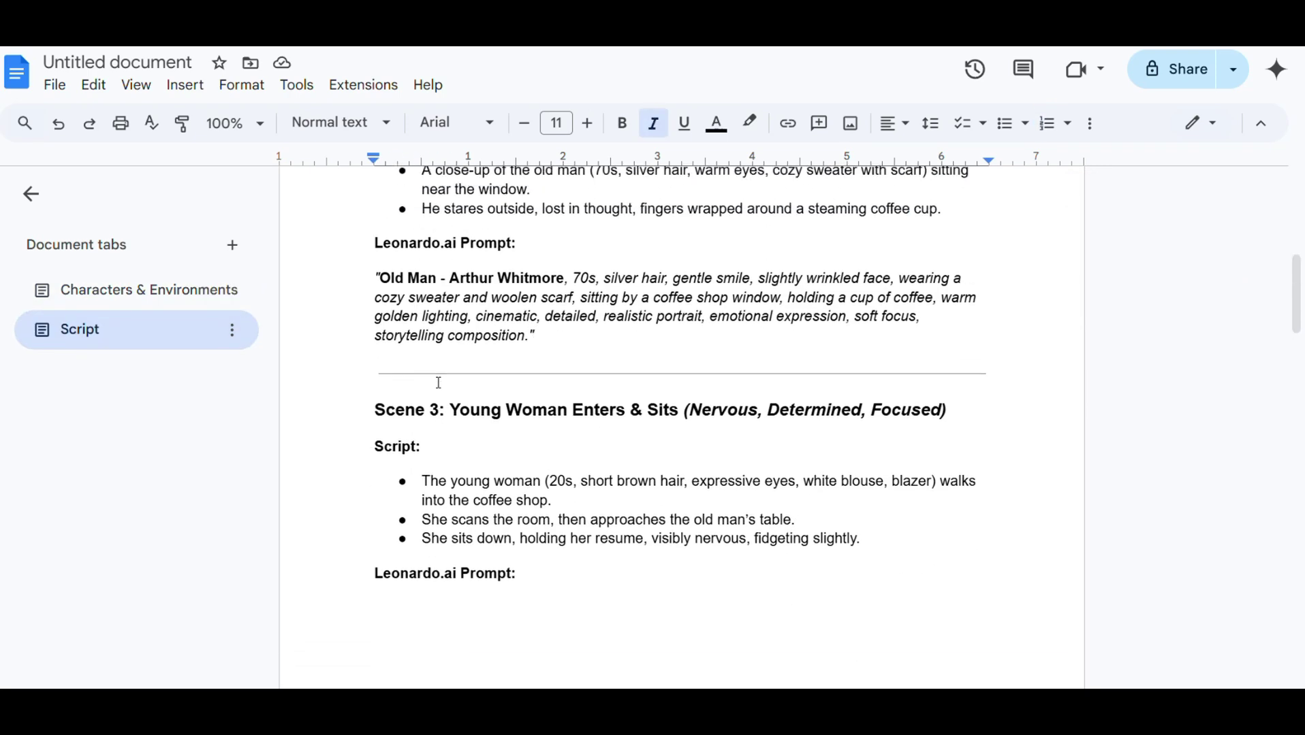
pyautogui.scroll(-6, 416, 361)
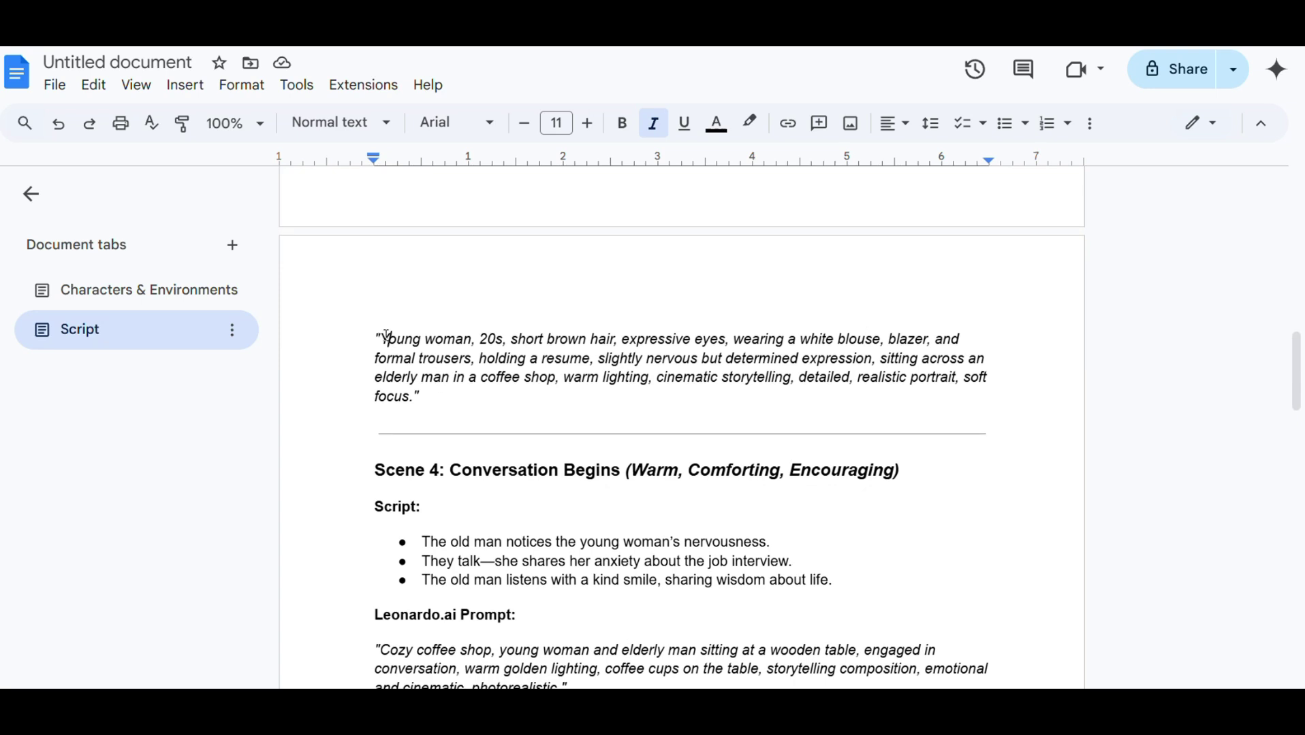
pyautogui.doubleClick(387, 336)
pyautogui.moveTo(378, 339); pyautogui.dragTo(472, 341)
pyautogui.hotkey('ctrl', 'v')
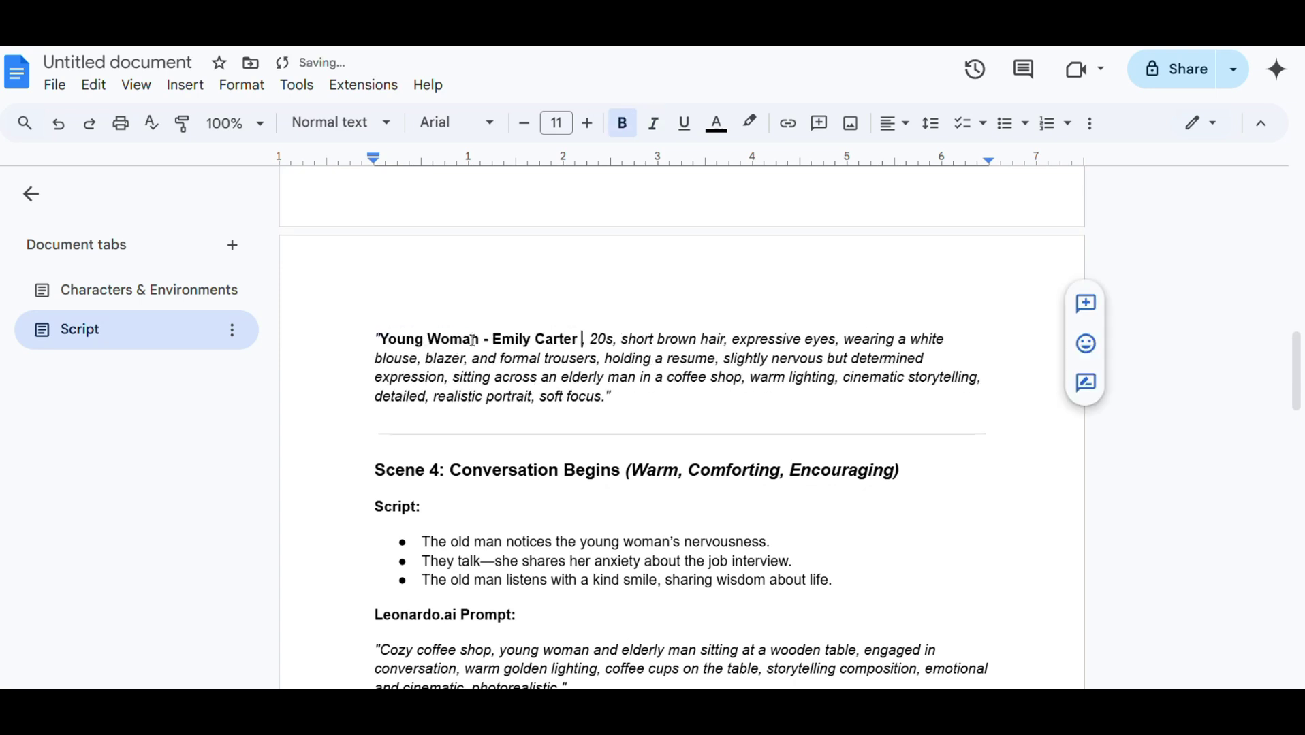
pyautogui.press('BackSpace')
pyautogui.write(',')
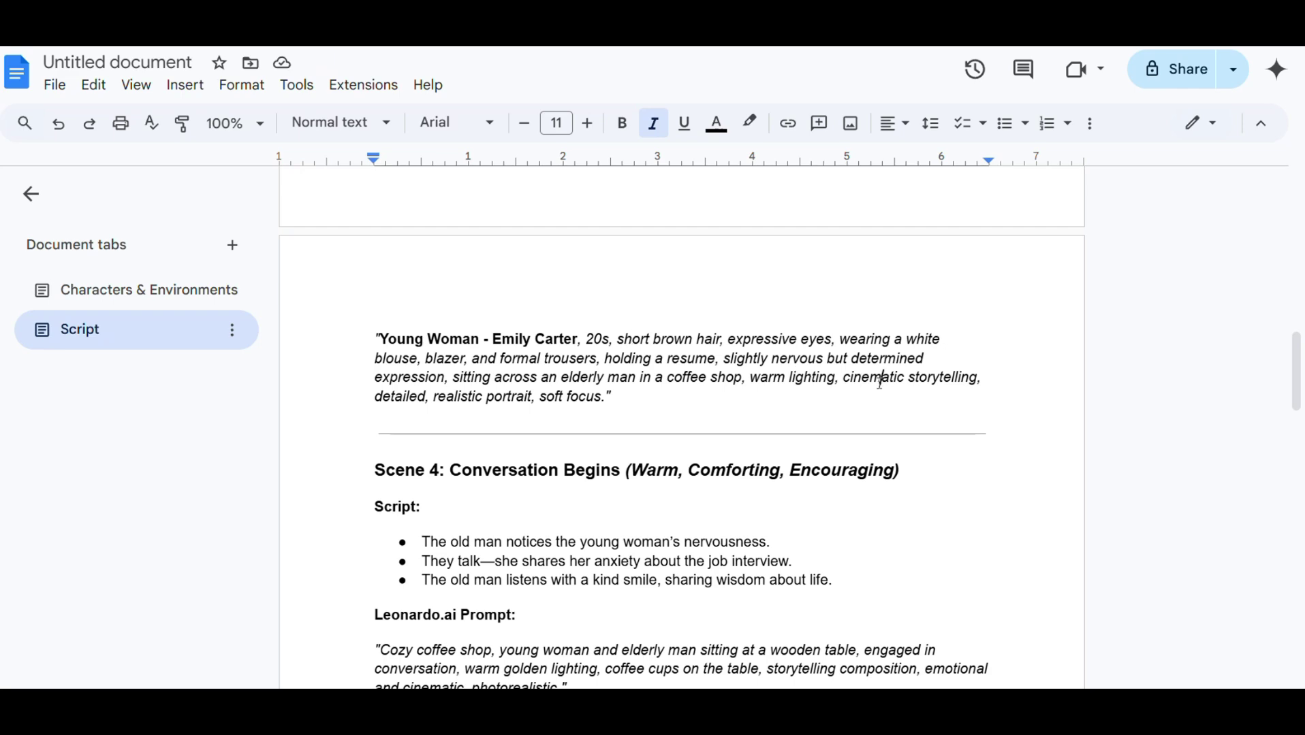
# Copy the name 'Young Woman - Emily Carter' from the Characters & Environments tab
pyautogui.scroll(-2, 437, 441)
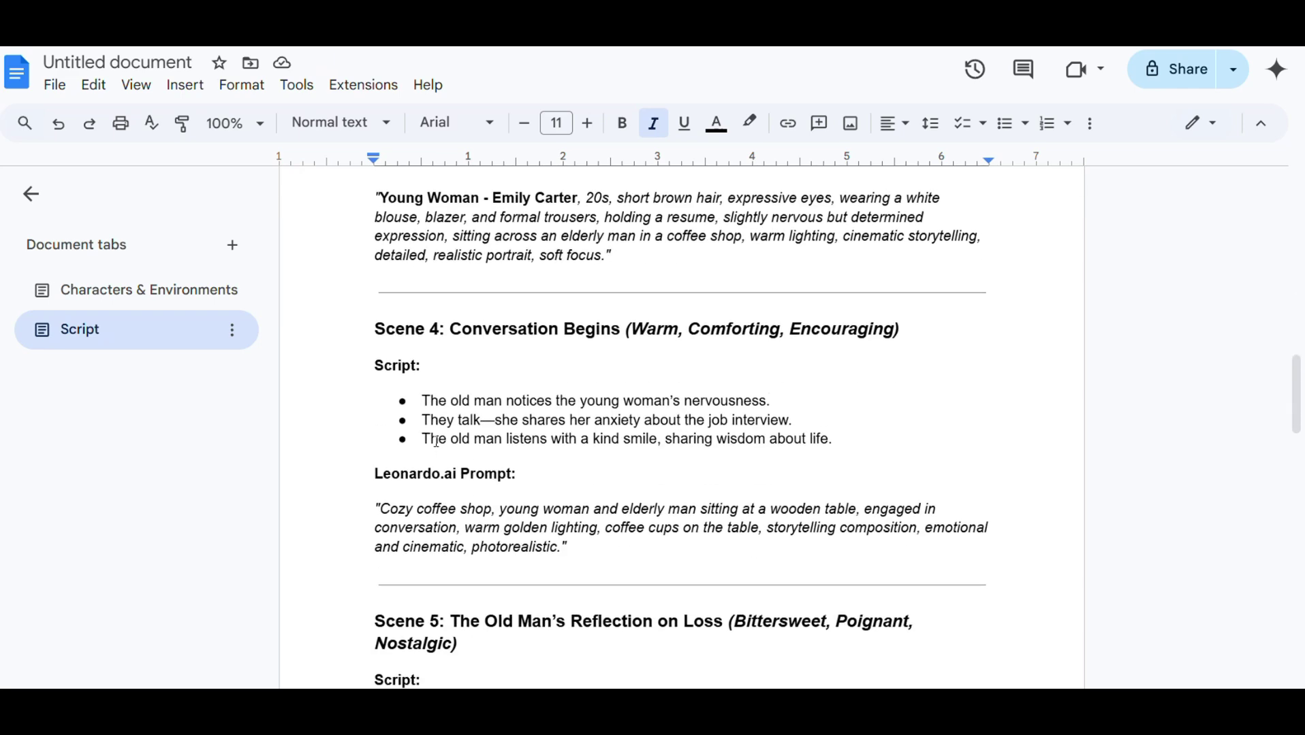
pyautogui.scroll(-1, 436, 441)
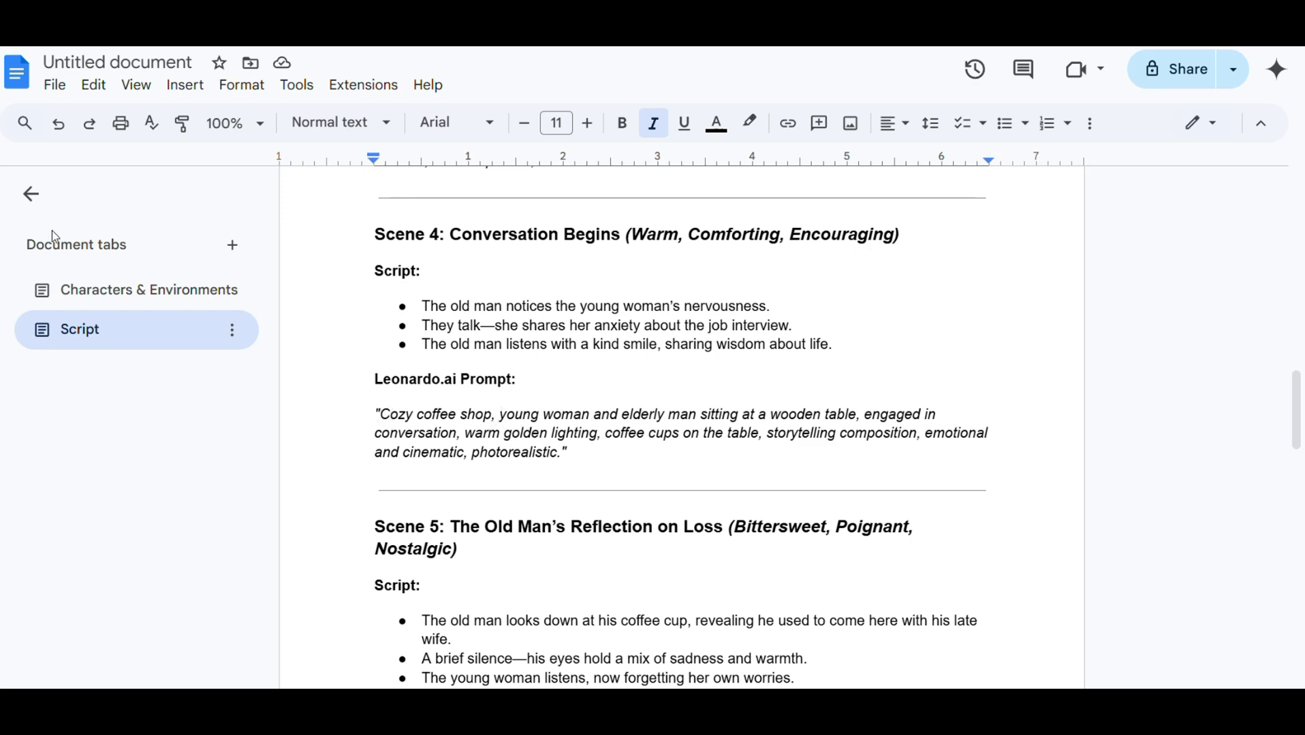
pyautogui.click(126, 303)
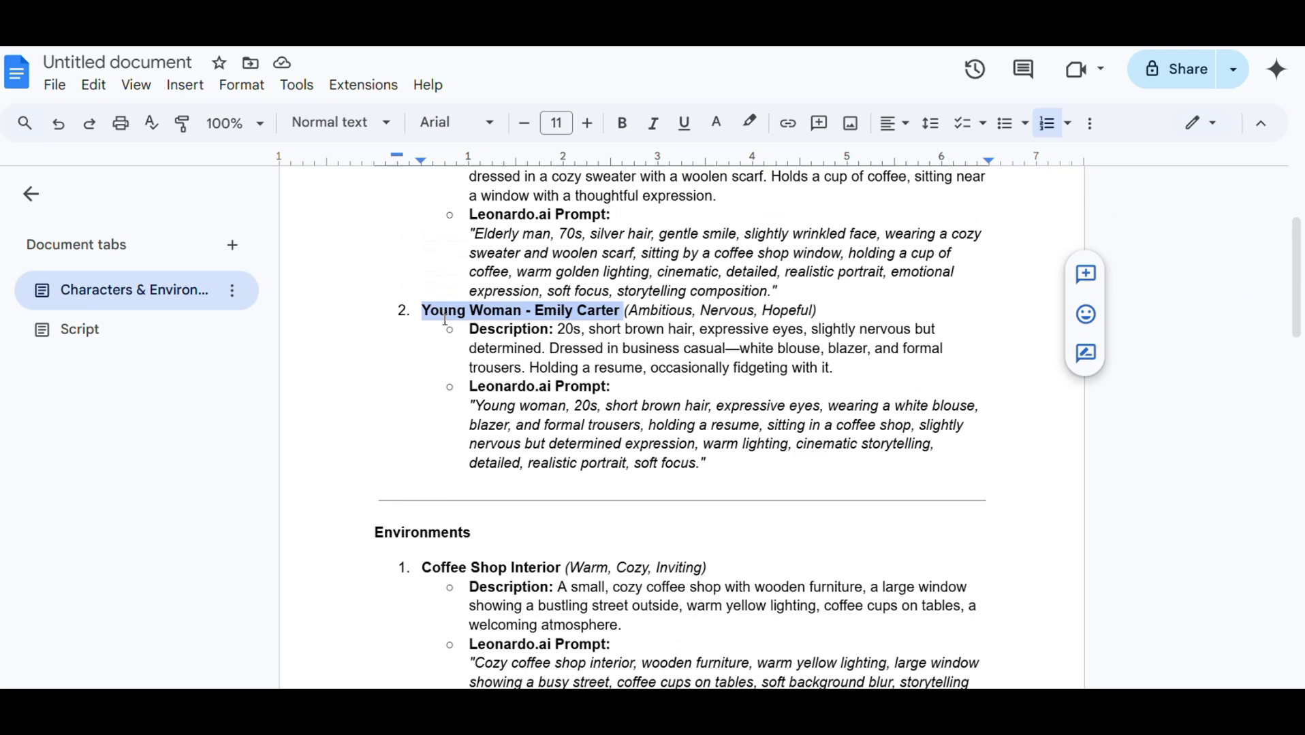
pyautogui.rightClick(423, 310)
pyautogui.click(486, 192)
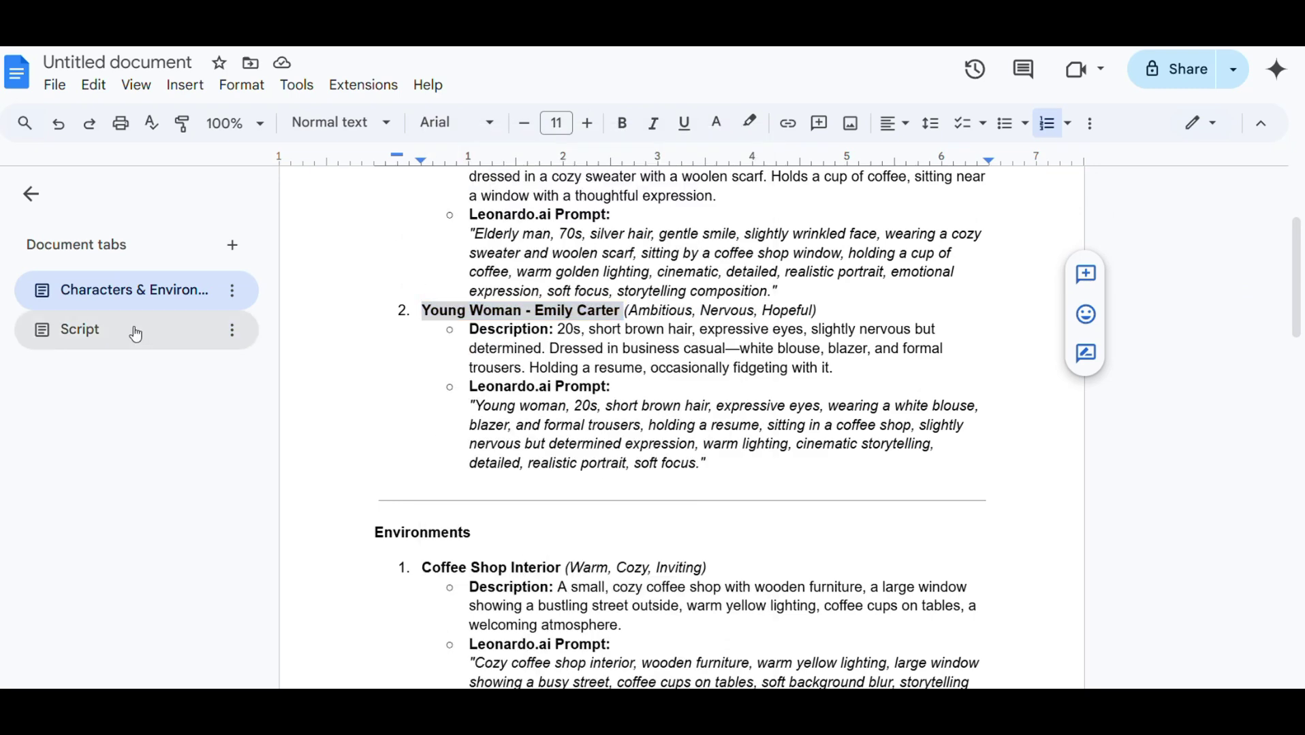
# Paste 'Young Woman - Emily Carter' over 'young woman' in the Scene 4 prompt
pyautogui.click(131, 333)
pyautogui.scroll(-3, 564, 506)
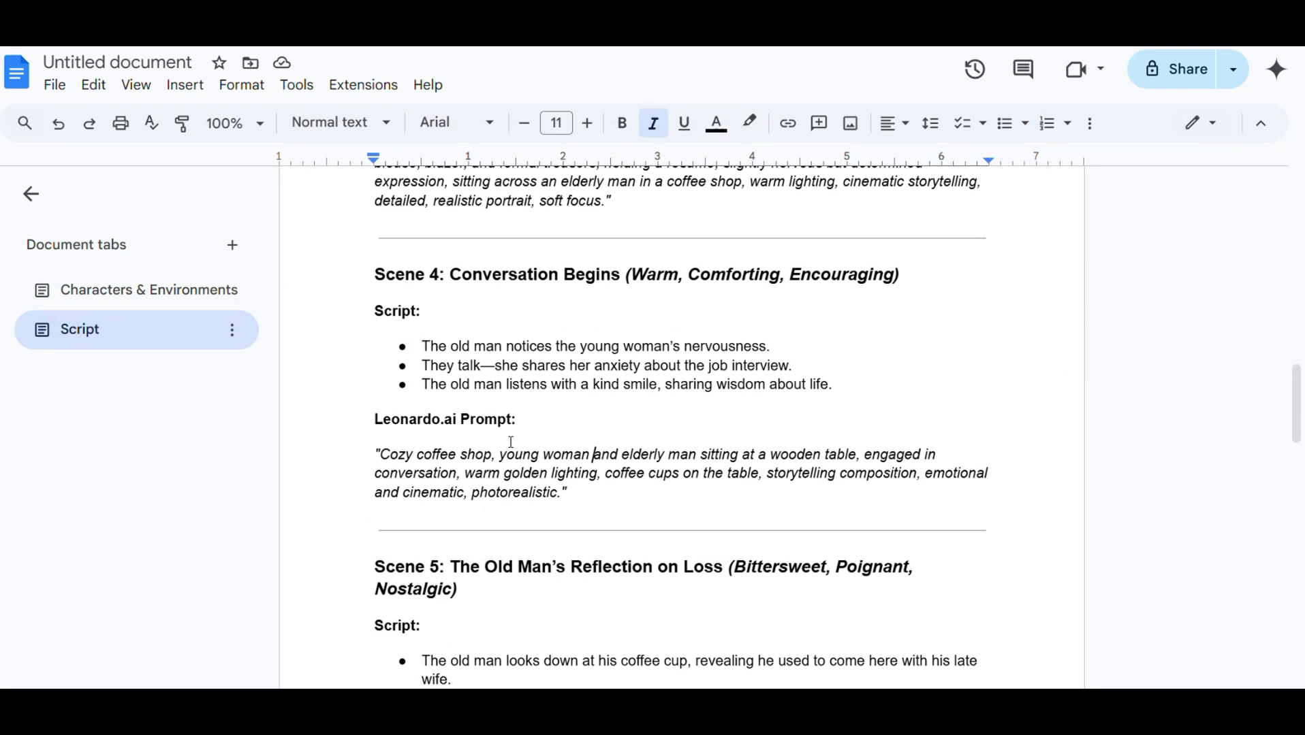
pyautogui.moveTo(498, 455); pyautogui.dragTo(589, 463)
pyautogui.hotkey('ctrl', 'v')
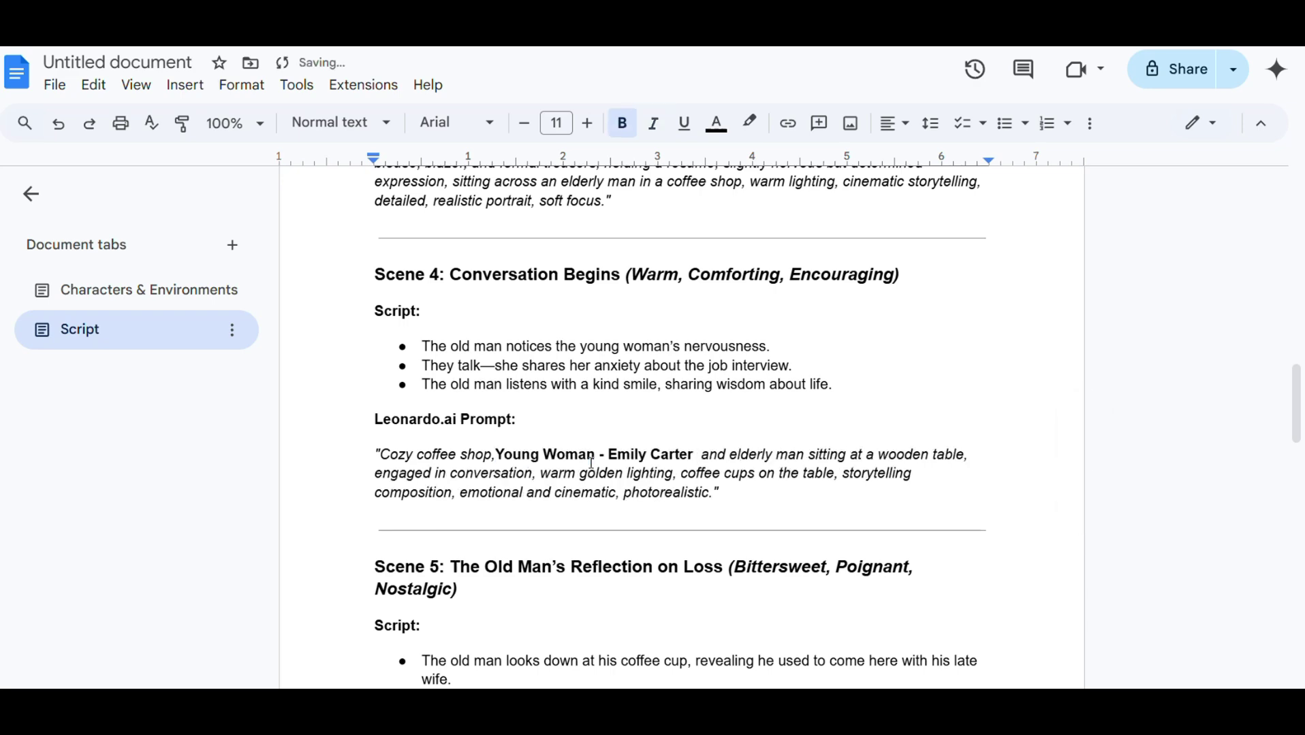
# Copy the young woman's description, from '20s' through 'trousers', in Characters & Environments
pyautogui.click(133, 289)
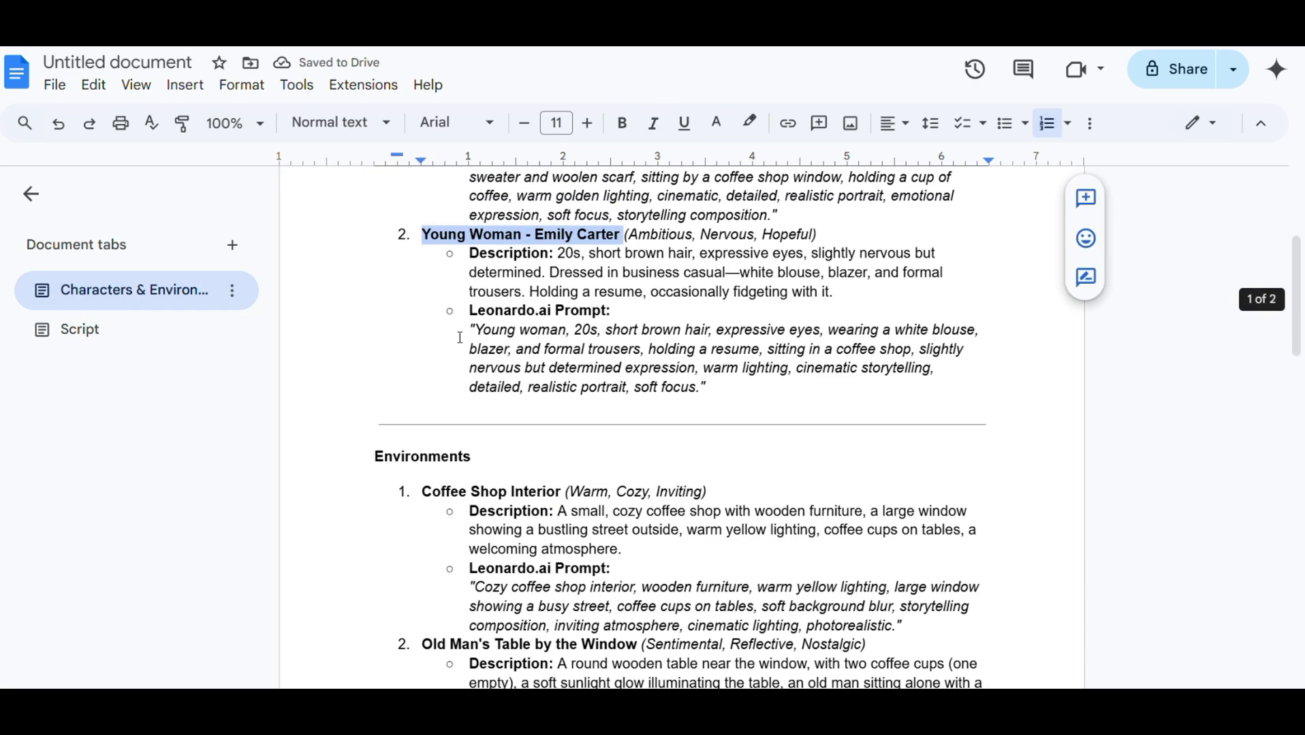
pyautogui.moveTo(558, 253); pyautogui.dragTo(514, 294)
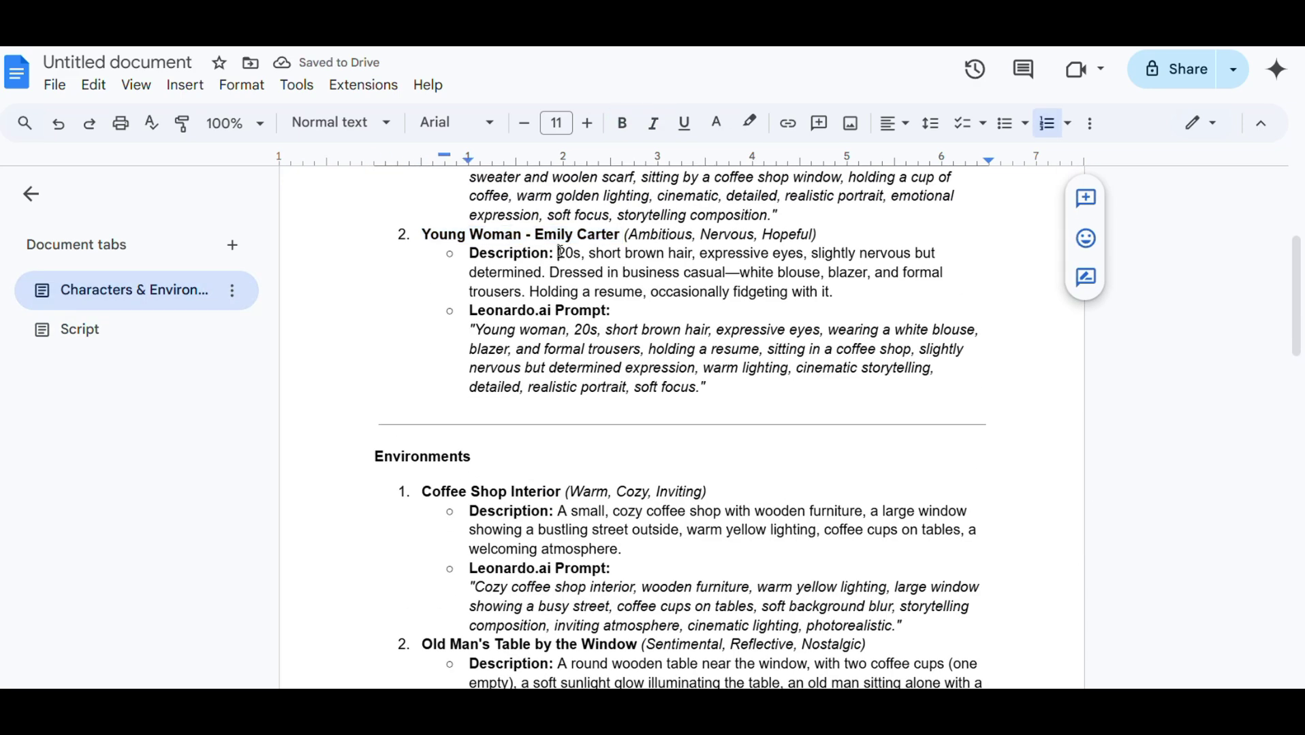
pyautogui.rightClick(522, 295)
pyautogui.click(511, 256)
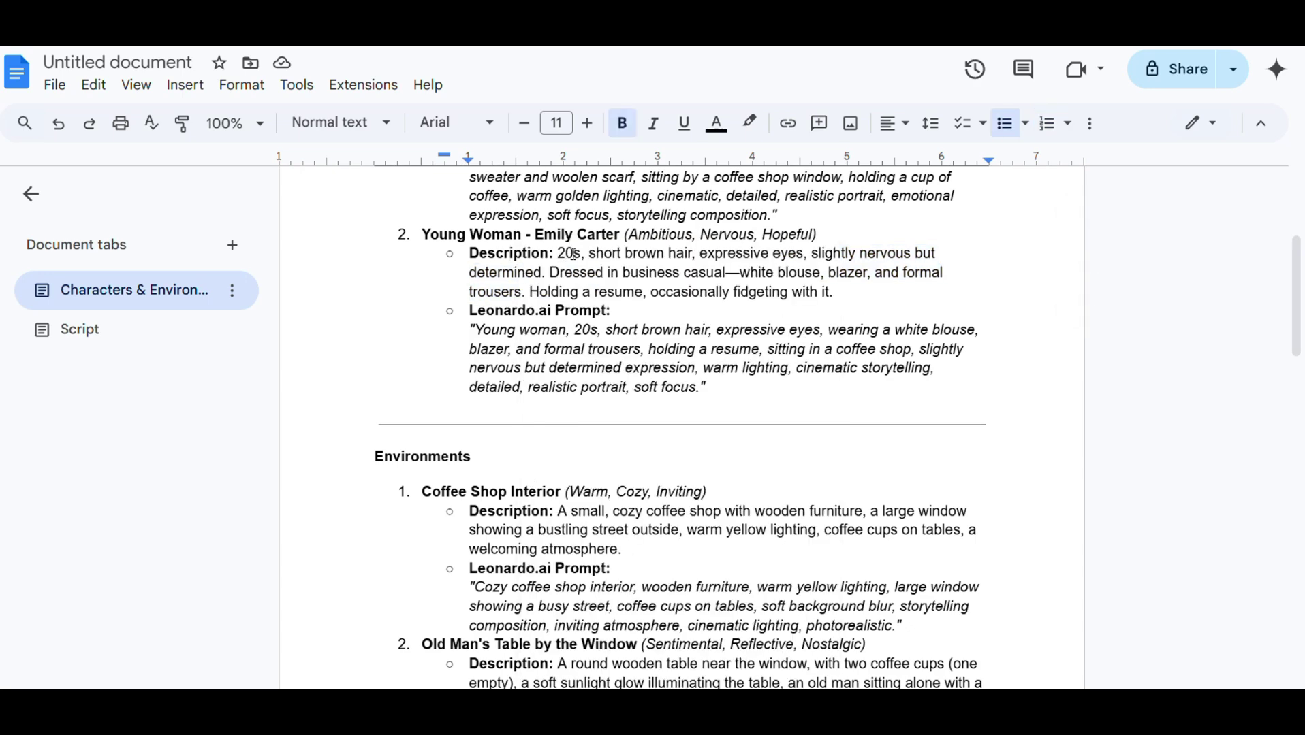
pyautogui.moveTo(557, 254); pyautogui.dragTo(495, 291)
pyautogui.rightClick(496, 282)
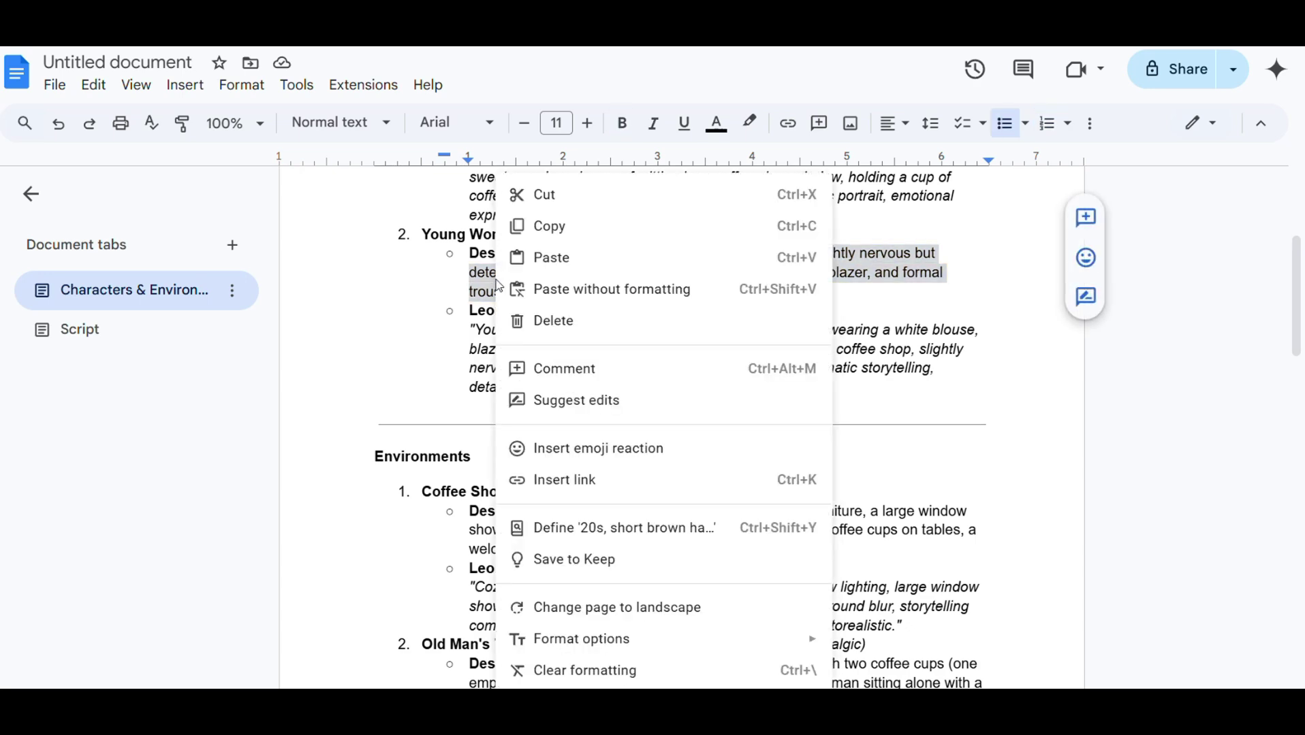
pyautogui.click(551, 236)
# Paste her description in parentheses after Emily Carter in Scene 4 and bold it
pyautogui.click(170, 329)
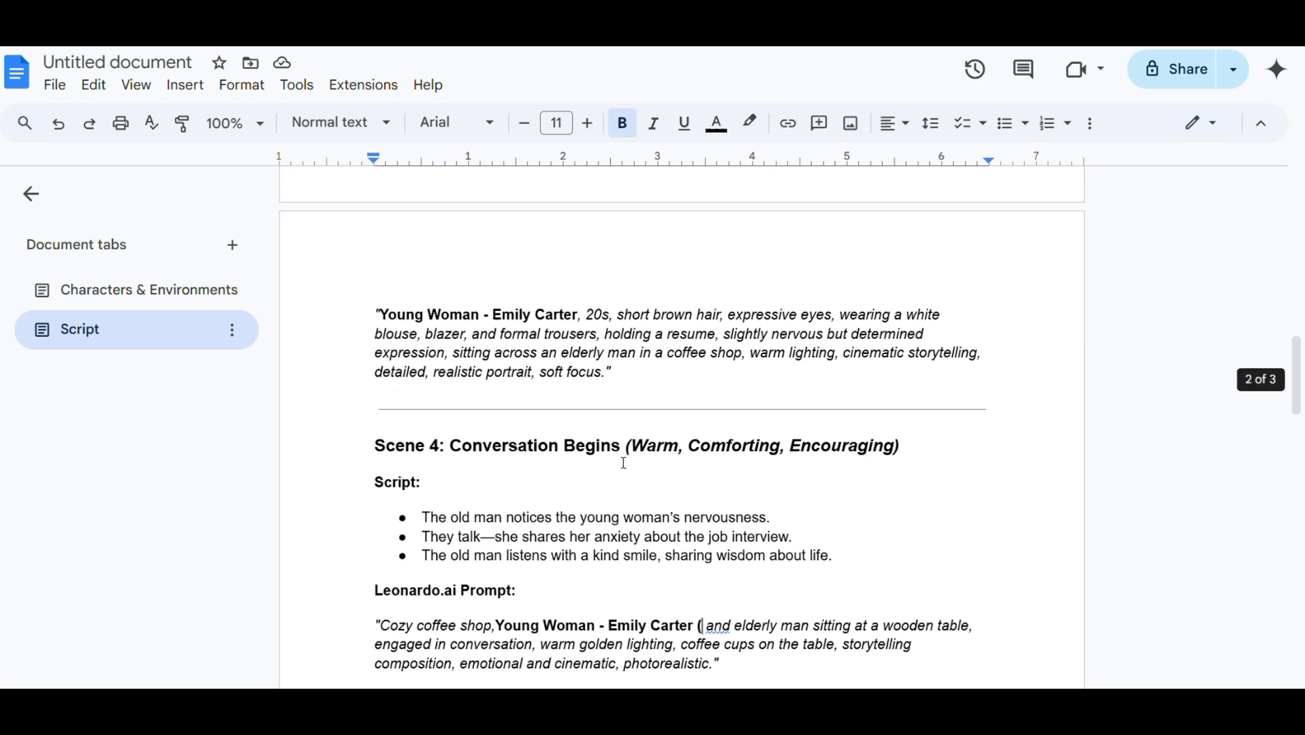
pyautogui.hotkey('ctrl', 'v')
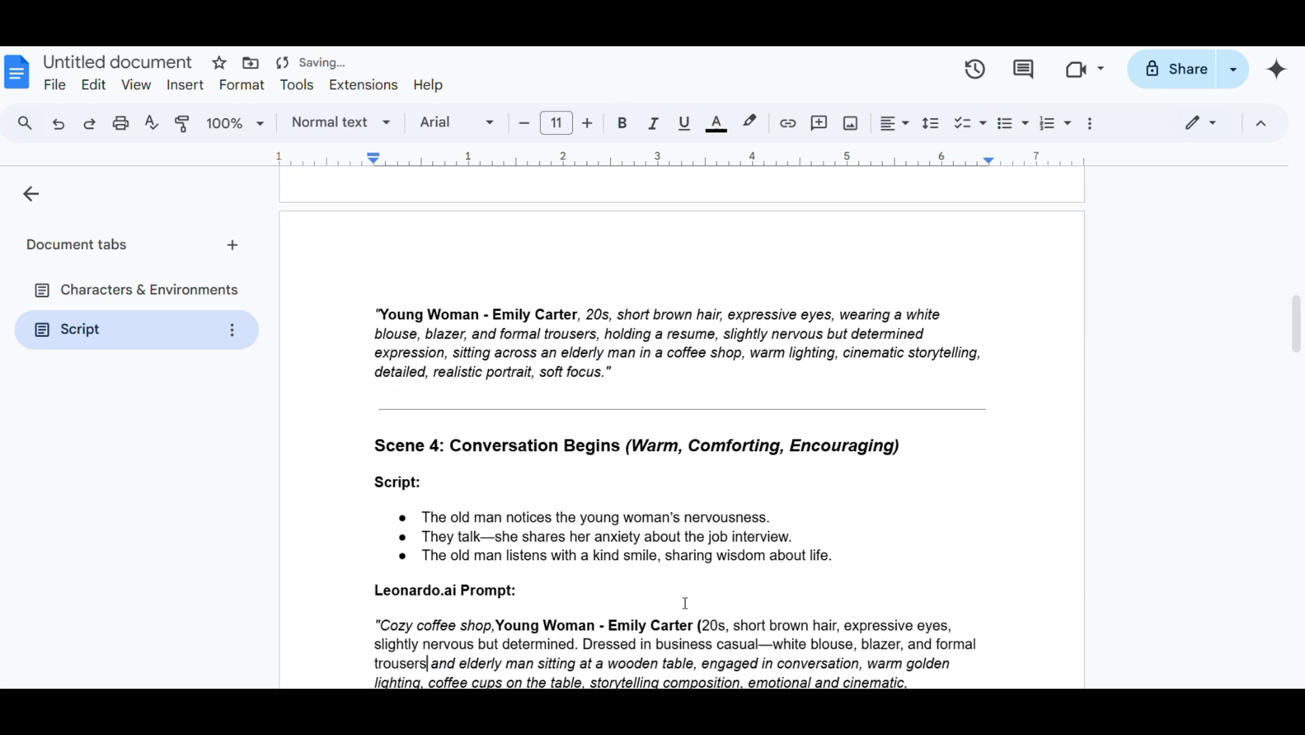
pyautogui.write(')')
pyautogui.scroll(-3, 685, 603)
pyautogui.moveTo(699, 424); pyautogui.dragTo(434, 466)
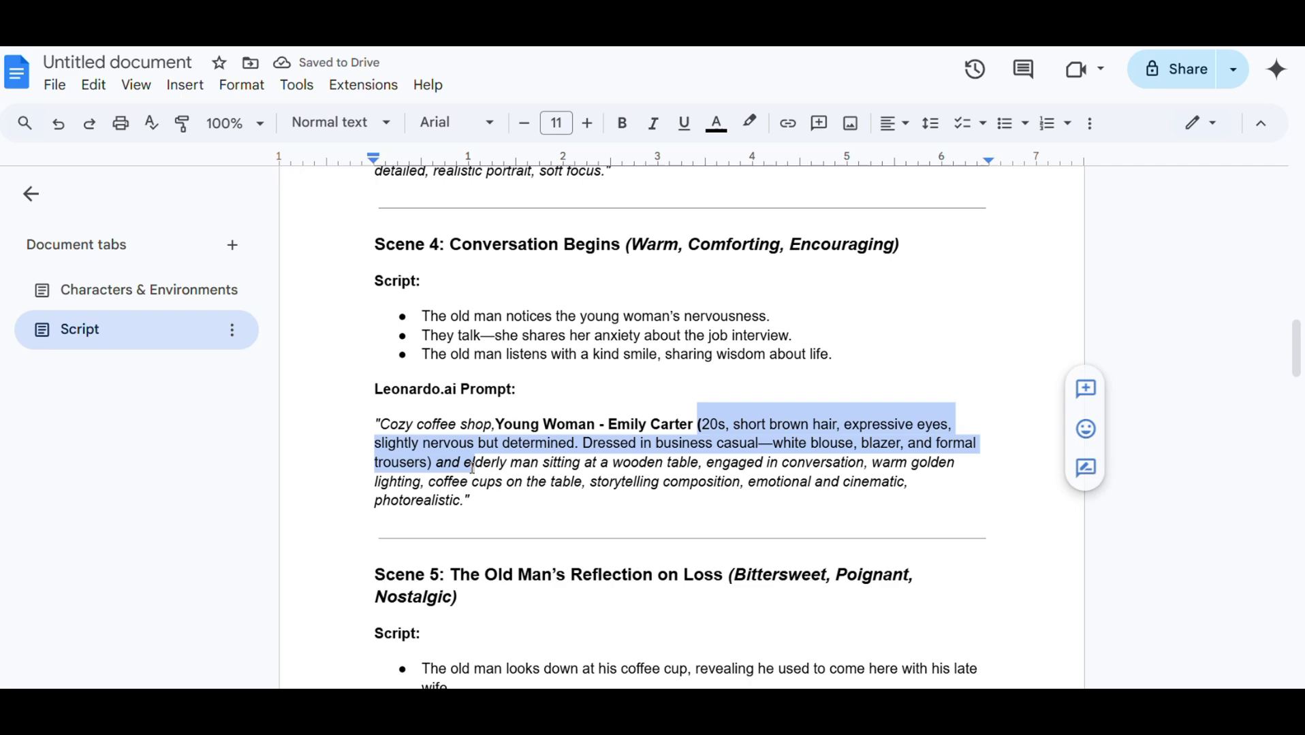
pyautogui.hotkey('ctrl', 'b')
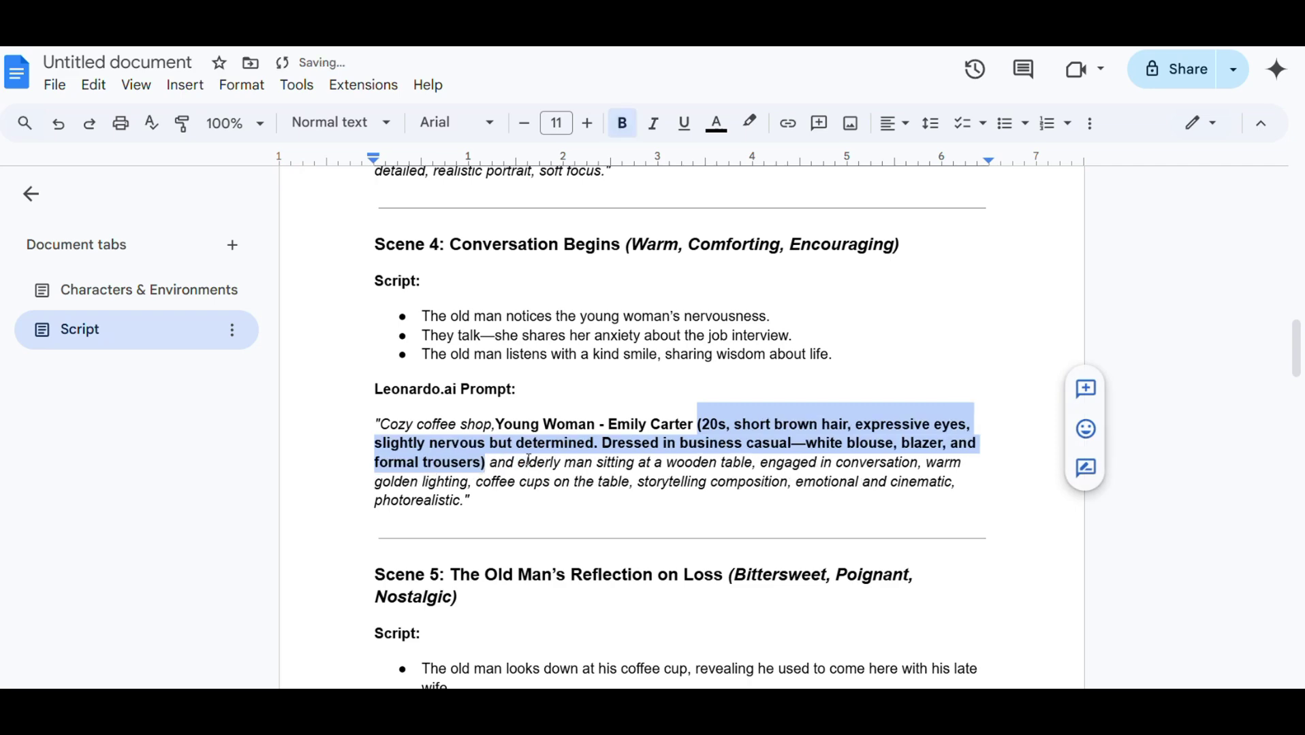
pyautogui.click(526, 461)
pyautogui.click(139, 289)
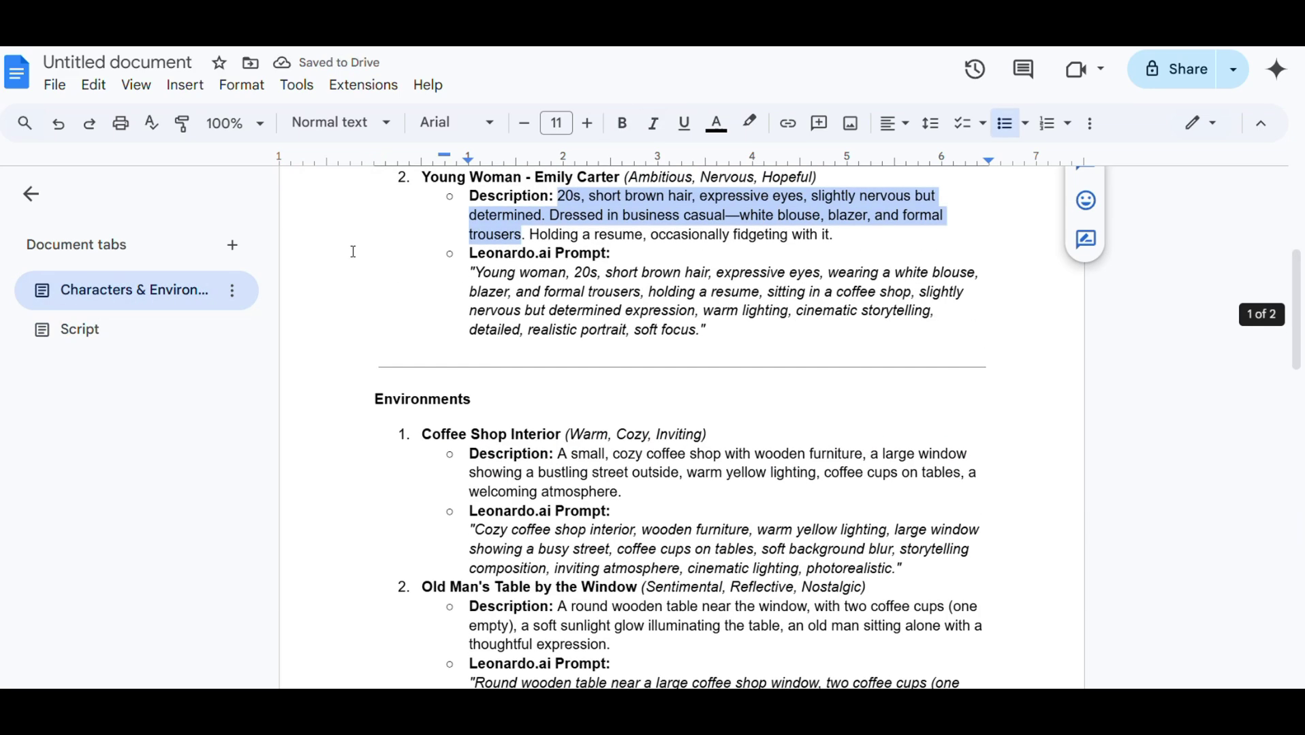
pyautogui.scroll(4, 533, 227)
pyautogui.scroll(1, 533, 227)
# Replace 'elderly man' in the Scene 4 prompt with 'Old Man - Arthur Whitmore'
pyautogui.moveTo(421, 335); pyautogui.dragTo(607, 334)
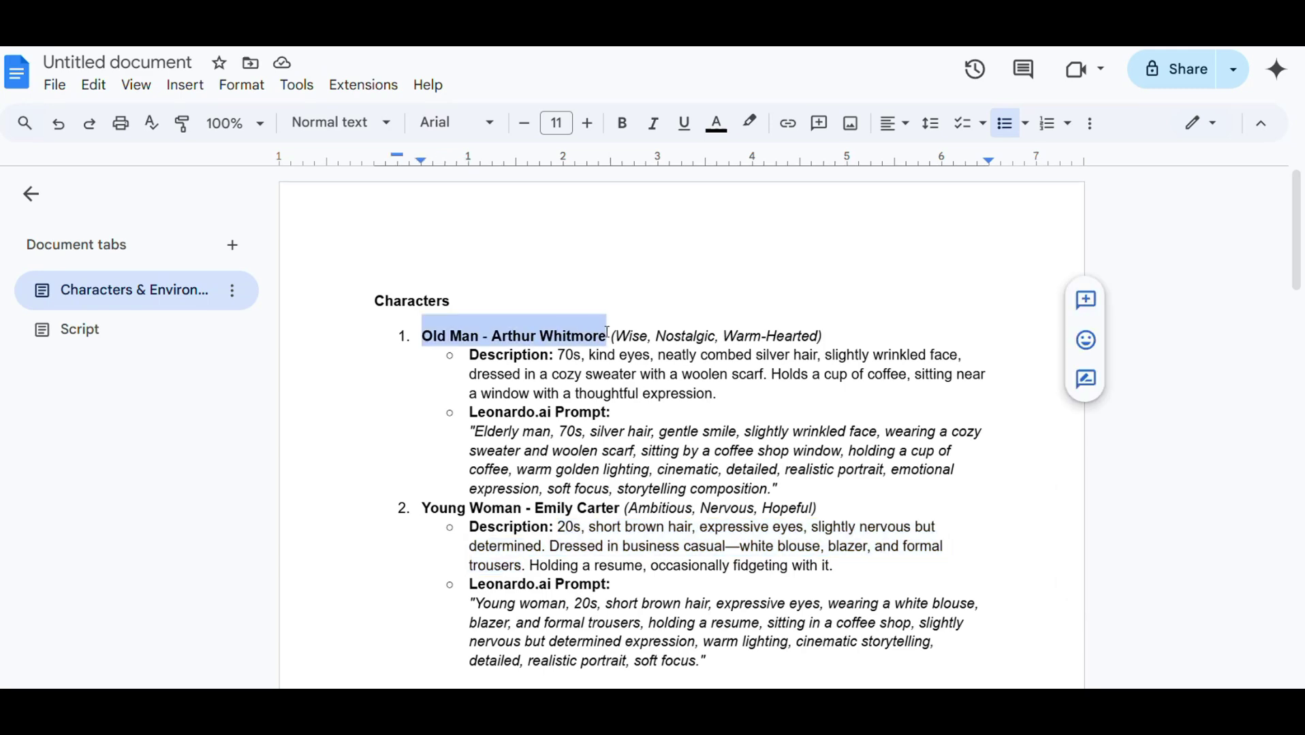
pyautogui.click(95, 337)
pyautogui.moveTo(517, 360); pyautogui.dragTo(594, 360)
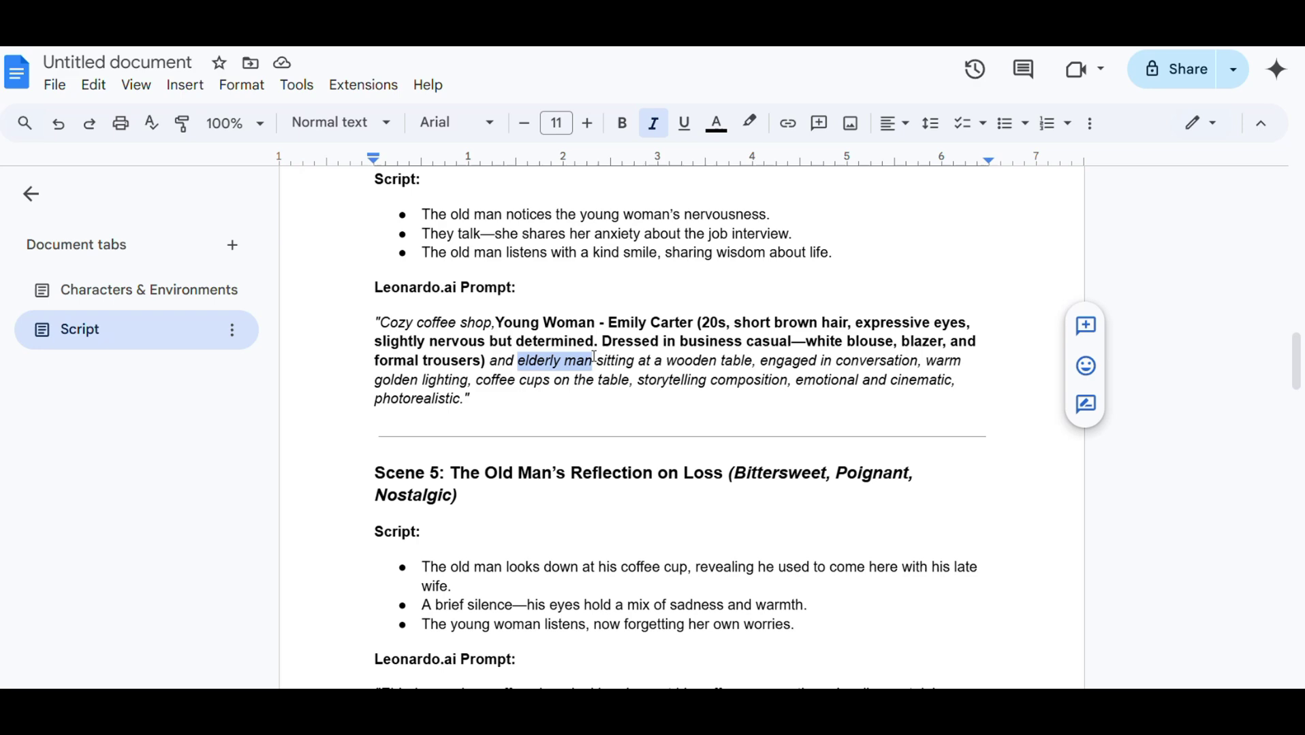
pyautogui.hotkey('ctrl', 'v')
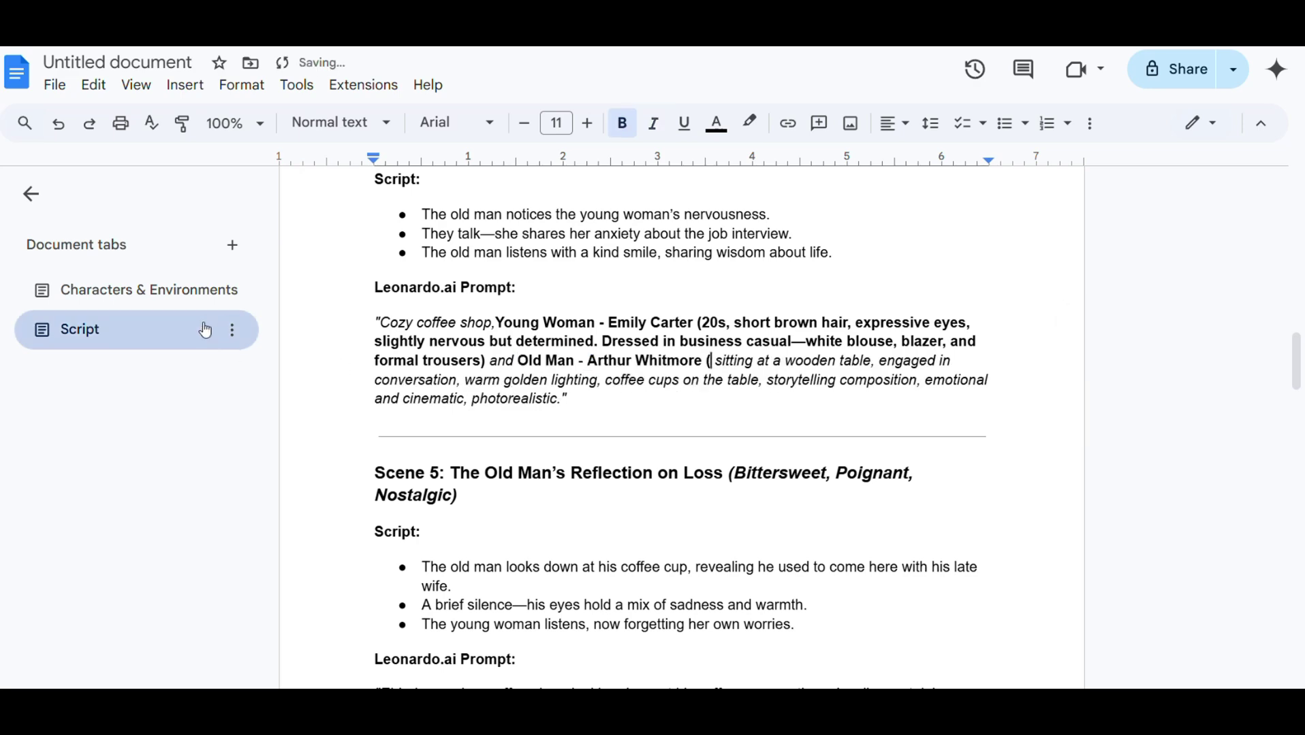
# Copy the old man's appearance description from the Characters & Environments tab
pyautogui.click(189, 293)
pyautogui.moveTo(557, 254); pyautogui.dragTo(768, 273)
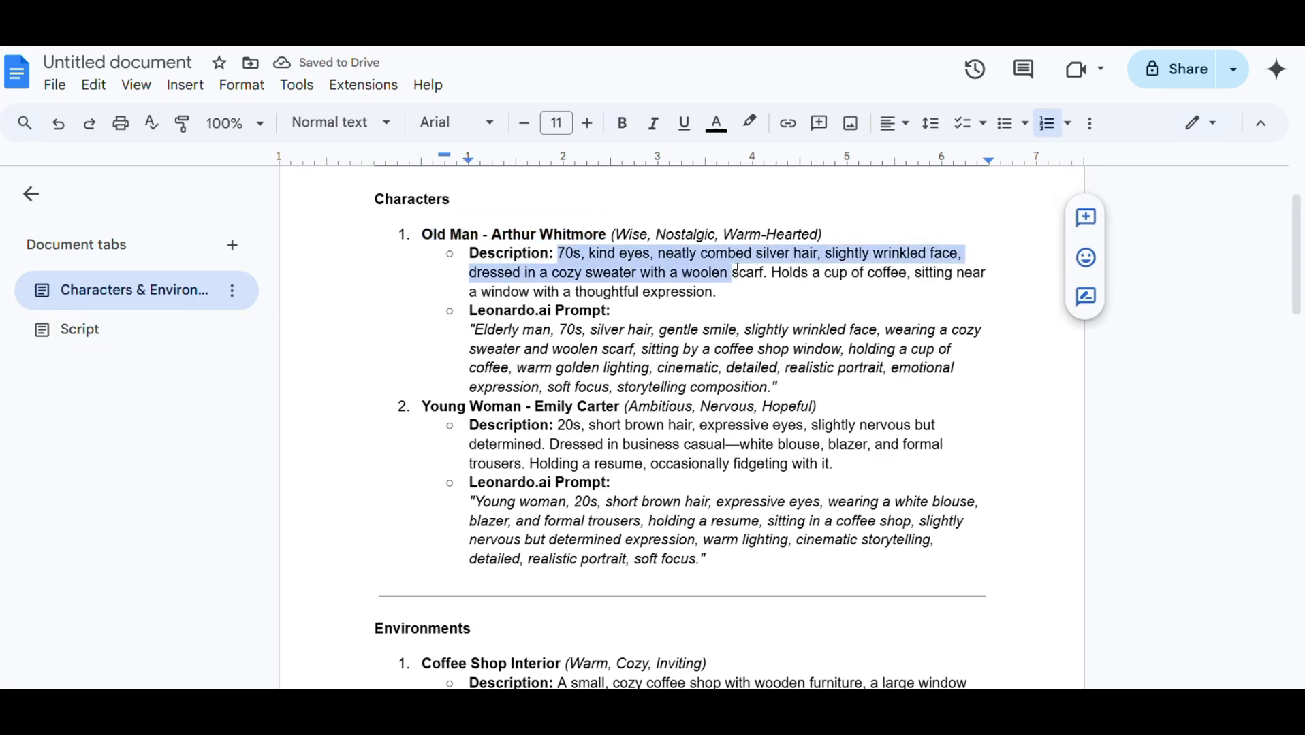
pyautogui.rightClick(770, 271)
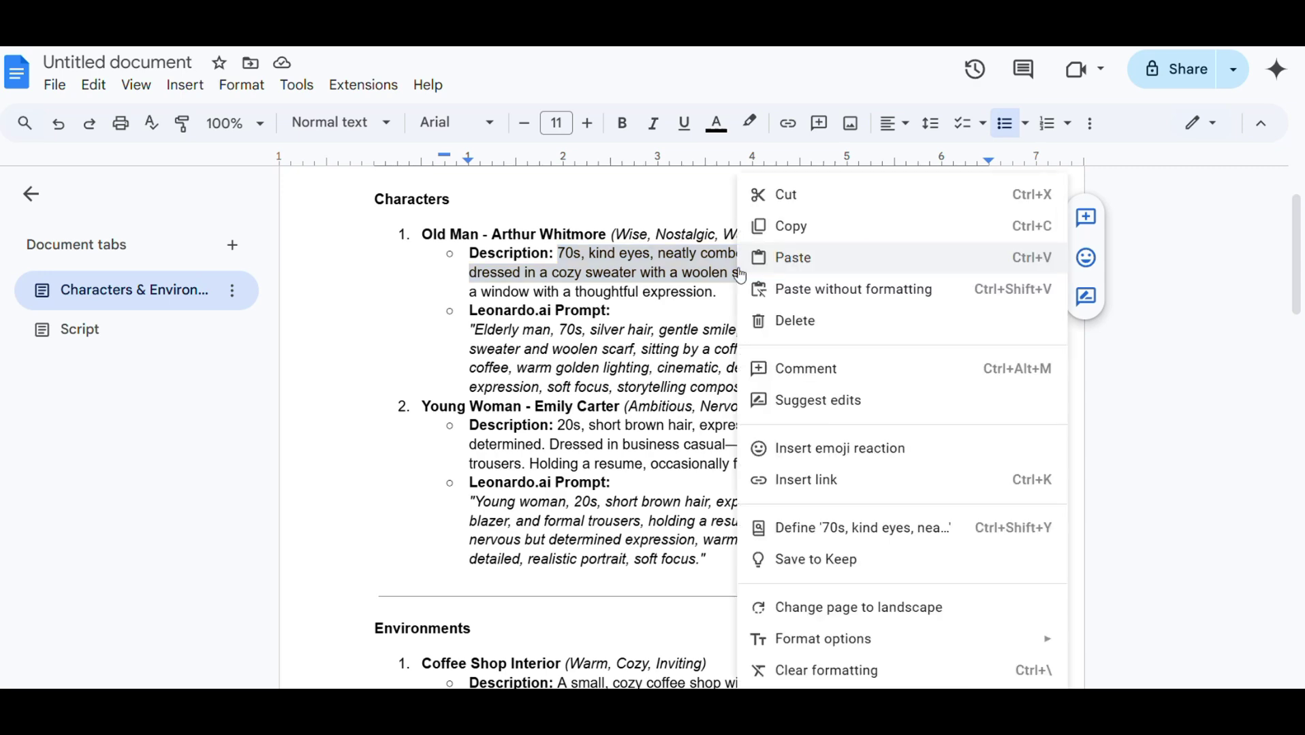
pyautogui.click(644, 249)
pyautogui.moveTo(560, 253); pyautogui.dragTo(765, 271)
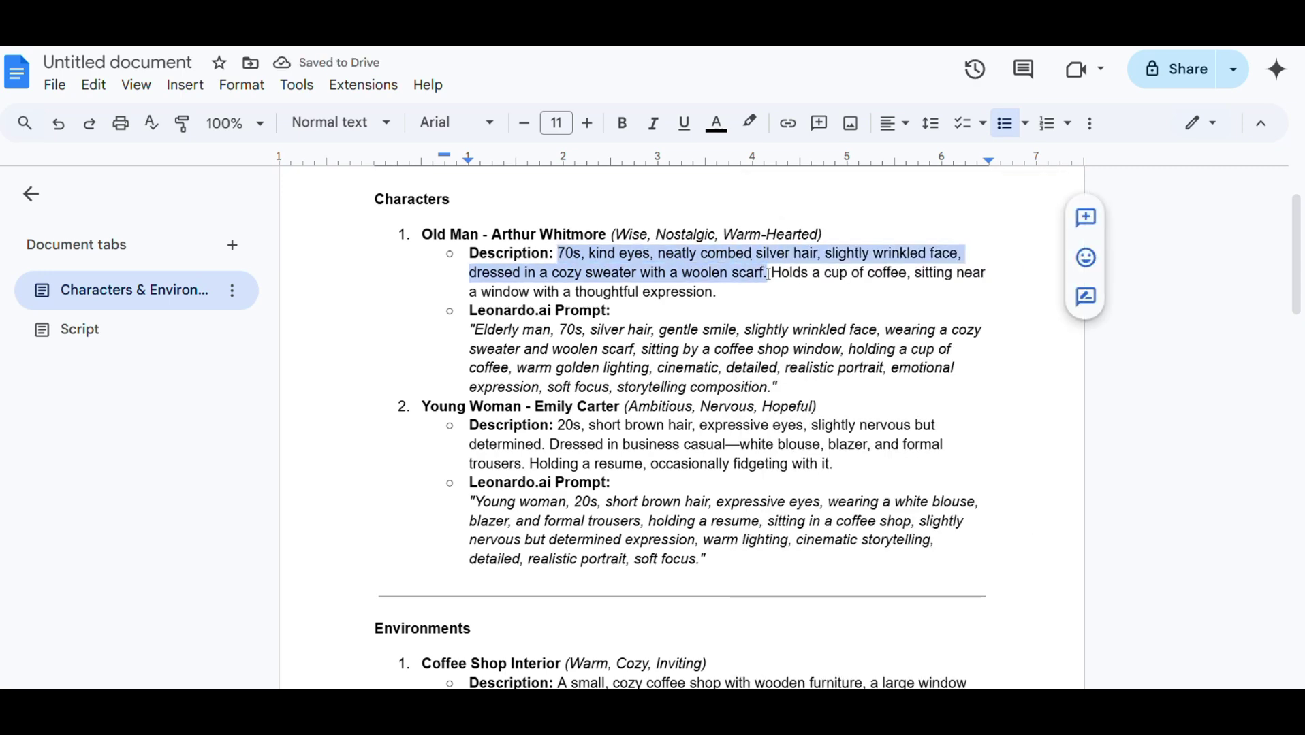
pyautogui.rightClick(670, 262)
pyautogui.click(707, 225)
# Insert the old man's description after his name in the Scene 4 prompt
pyautogui.click(96, 329)
pyautogui.scroll(-3, 670, 447)
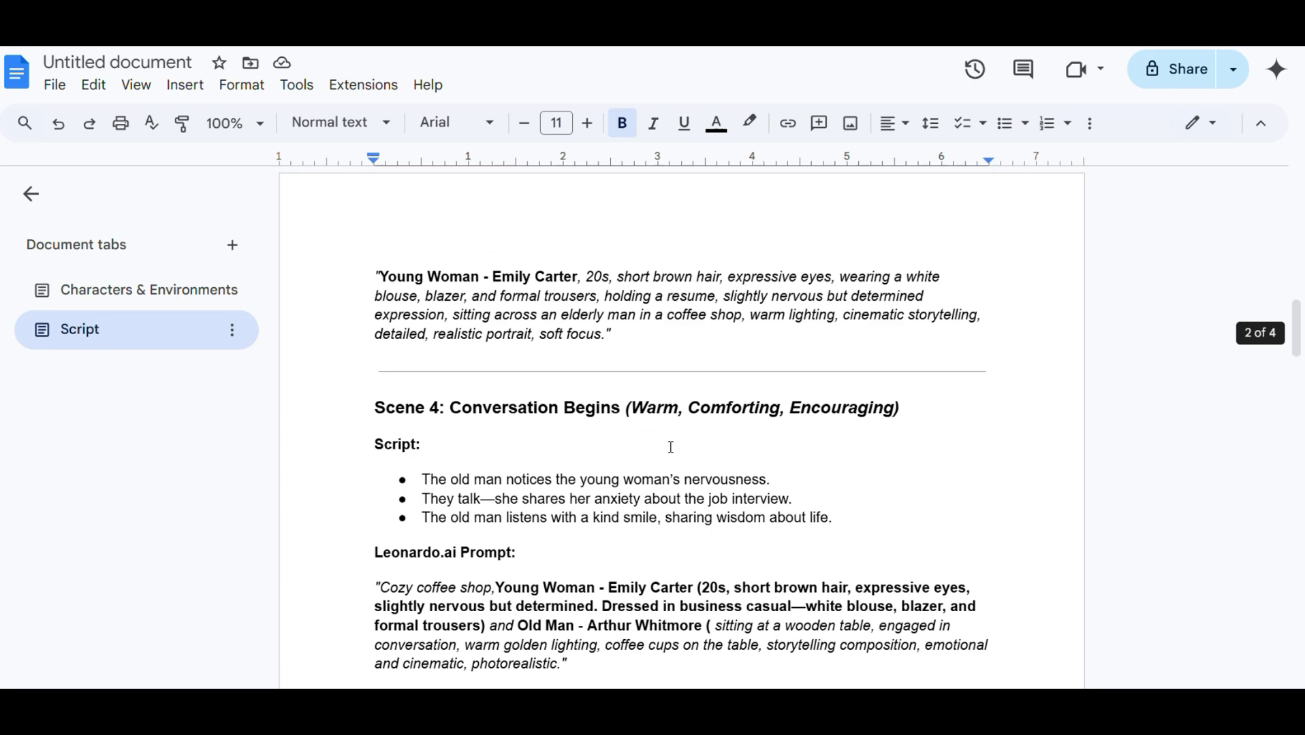
pyautogui.scroll(-1, 671, 447)
pyautogui.scroll(-2, 695, 428)
pyautogui.click(709, 415)
pyautogui.hotkey('ctrl', 'v')
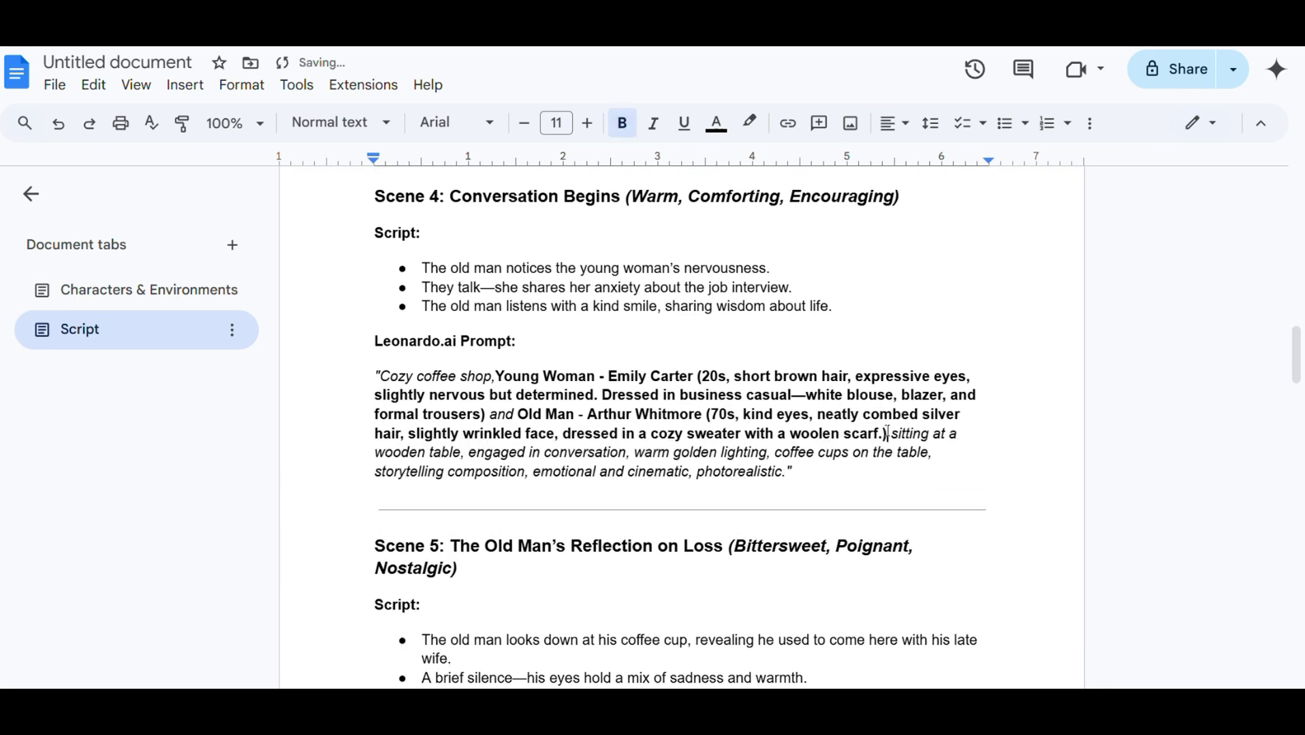
pyautogui.moveTo(795, 484); pyautogui.dragTo(747, 453)
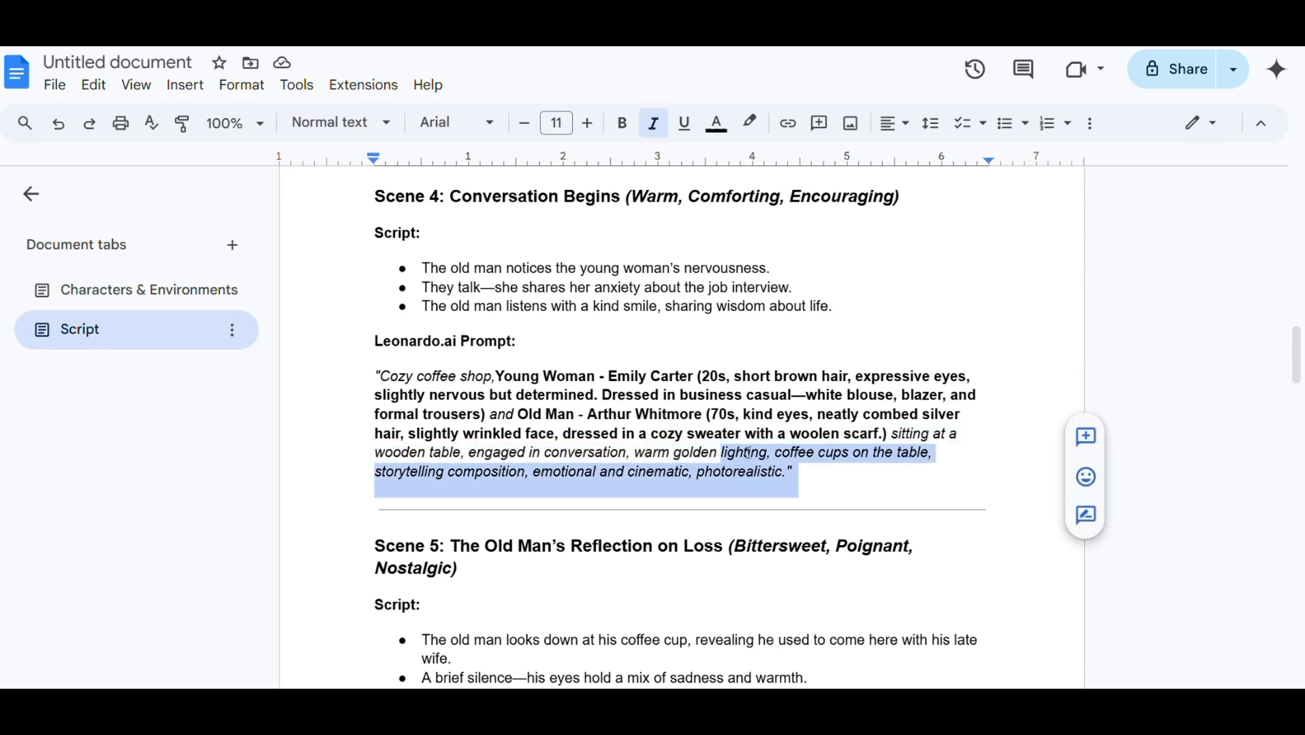
# Replace the elderly man mentions in Scenes 5, 6 and 7 with the old man's description
pyautogui.scroll(-3, 747, 453)
pyautogui.scroll(-2, 747, 453)
pyautogui.scroll(3, 461, 391)
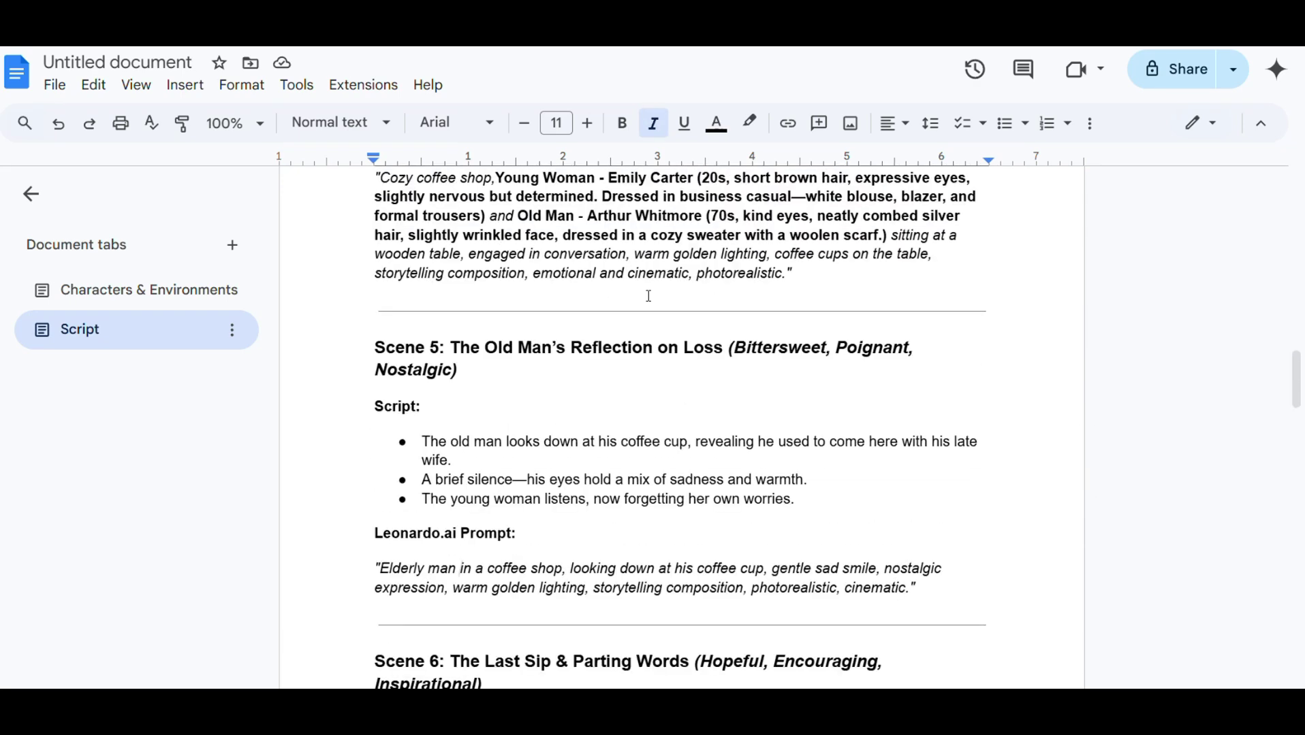
pyautogui.moveTo(517, 230); pyautogui.dragTo(891, 249)
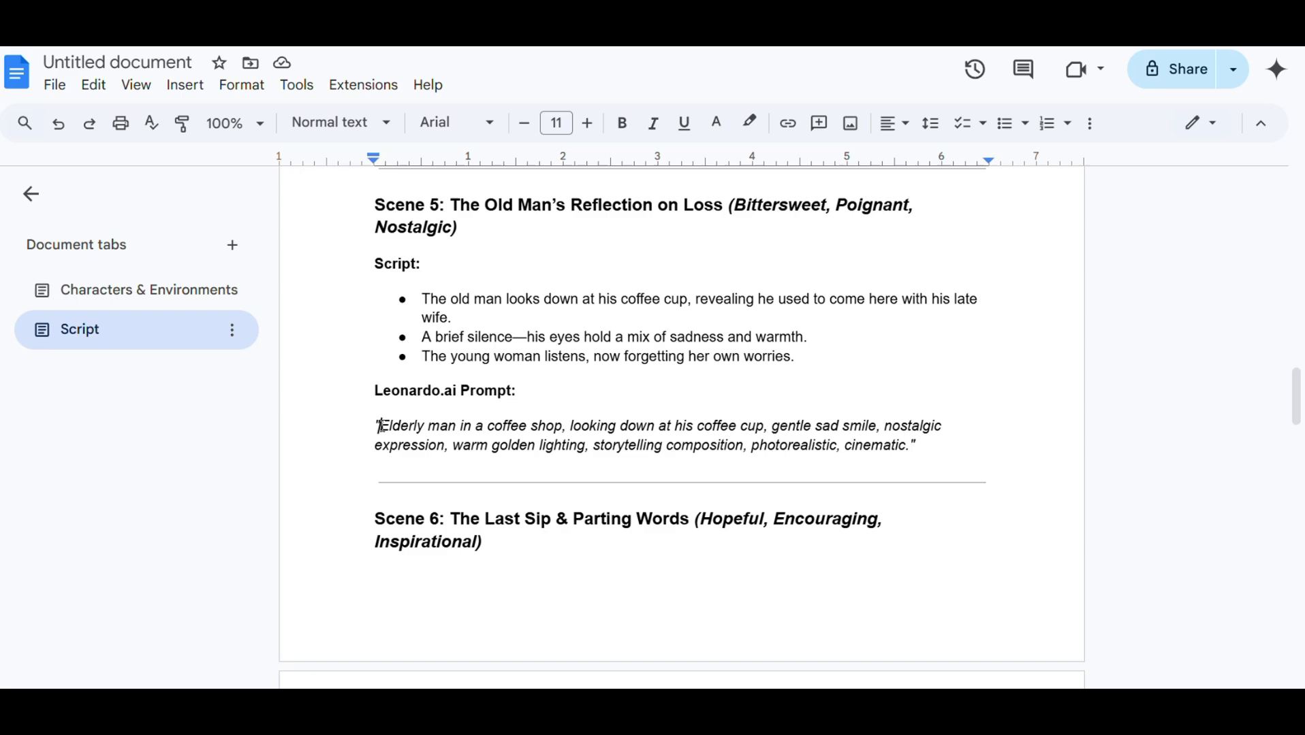
pyautogui.moveTo(380, 426); pyautogui.dragTo(458, 426)
pyautogui.hotkey('ctrl', 'v')
pyautogui.scroll(-3, 544, 477)
pyautogui.moveTo(496, 495); pyautogui.dragTo(568, 489)
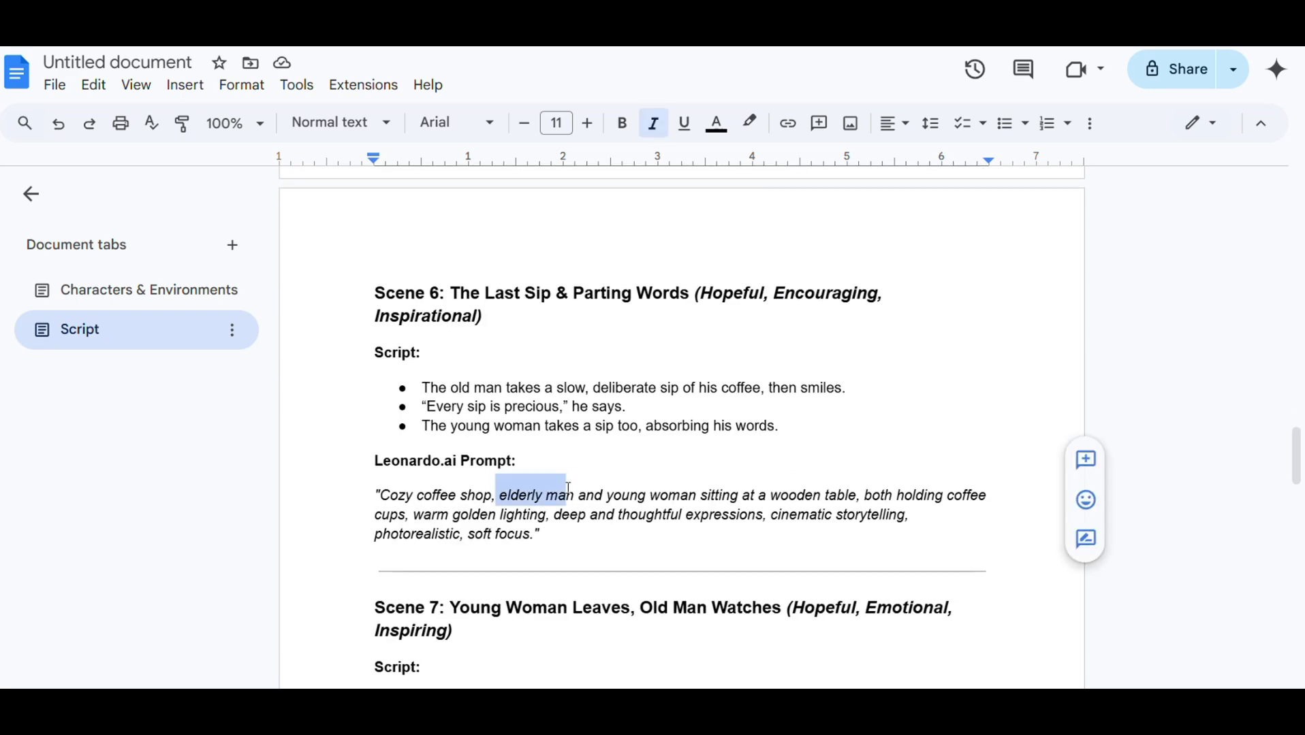
pyautogui.hotkey('ctrl', 'v')
pyautogui.scroll(-5, 792, 538)
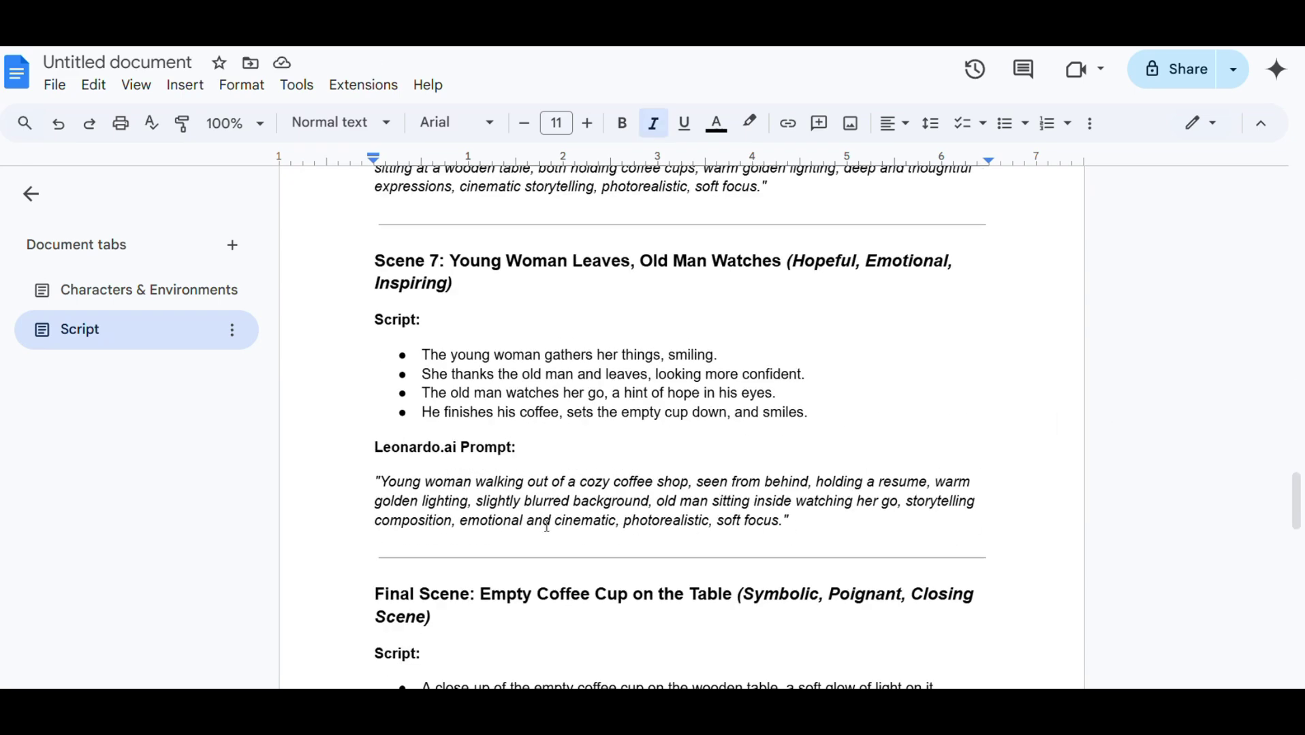
pyautogui.moveTo(658, 502); pyautogui.dragTo(708, 502)
pyautogui.hotkey('ctrl', 'v')
# Replace the young woman mentions in Scenes 6 and 7 with her description
pyautogui.scroll(-4, 708, 501)
pyautogui.scroll(-5, 708, 501)
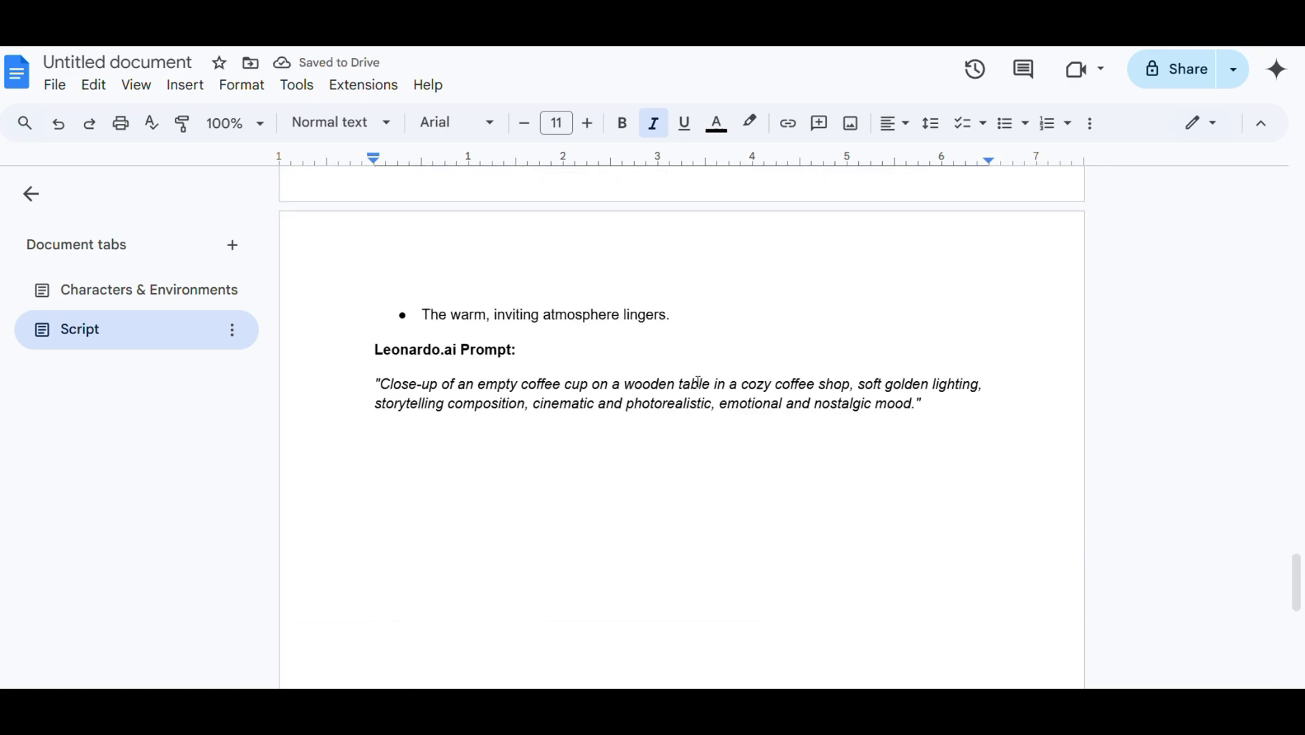
pyautogui.scroll(10, 388, 410)
pyautogui.scroll(10, 442, 443)
pyautogui.scroll(1, 490, 470)
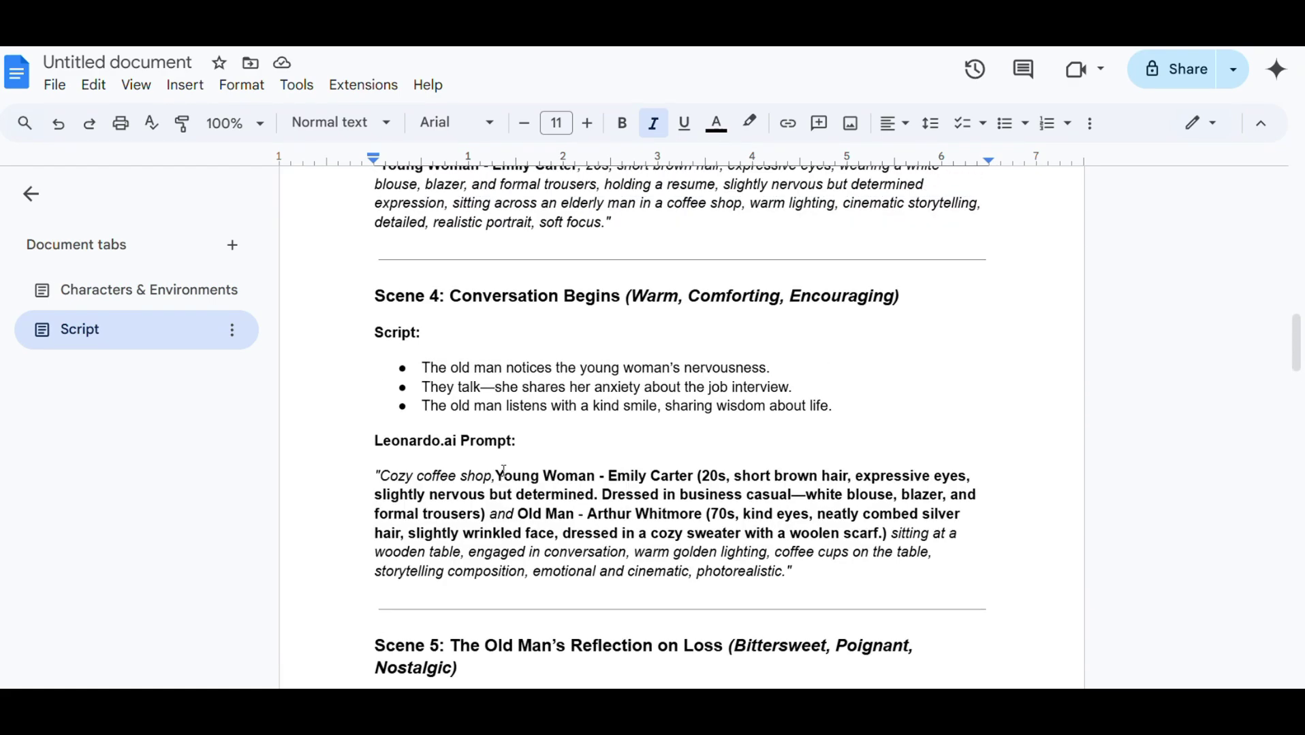
pyautogui.moveTo(495, 475); pyautogui.dragTo(488, 516)
pyautogui.scroll(-7, 488, 516)
pyautogui.scroll(-6, 488, 516)
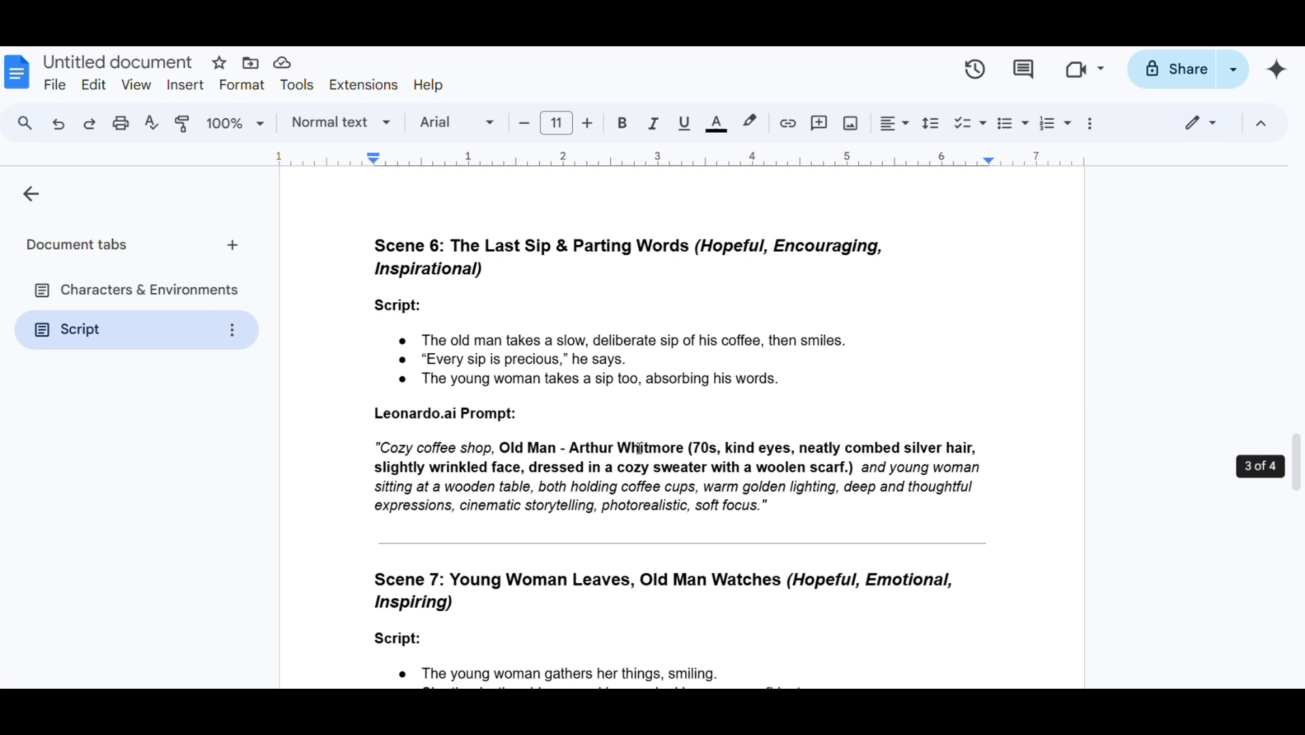
pyautogui.moveTo(892, 469); pyautogui.dragTo(980, 469)
pyautogui.hotkey('ctrl', 'v')
pyautogui.scroll(-5, 885, 477)
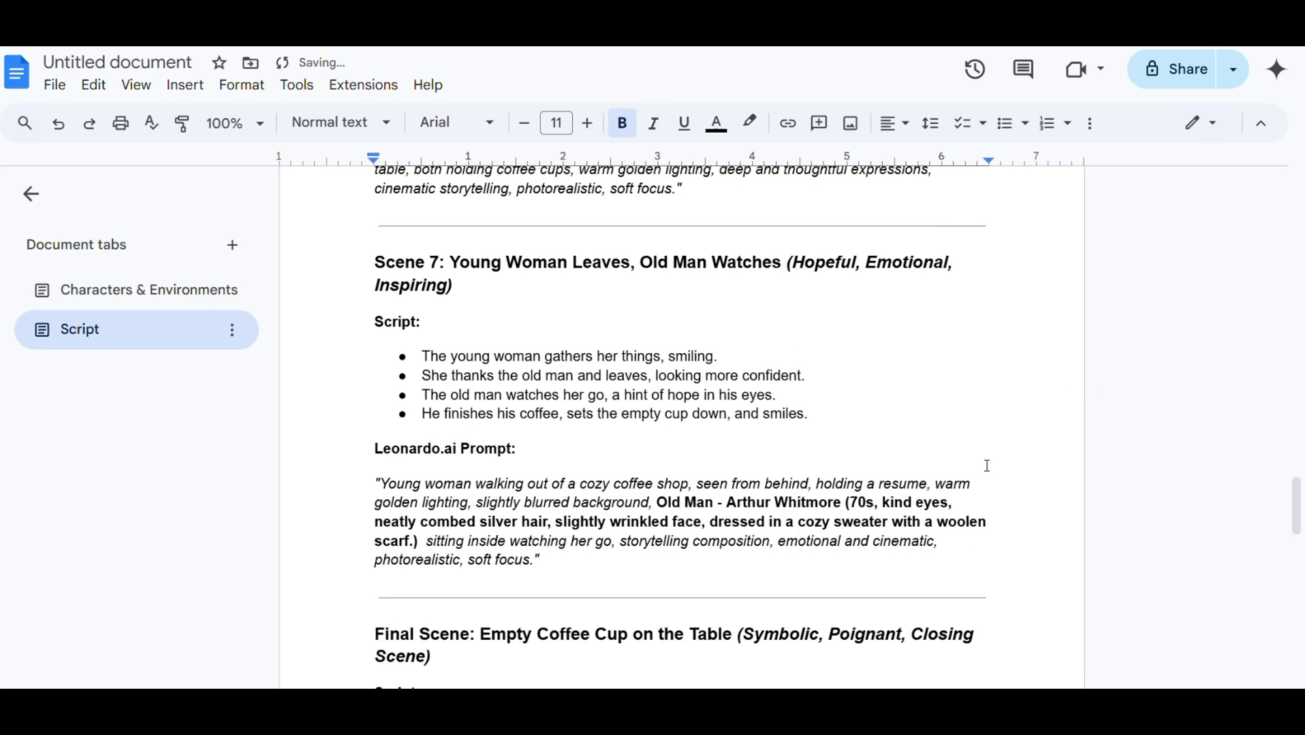
pyautogui.moveTo(382, 455); pyautogui.dragTo(471, 457)
pyautogui.hotkey('ctrl', 'v')
# Review the coffee shop interior description, then select 'atmosphere' in a scene prompt
pyautogui.scroll(-1, 699, 413)
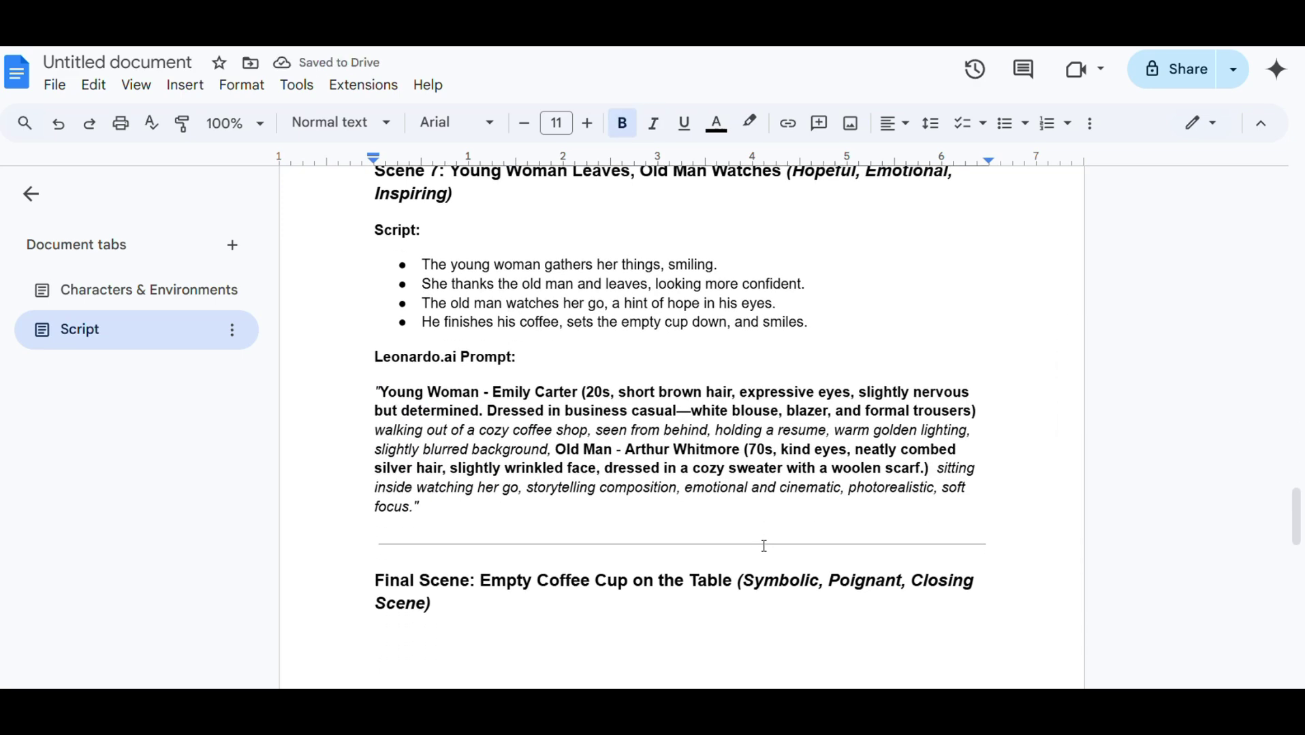
pyautogui.scroll(-5, 699, 412)
pyautogui.scroll(-3, 964, 451)
pyautogui.scroll(10, 964, 452)
pyautogui.scroll(20, 965, 452)
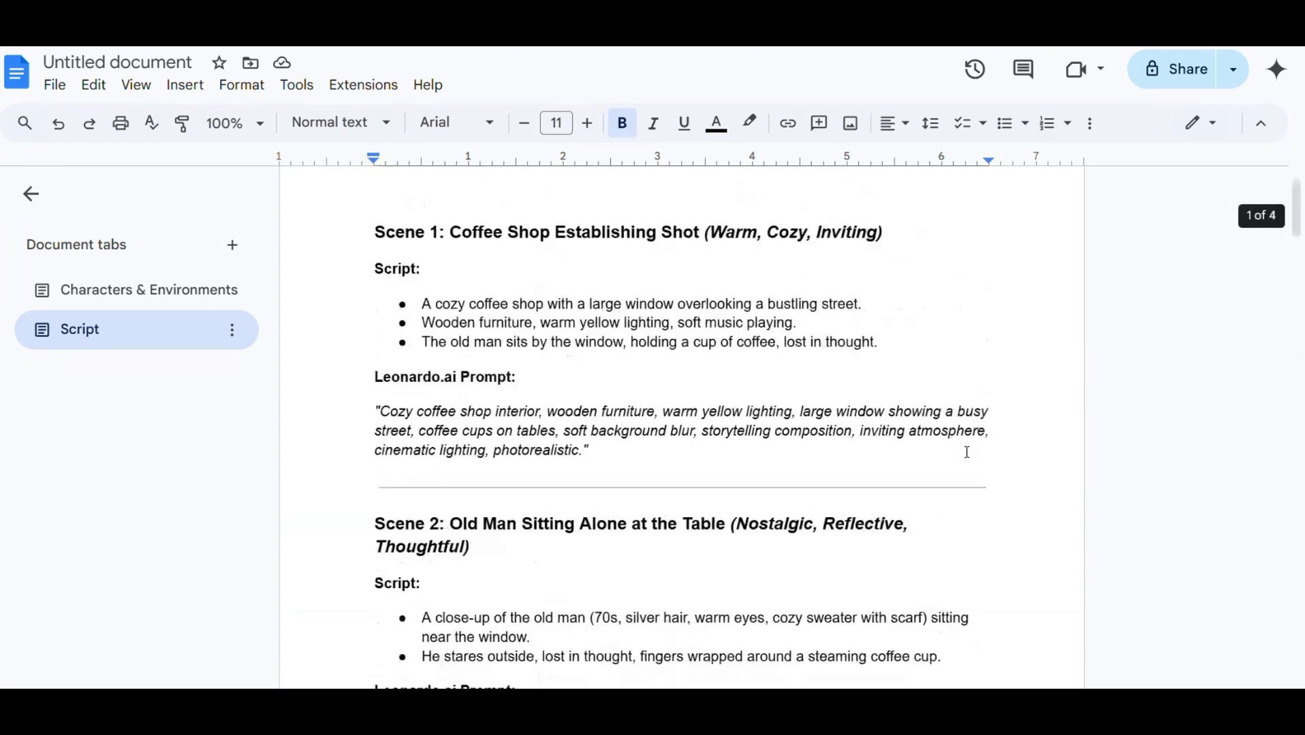
pyautogui.scroll(-2, 964, 451)
pyautogui.click(109, 289)
pyautogui.scroll(-1, 613, 409)
pyautogui.moveTo(557, 357)
pyautogui.mouseDown()
pyautogui.moveTo(621, 396)
pyautogui.moveTo(806, 409)
pyautogui.mouseUp()
pyautogui.click(594, 448)
pyautogui.scroll(-1, 595, 448)
pyautogui.scroll(-1, 595, 448)
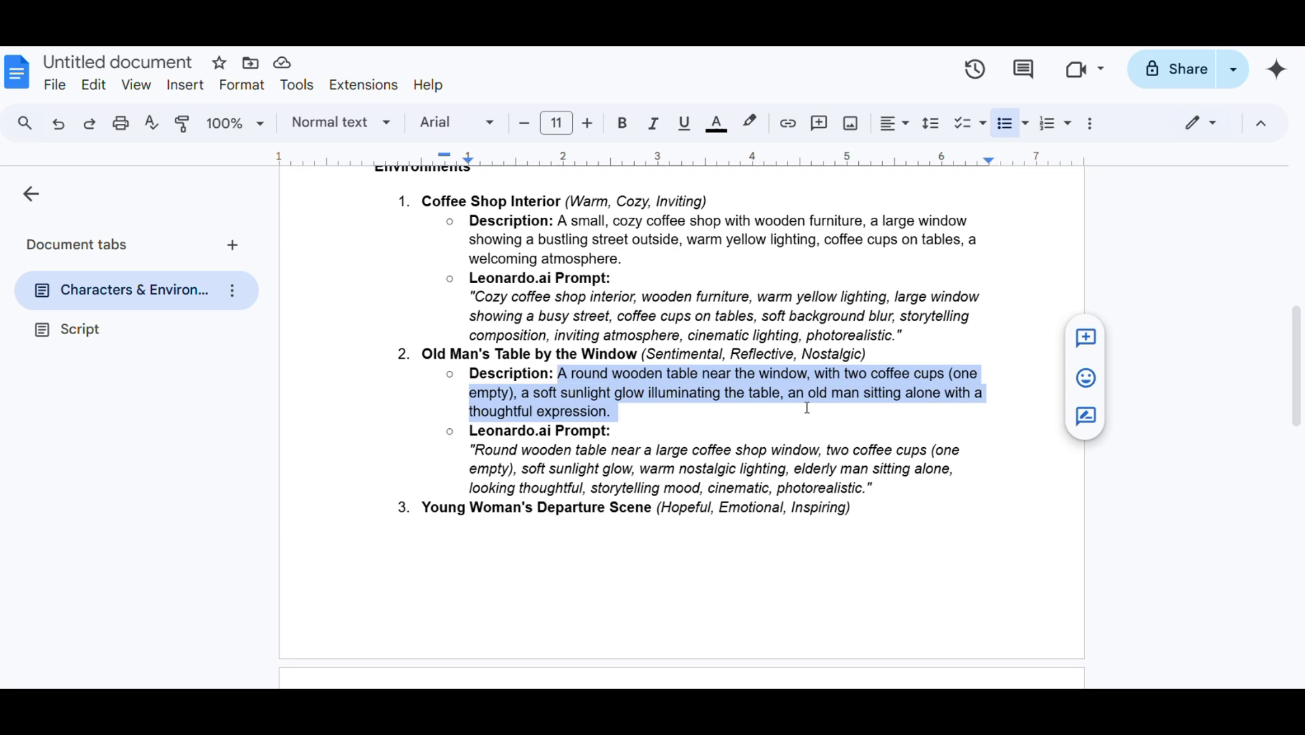
pyautogui.scroll(-1, 806, 409)
pyautogui.scroll(2, 478, 393)
pyautogui.scroll(3, 478, 393)
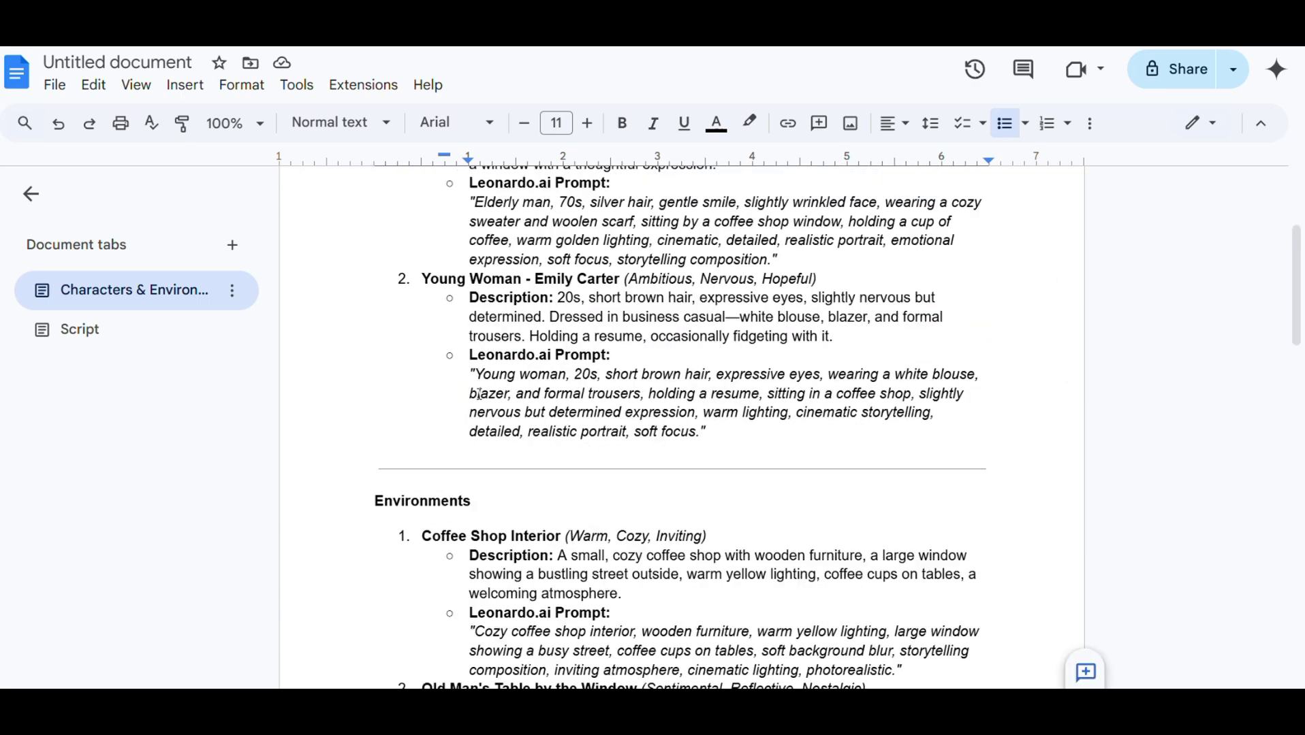
pyautogui.scroll(1, 478, 381)
pyautogui.scroll(-4, 478, 382)
pyautogui.doubleClick(641, 422)
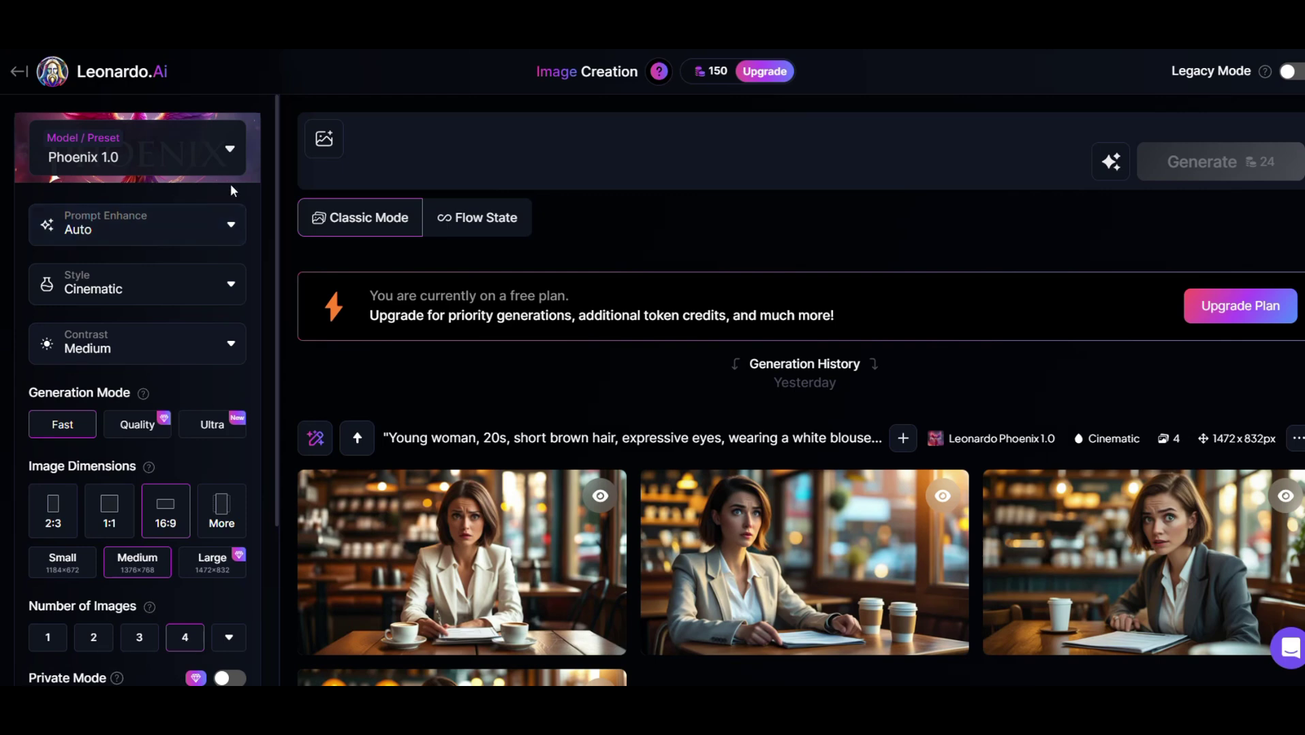
# Keep Phoenix 1.0 as the Leonardo model and reset the style to Cinematic
pyautogui.click(217, 151)
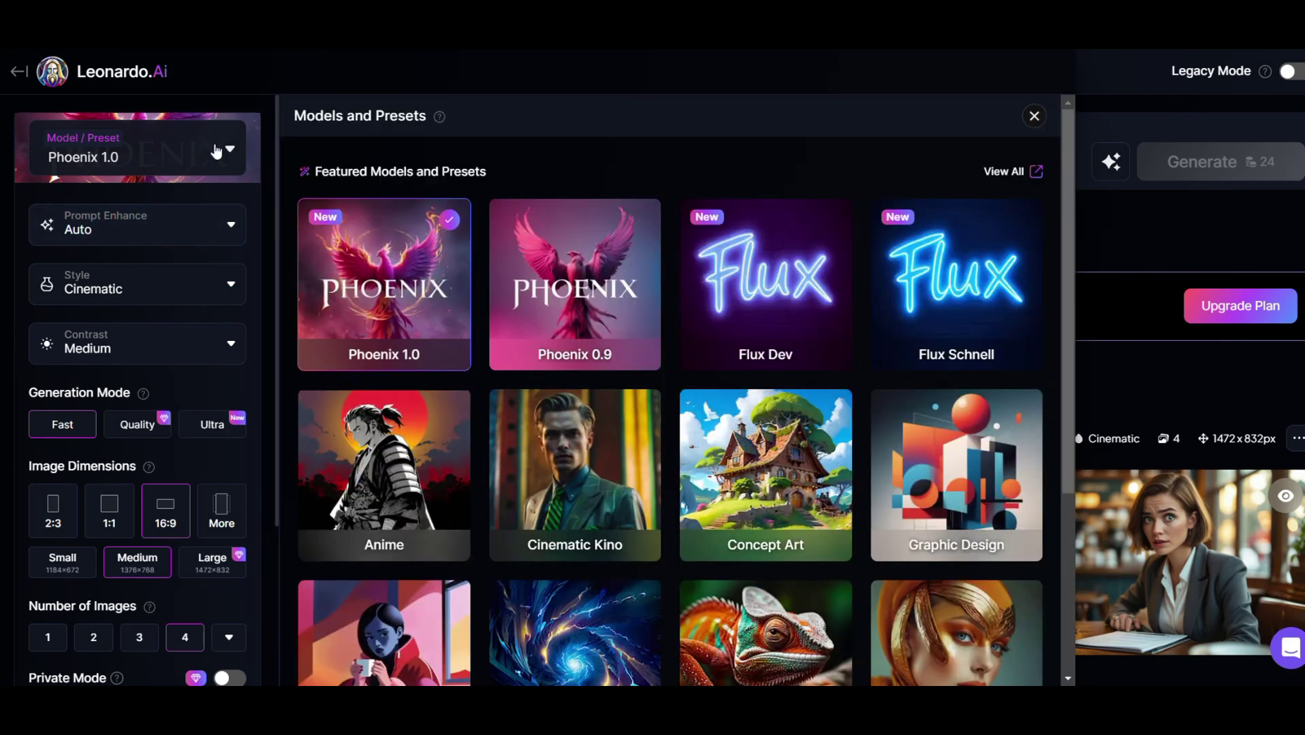
pyautogui.click(418, 274)
pyautogui.click(196, 151)
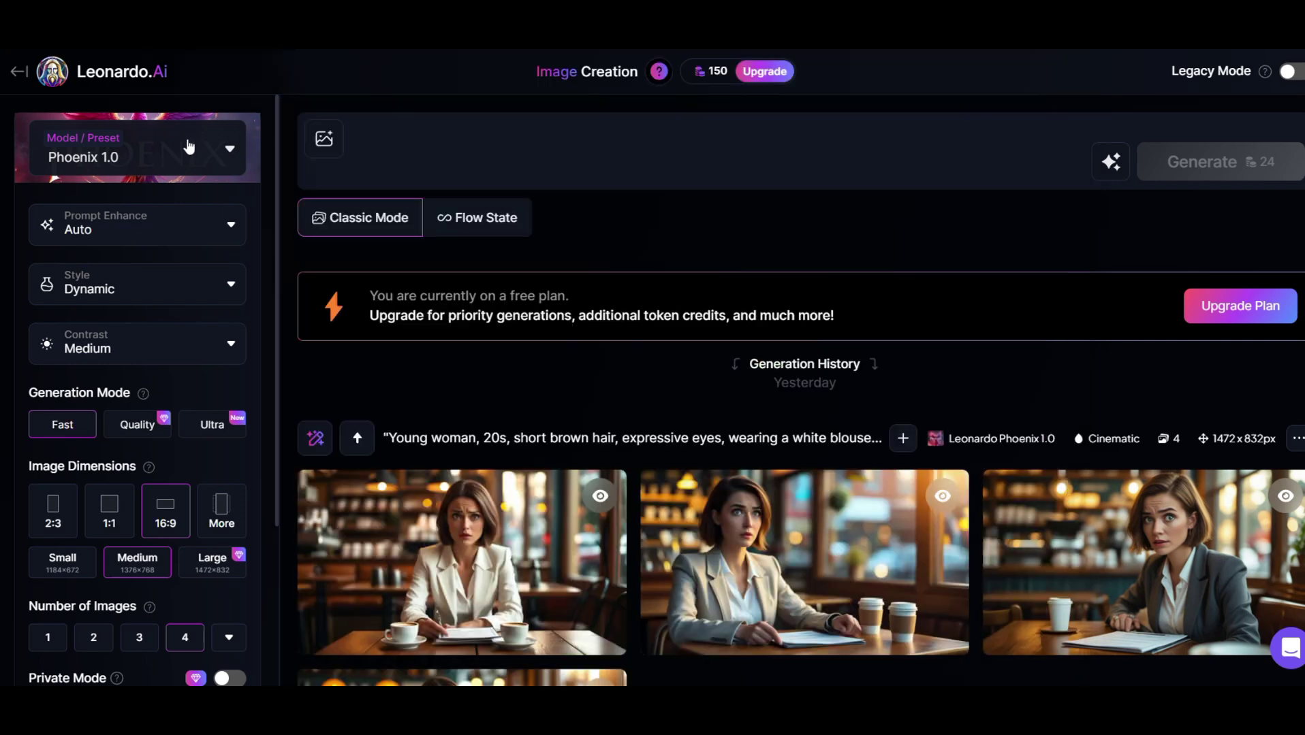
pyautogui.click(194, 298)
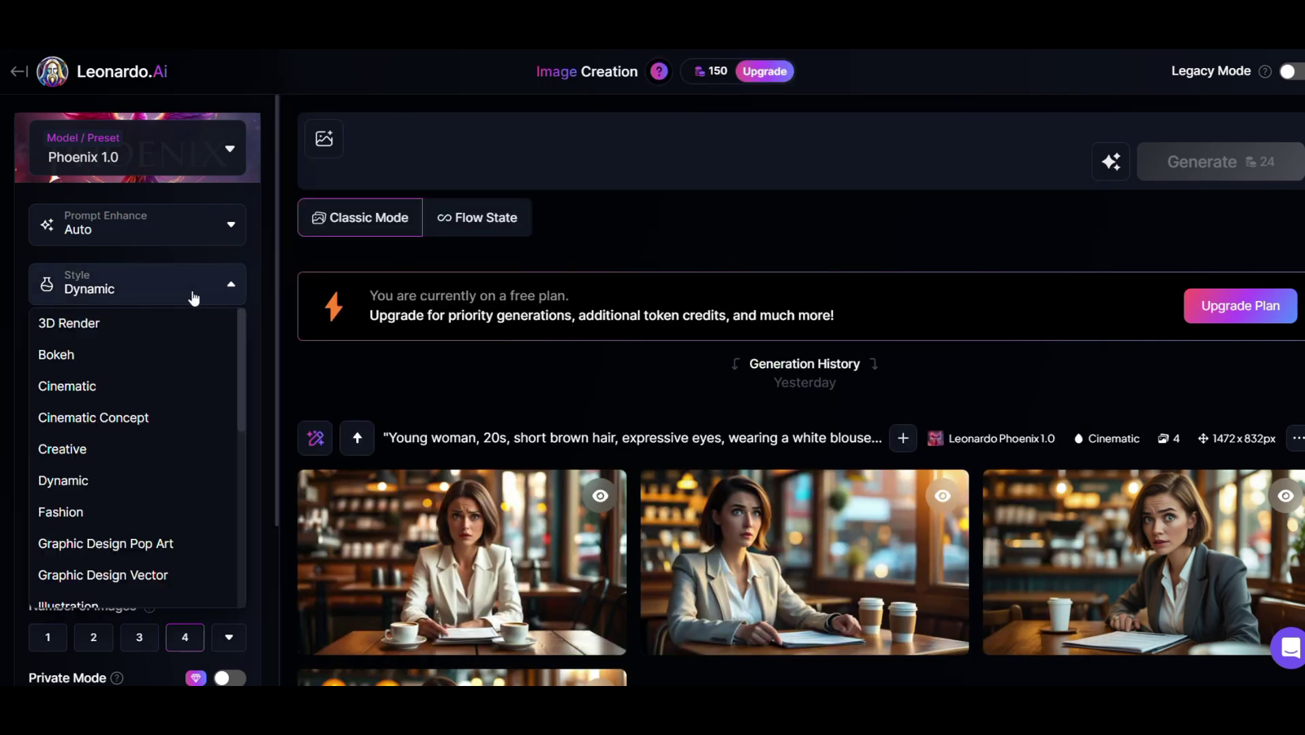
pyautogui.click(171, 388)
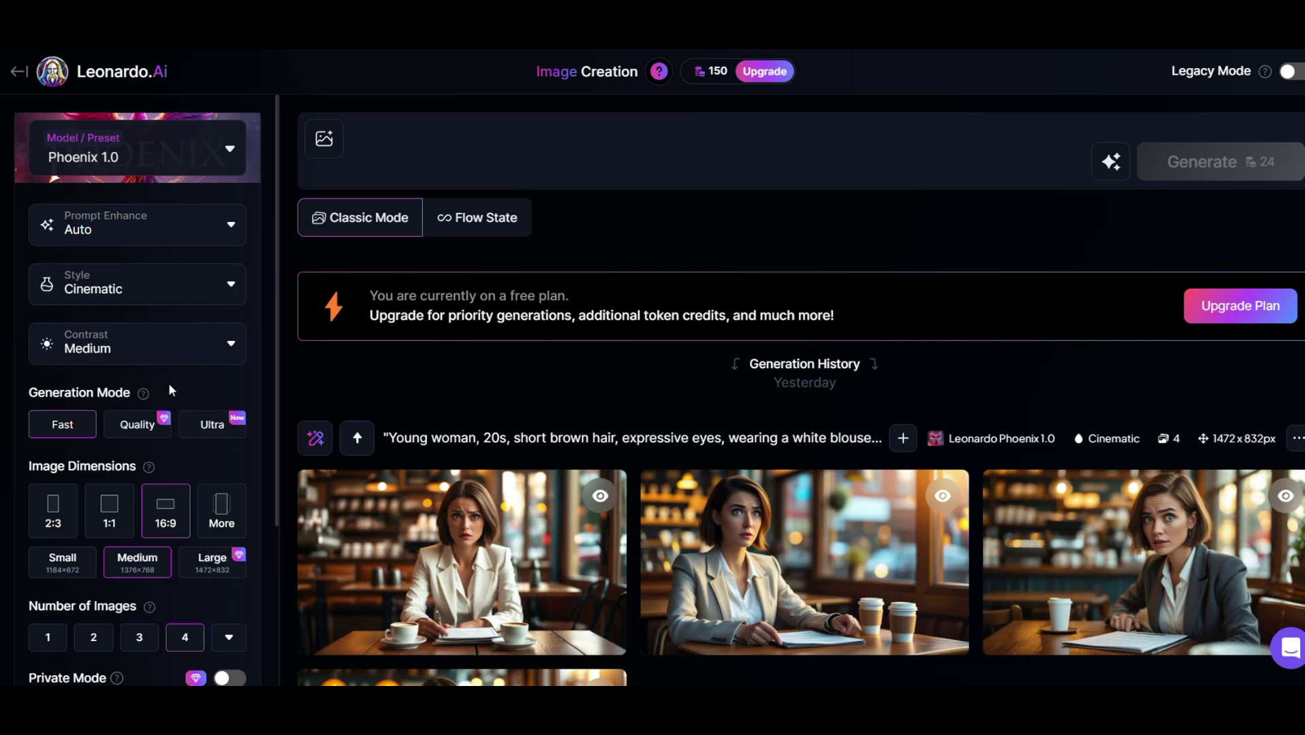
# Confirm the 16:9 medium dimensions and copy the Scene 1 coffee shop prompt from Google Docs
pyautogui.scroll(-3, 167, 313)
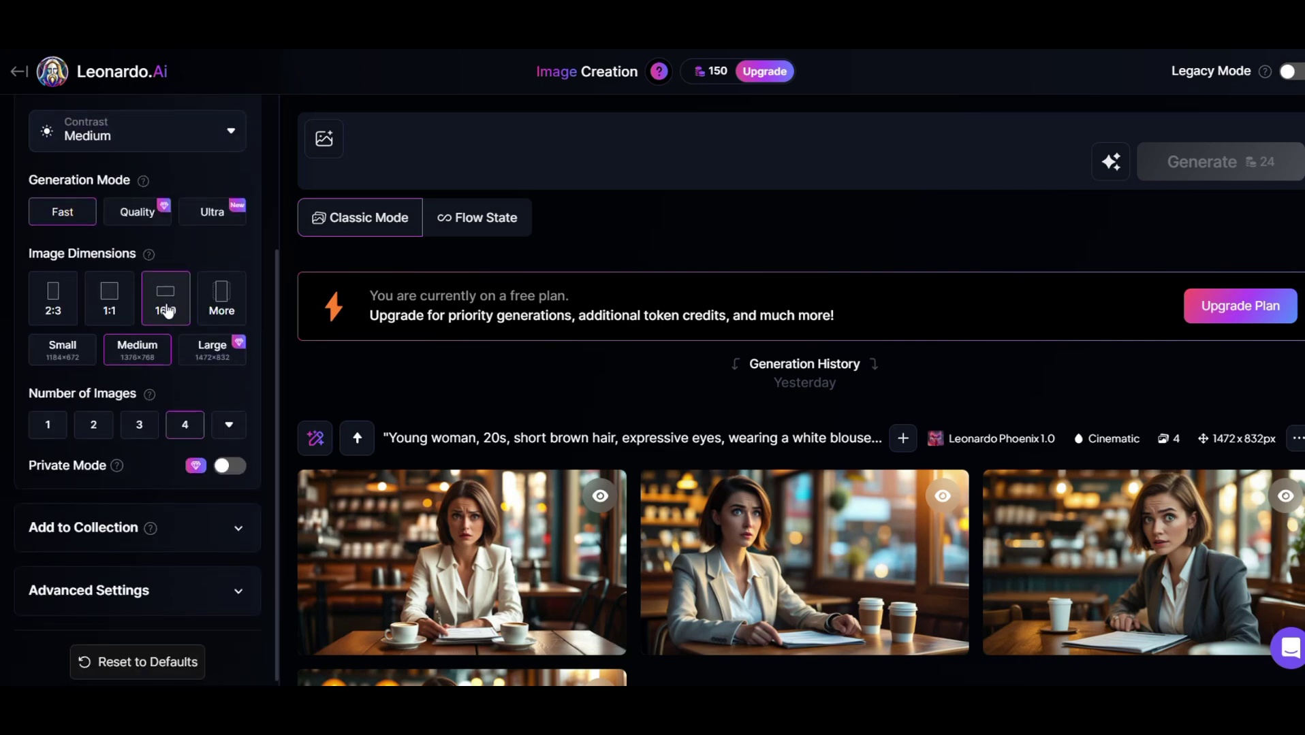
pyautogui.scroll(3, 168, 311)
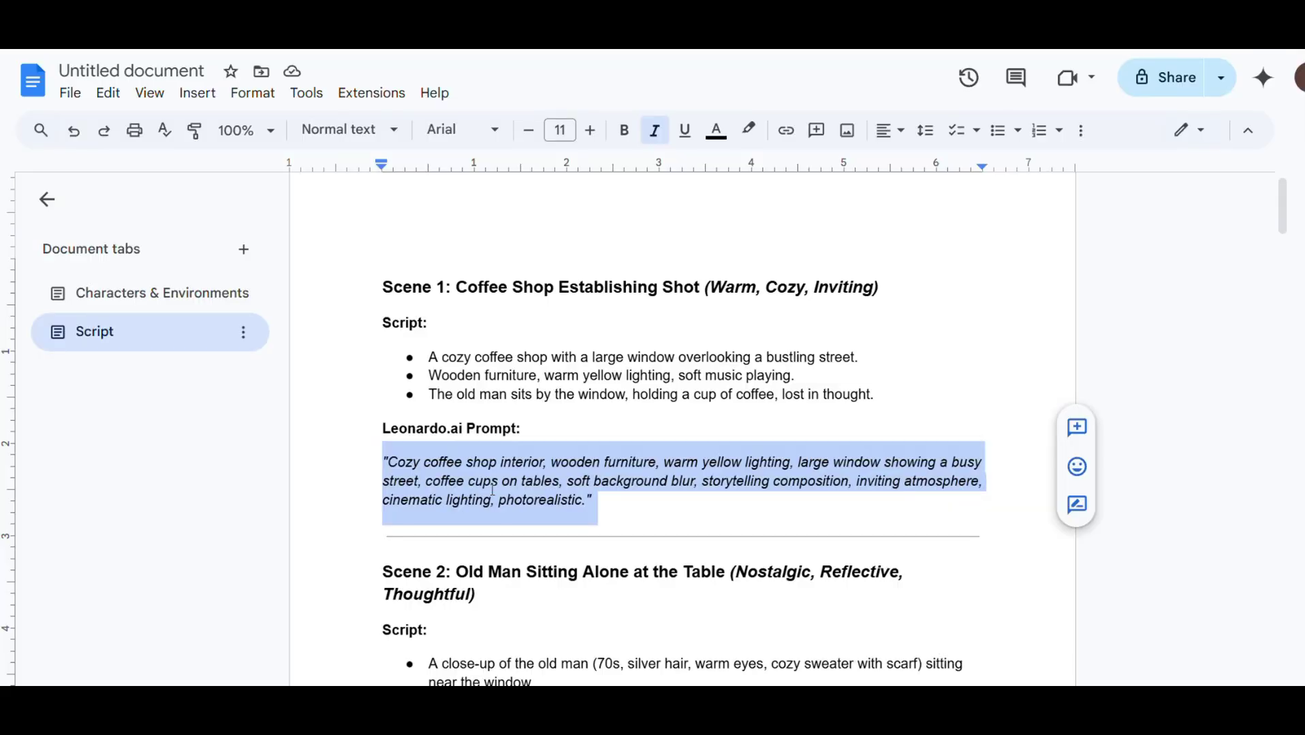
pyautogui.rightClick(497, 488)
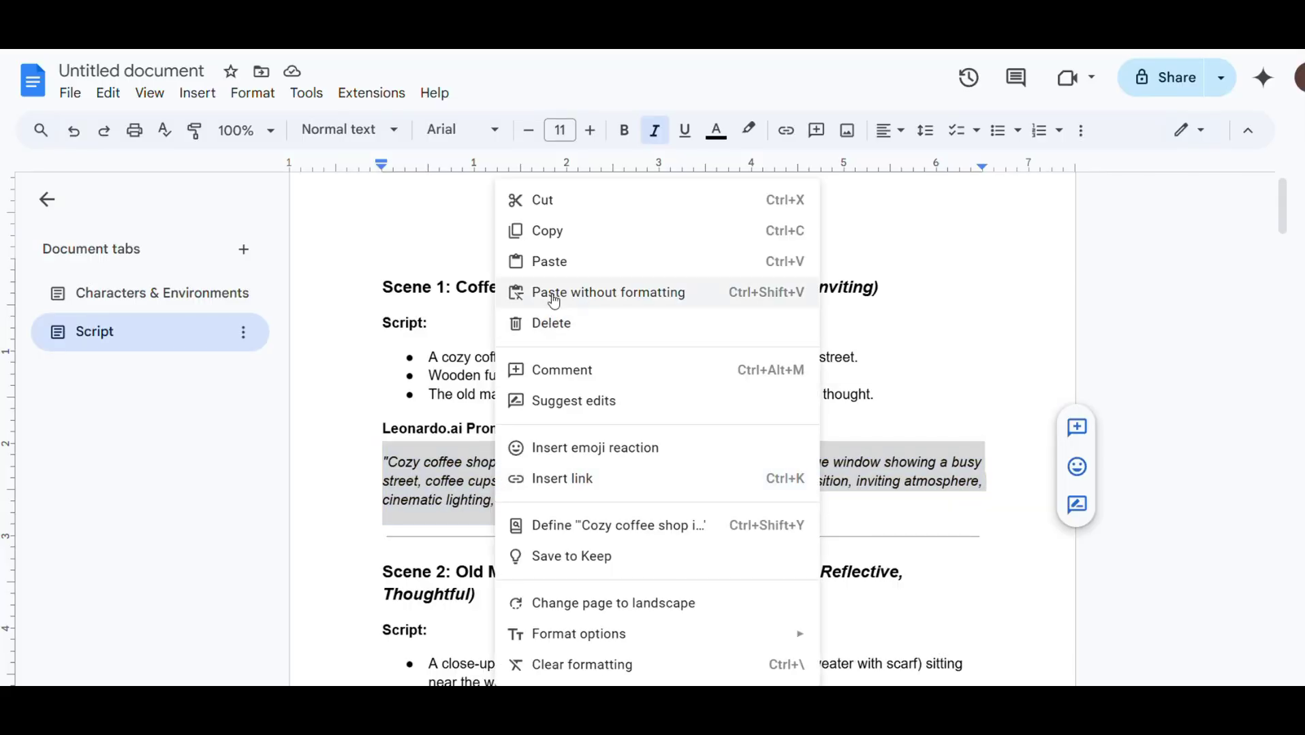
pyautogui.click(578, 231)
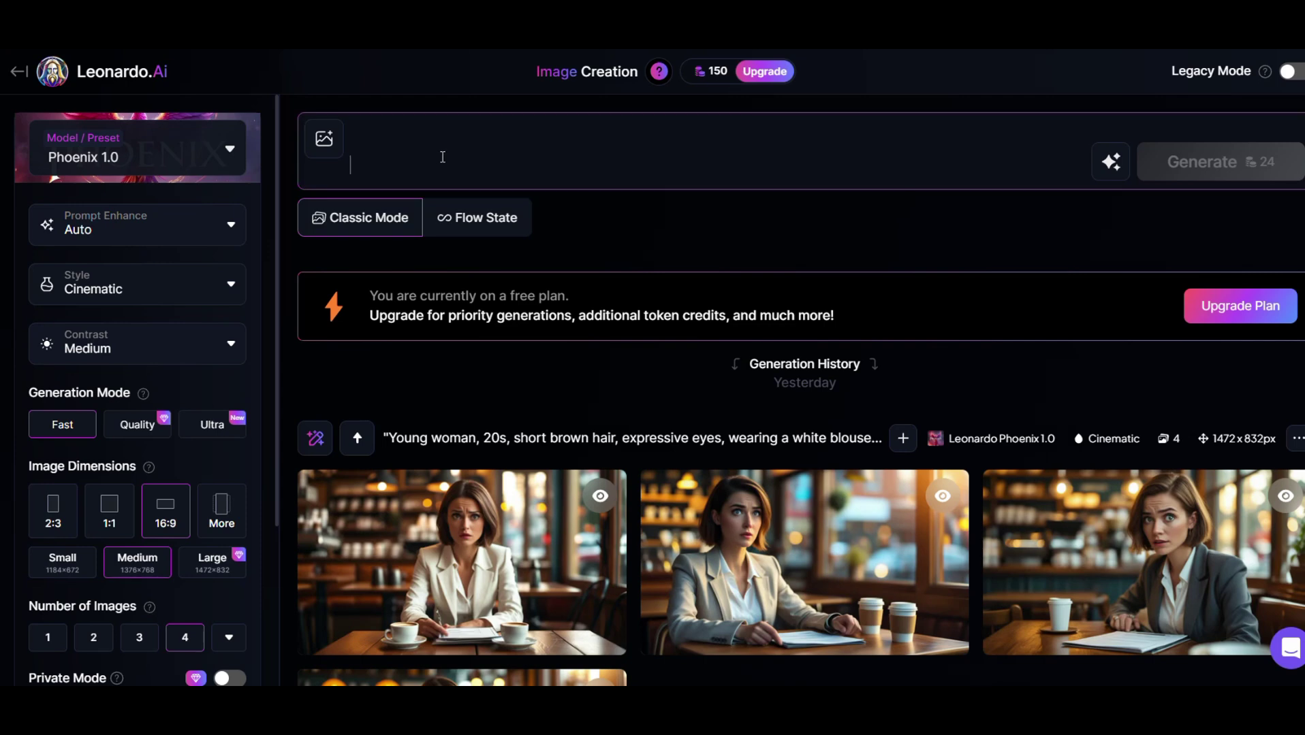
pyautogui.write('"Cozy coffee shop interior, wooden furniture, warm yellow lighting, large window showing a busy street, coffee cups on tables, soft background blur, storytelling composition, inviting atmosphere, cinematic lighting, photorealistic."')
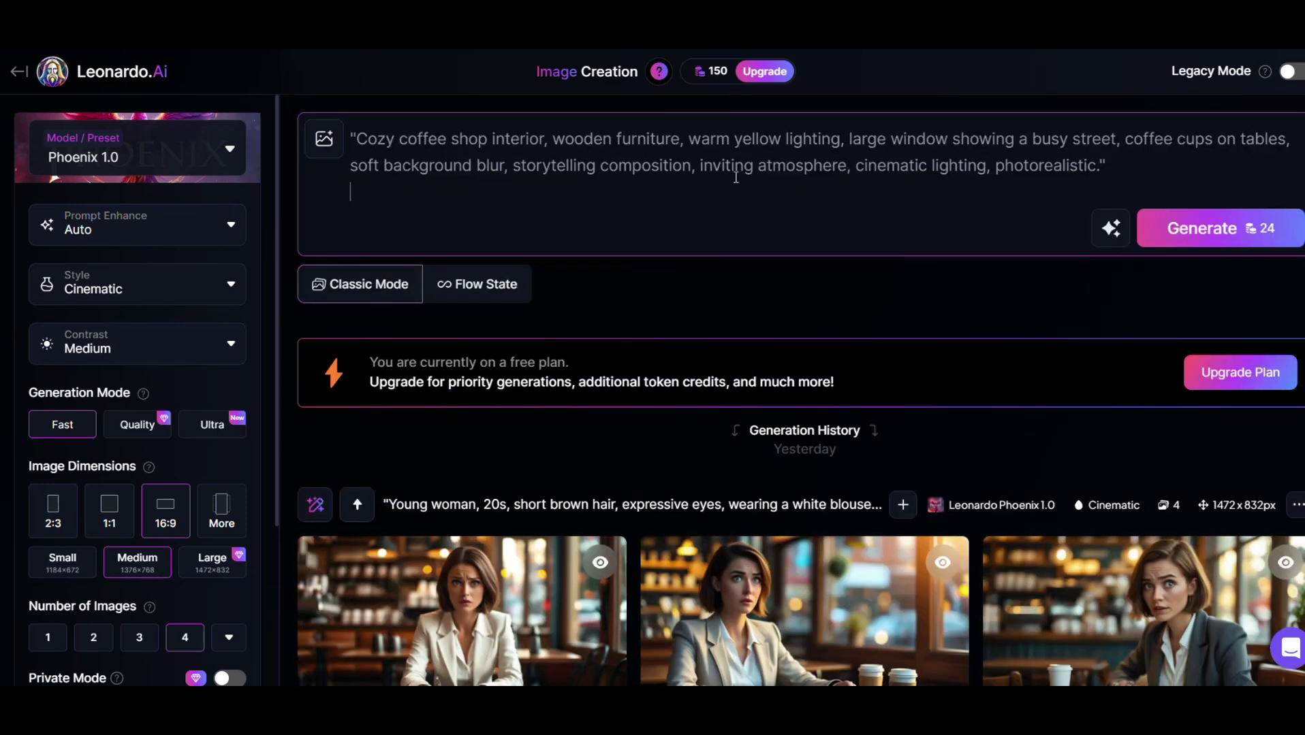
pyautogui.press('BackSpace')
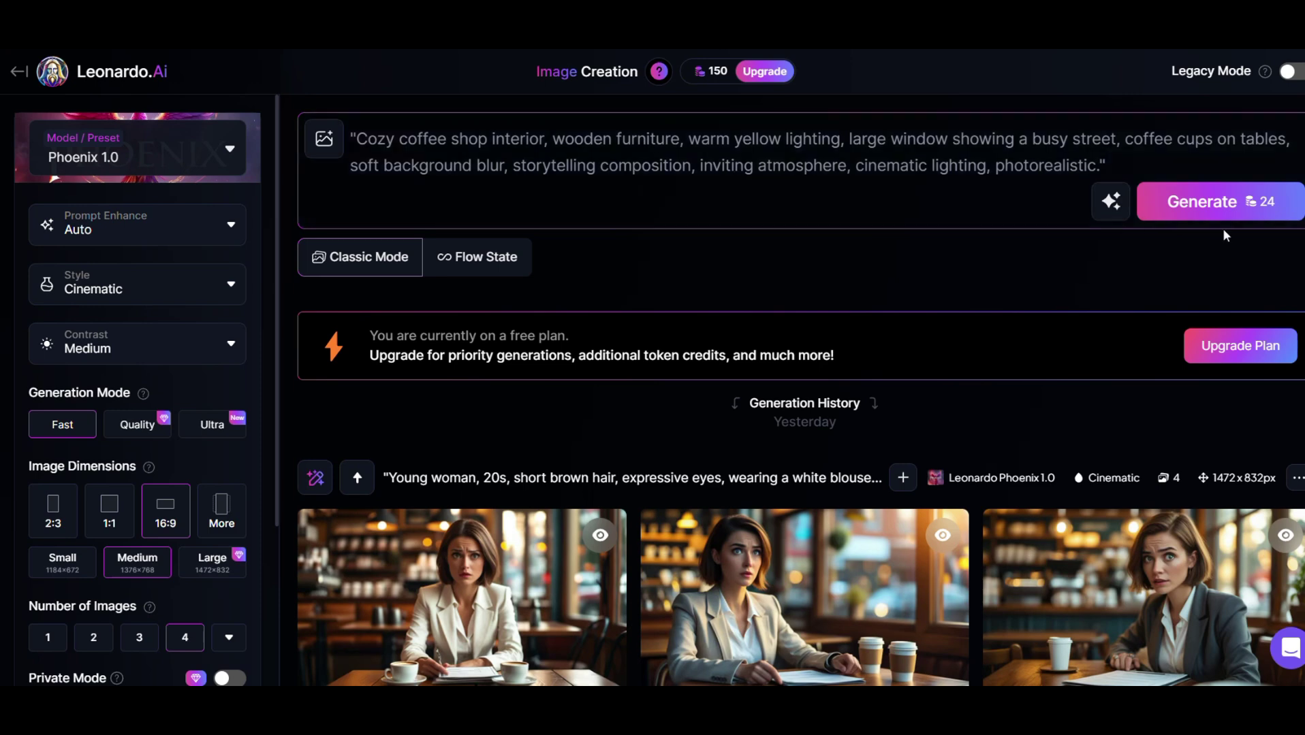
pyautogui.click(1229, 219)
pyautogui.click(1229, 219)
pyautogui.scroll(-3, 691, 345)
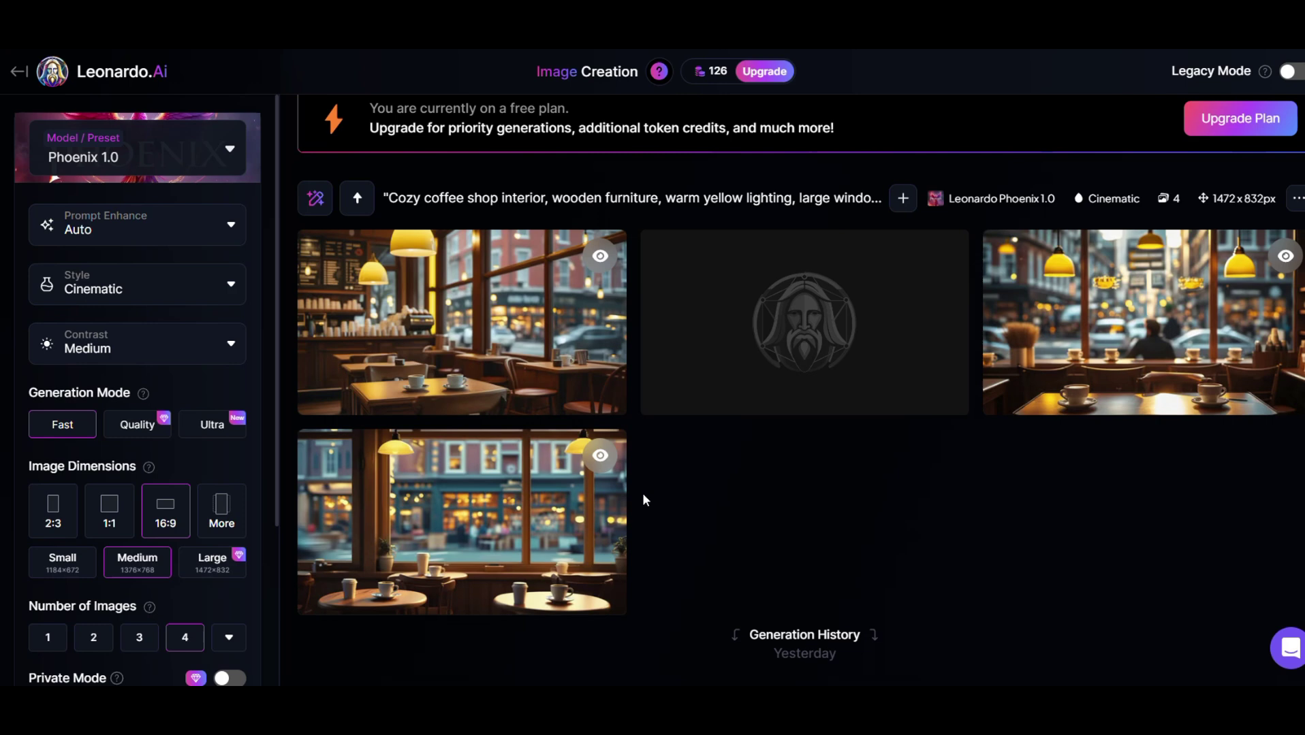
pyautogui.scroll(3, 642, 493)
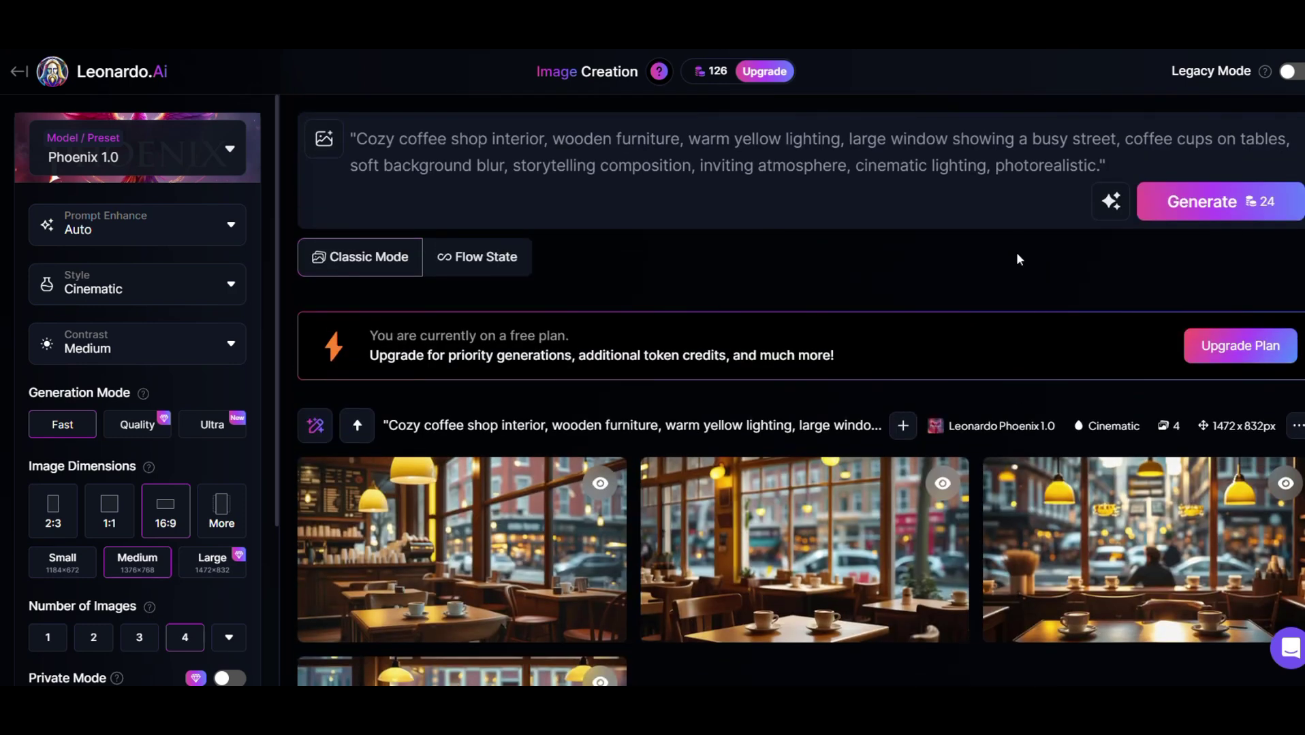
pyautogui.scroll(-3, 1001, 340)
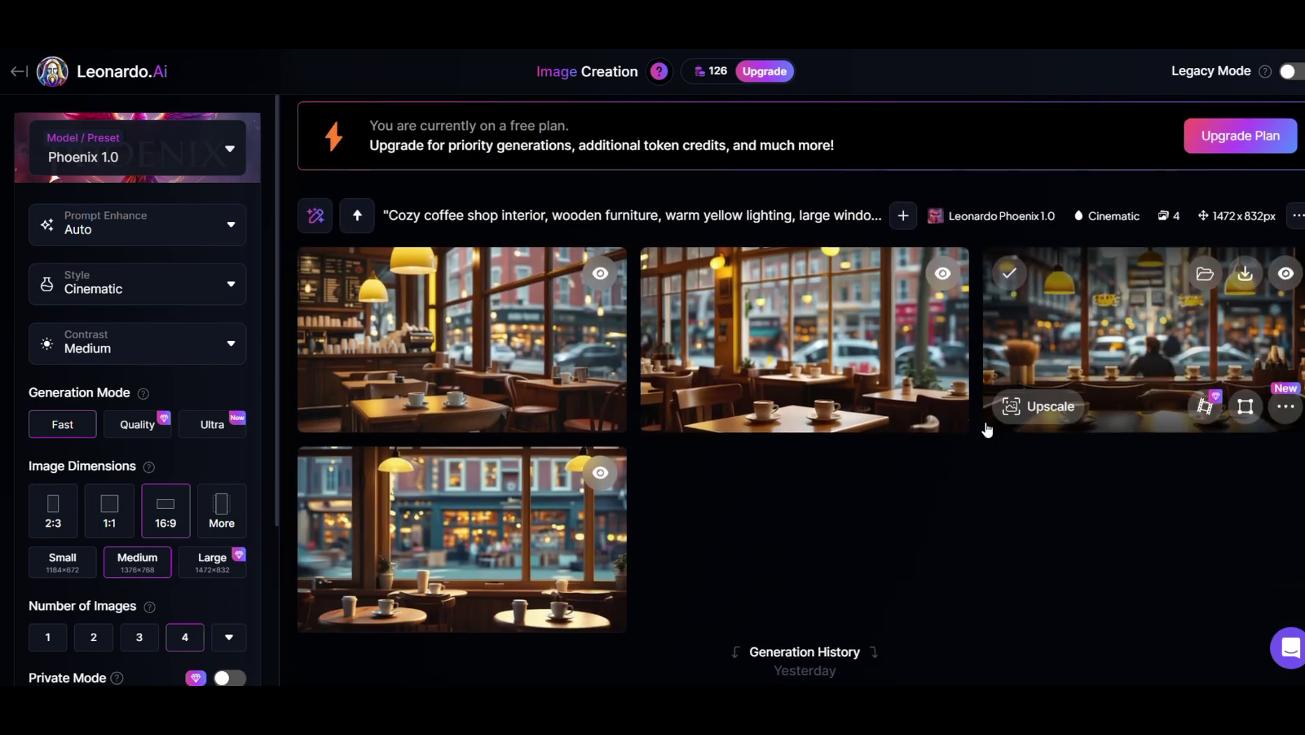
pyautogui.scroll(3, 986, 429)
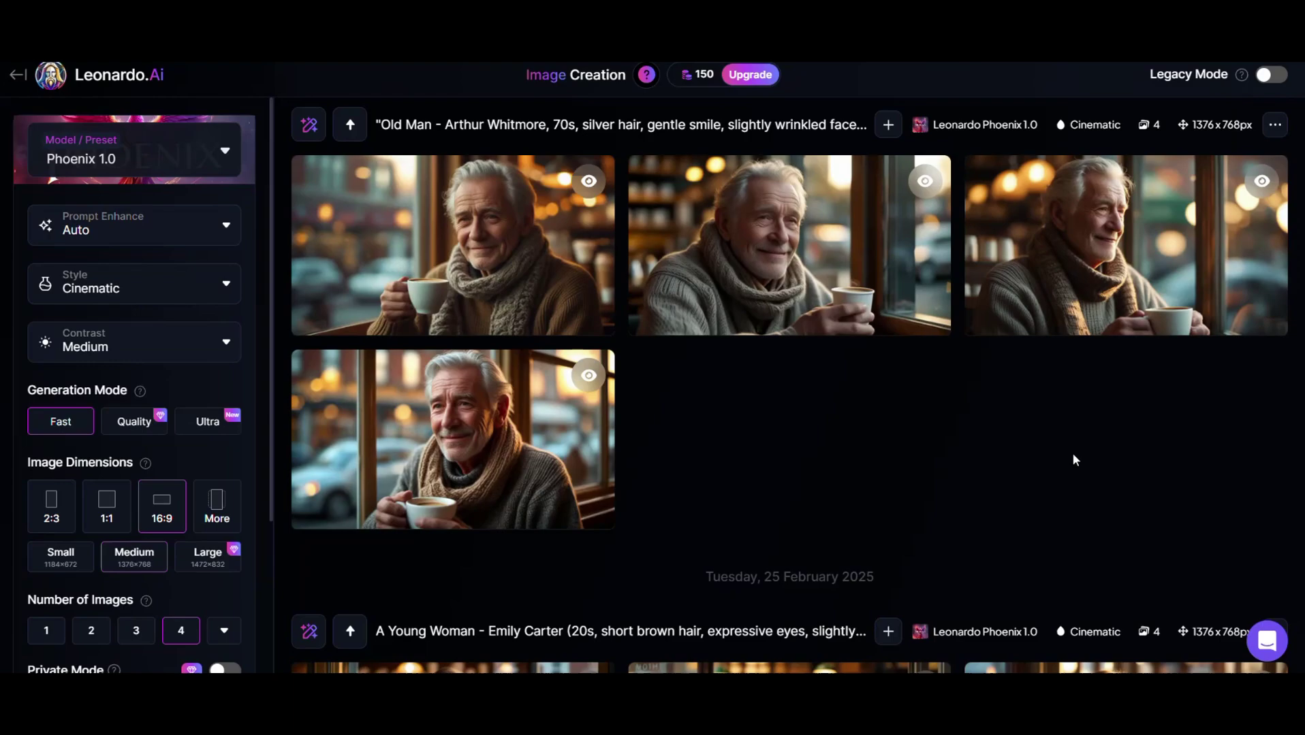
pyautogui.scroll(-4, 1072, 453)
pyautogui.scroll(-5, 1072, 455)
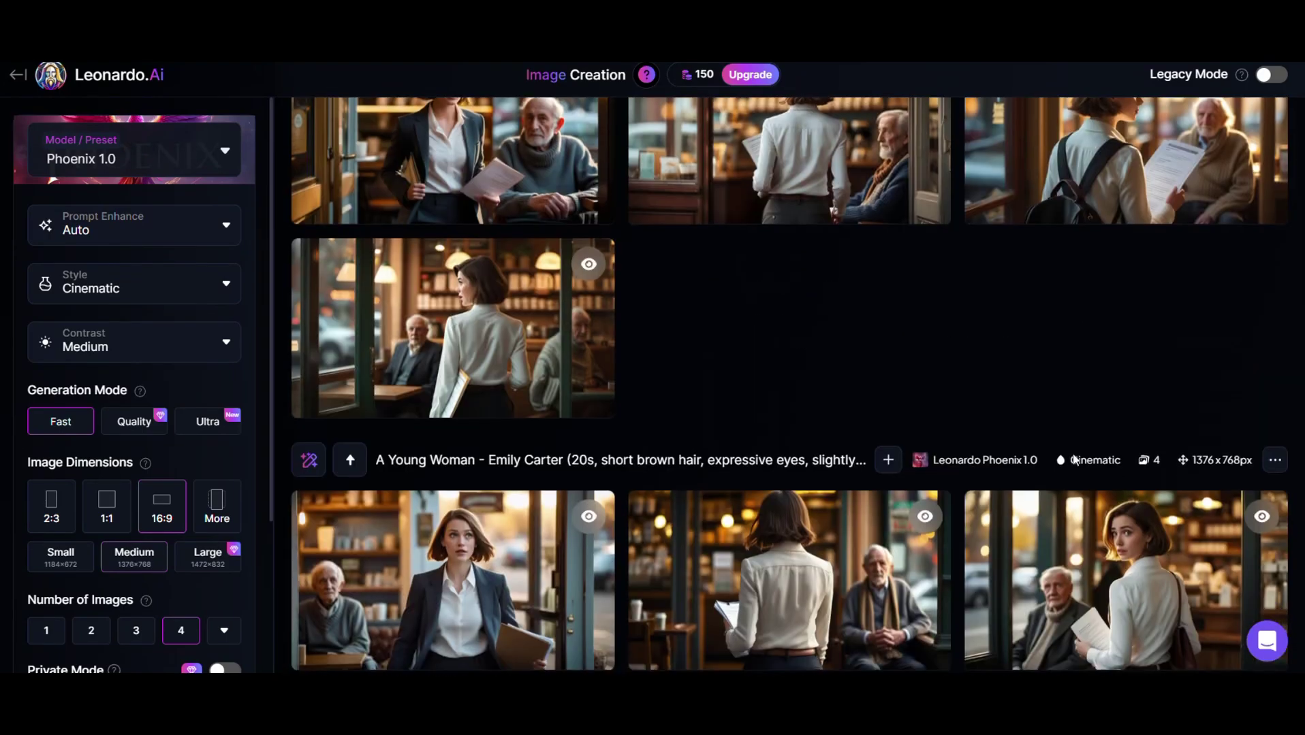
pyautogui.scroll(-4, 1074, 460)
pyautogui.scroll(-2, 1074, 460)
pyautogui.scroll(-3, 1074, 460)
pyautogui.scroll(-5, 1074, 460)
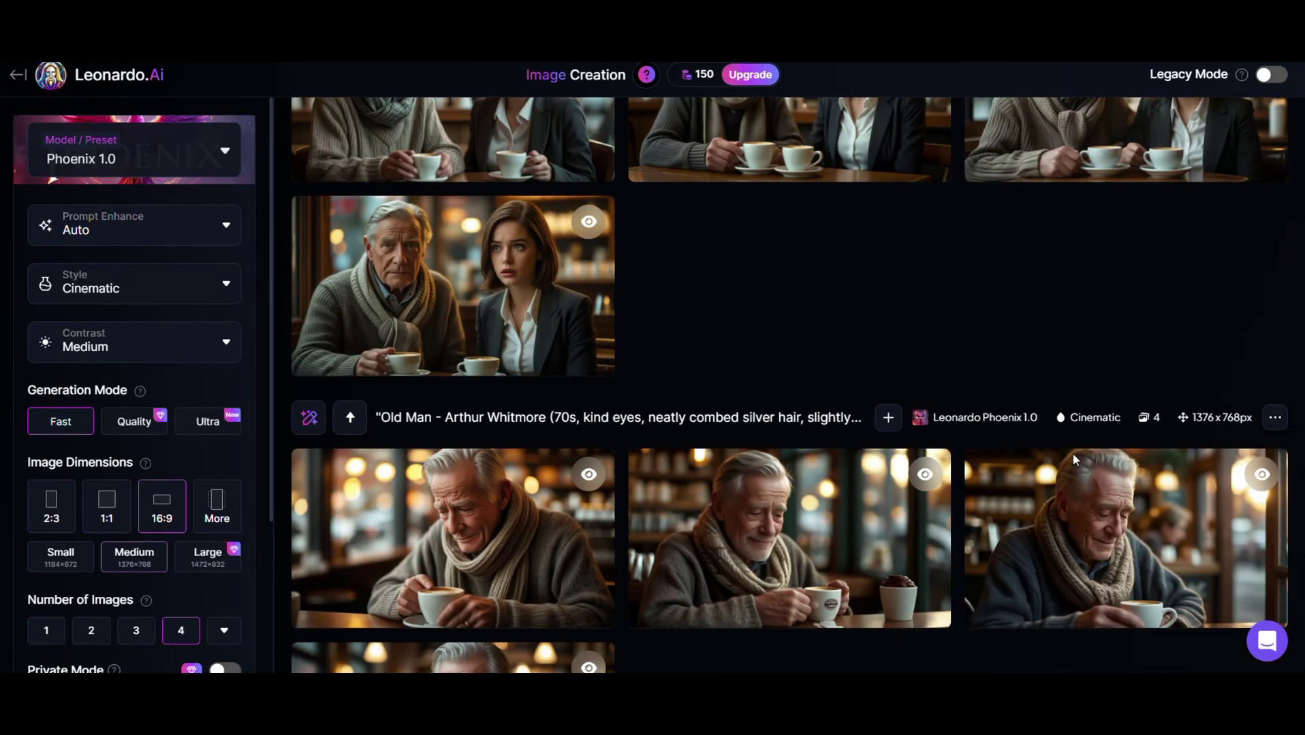
pyautogui.scroll(-5, 1073, 458)
pyautogui.scroll(-4, 1073, 457)
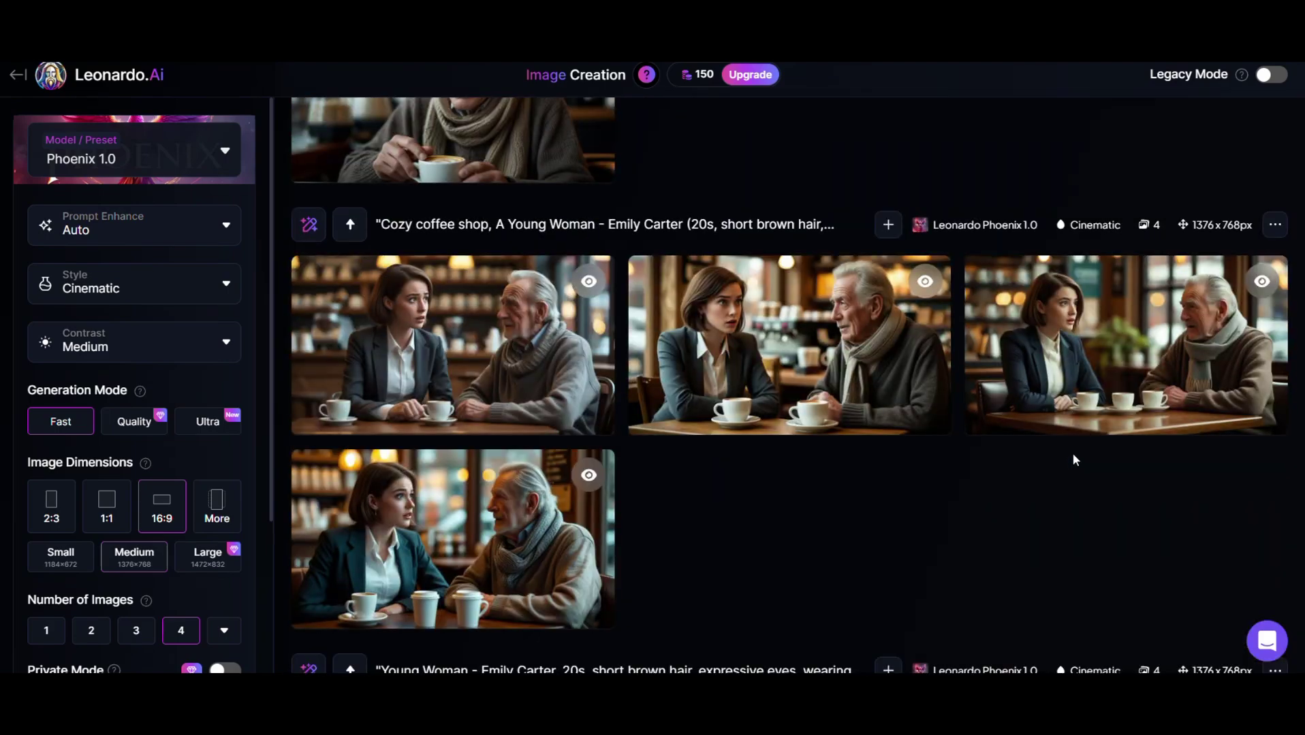
pyautogui.scroll(-5, 1072, 453)
pyautogui.scroll(-5, 1073, 453)
pyautogui.scroll(-5, 1072, 455)
pyautogui.press('Home')
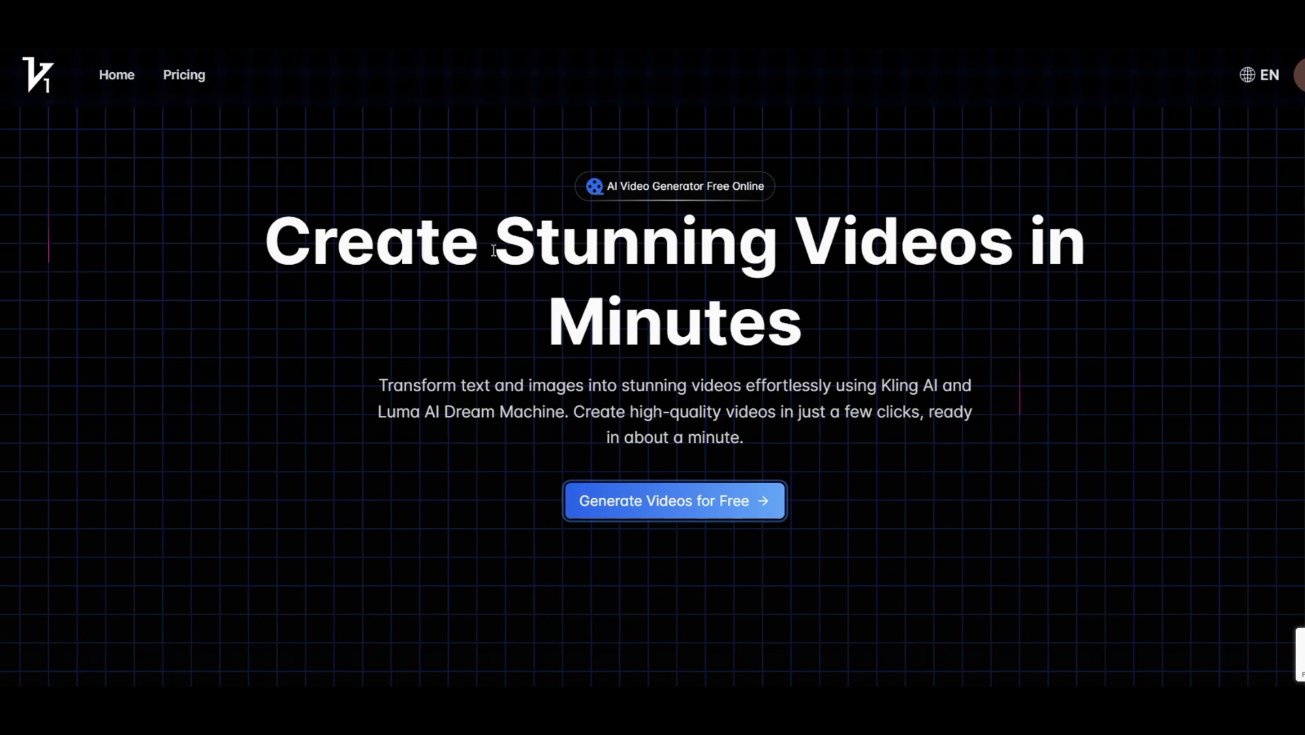
# Enter Vidful's Image to Video workspace via 'Generate Videos for Free'
pyautogui.click(692, 511)
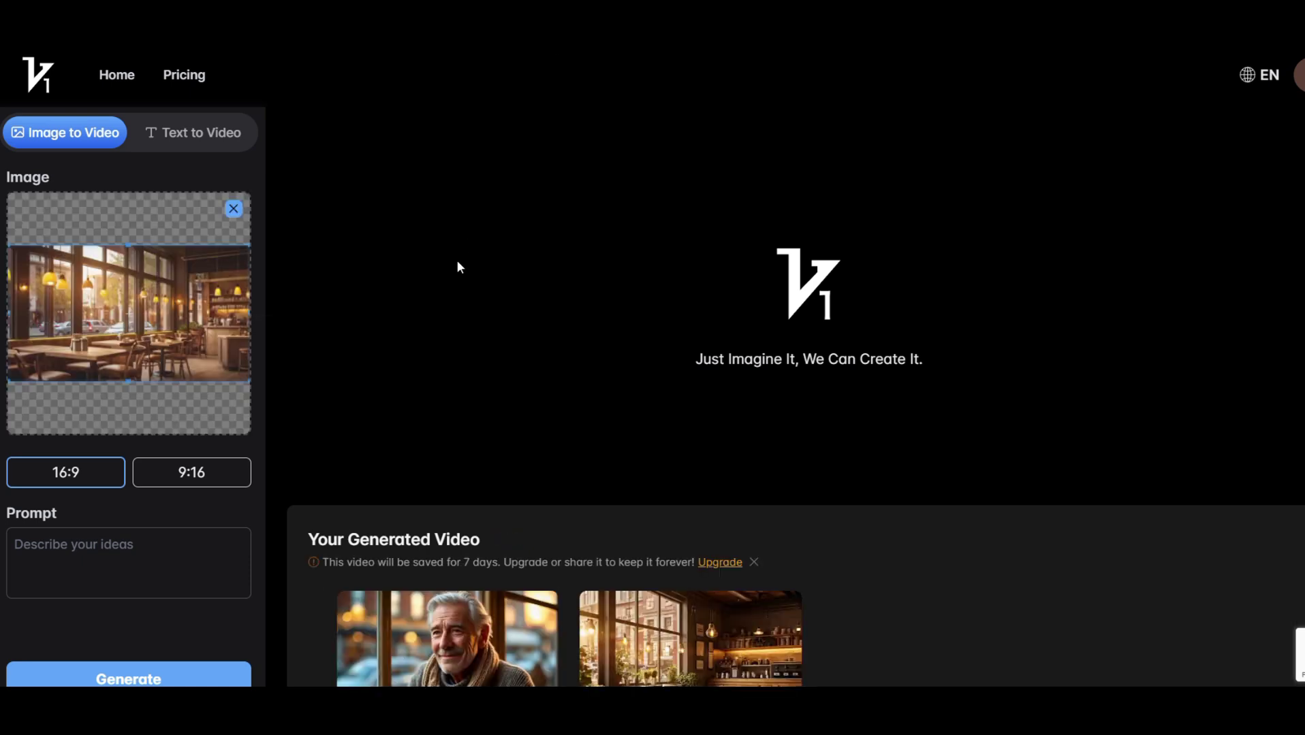
# Paste the cinematic, photorealistic café prompt into Vidful's Prompt box
pyautogui.click(197, 588)
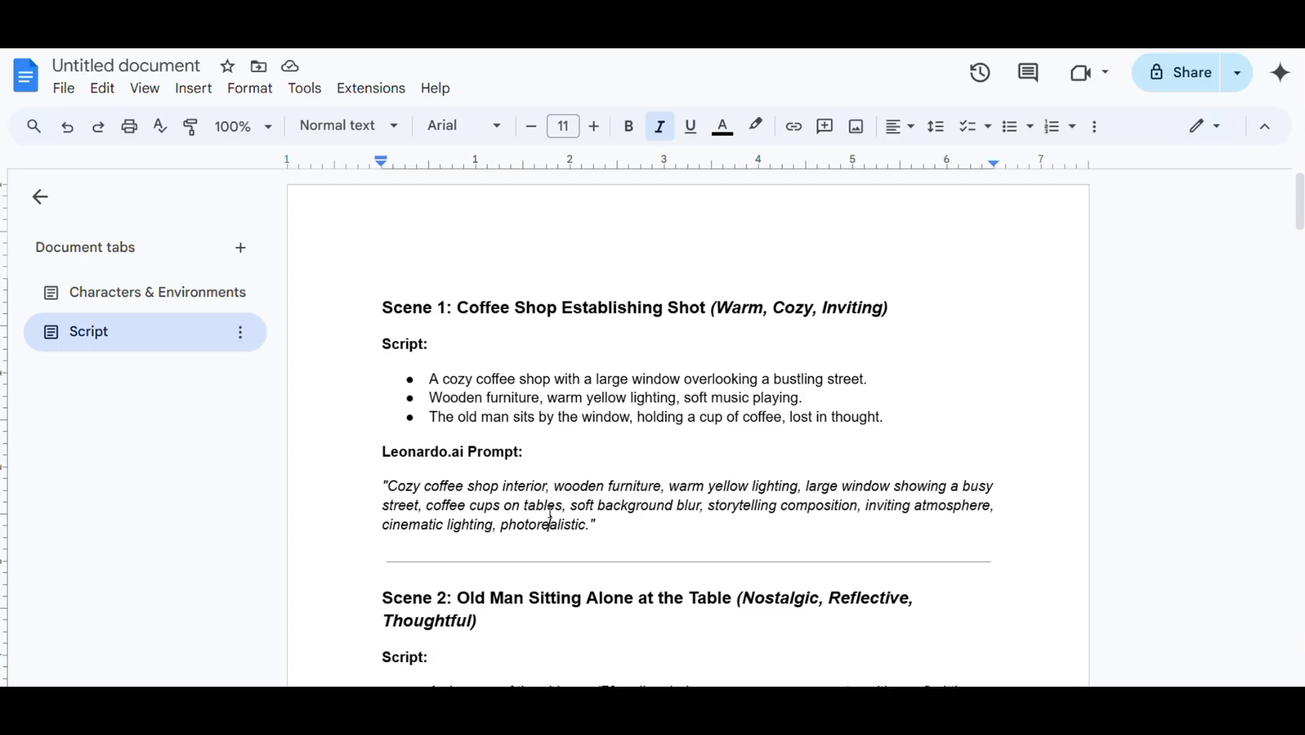
pyautogui.tripleClick(550, 512)
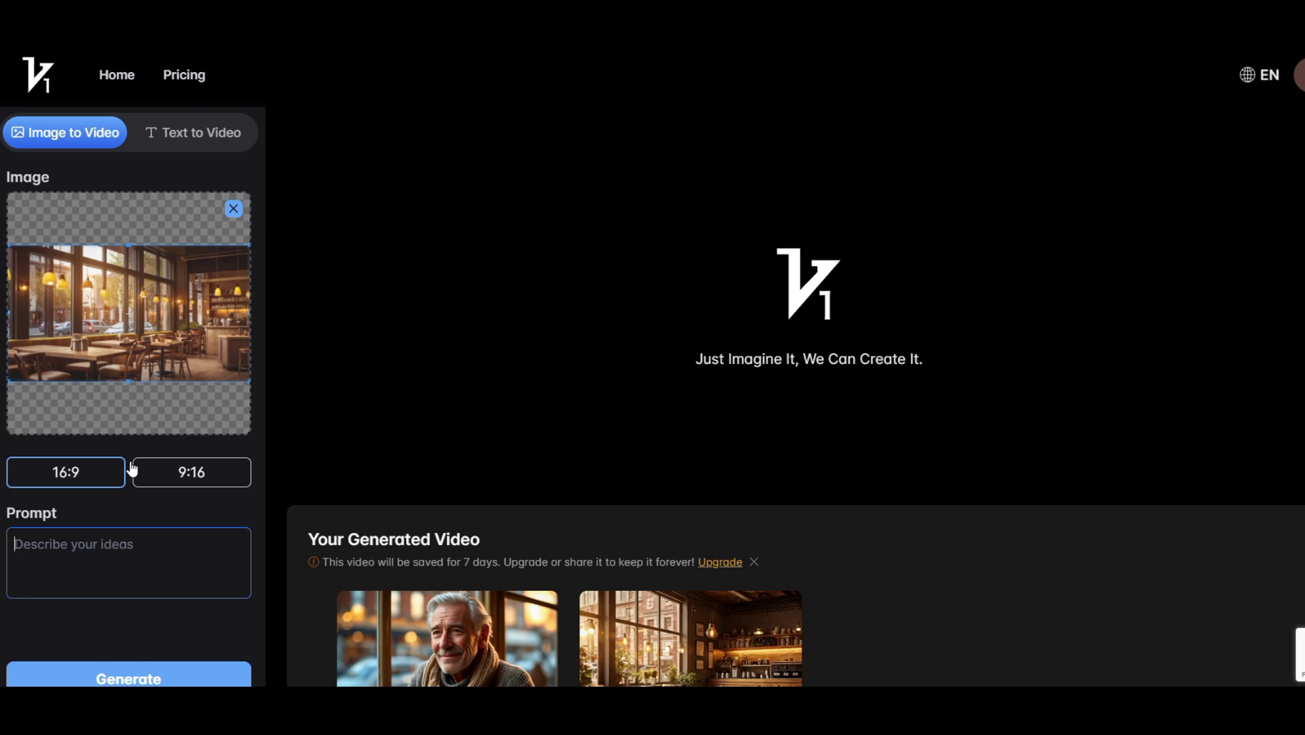
pyautogui.hotkey('ctrl', 'v')
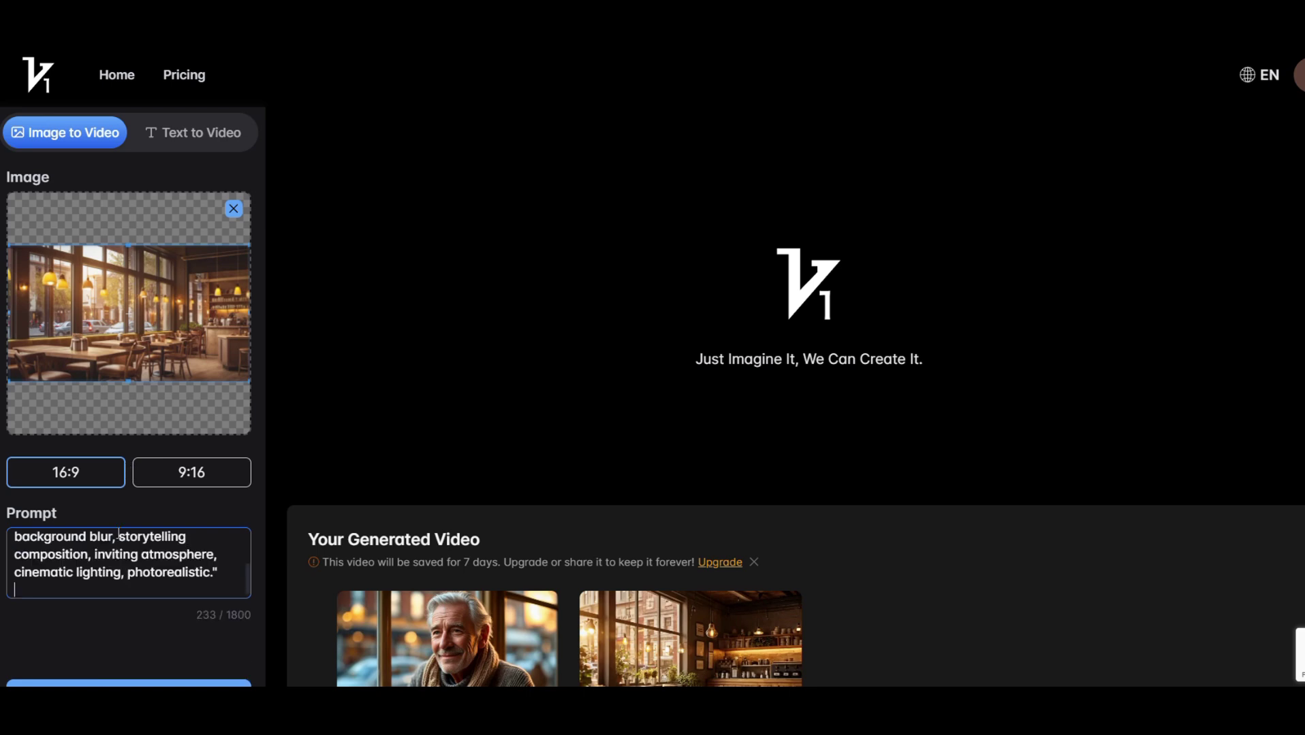
# Launch the 16:9 café video generation and preview the earlier old man clip
pyautogui.scroll(-1, 129, 663)
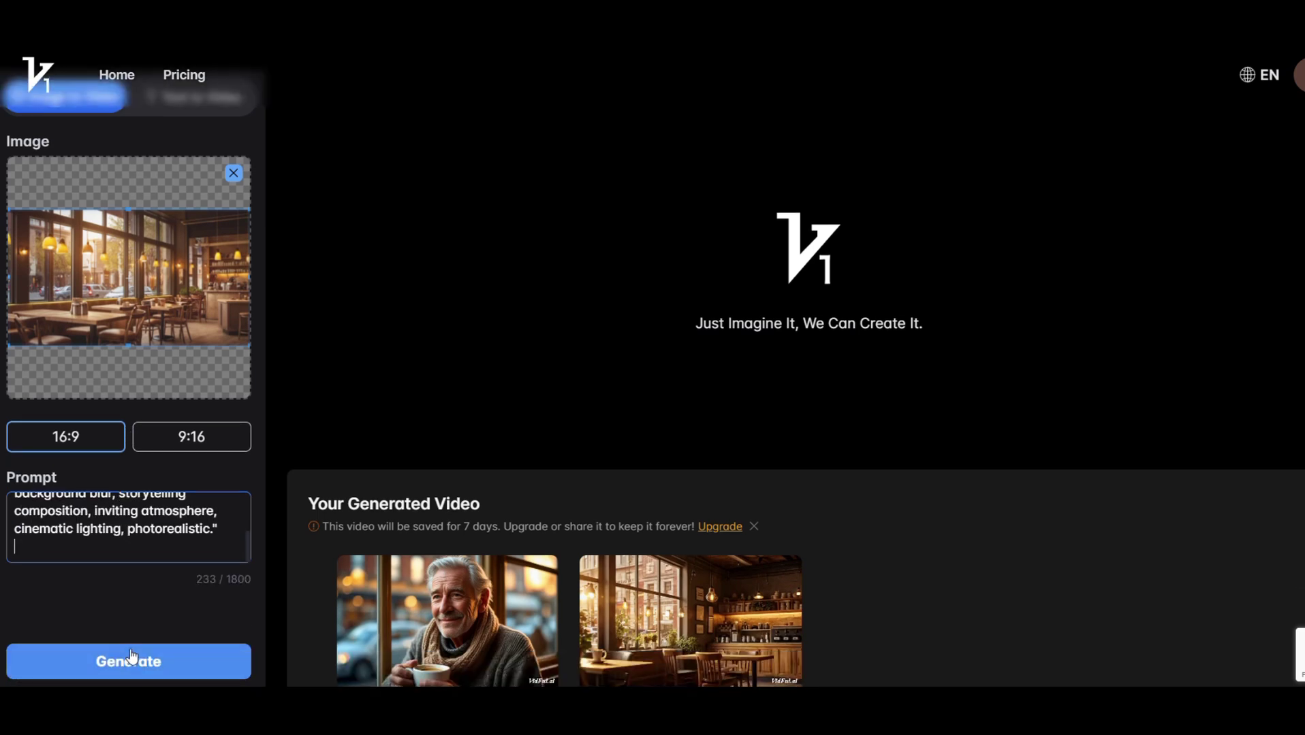
pyautogui.click(130, 656)
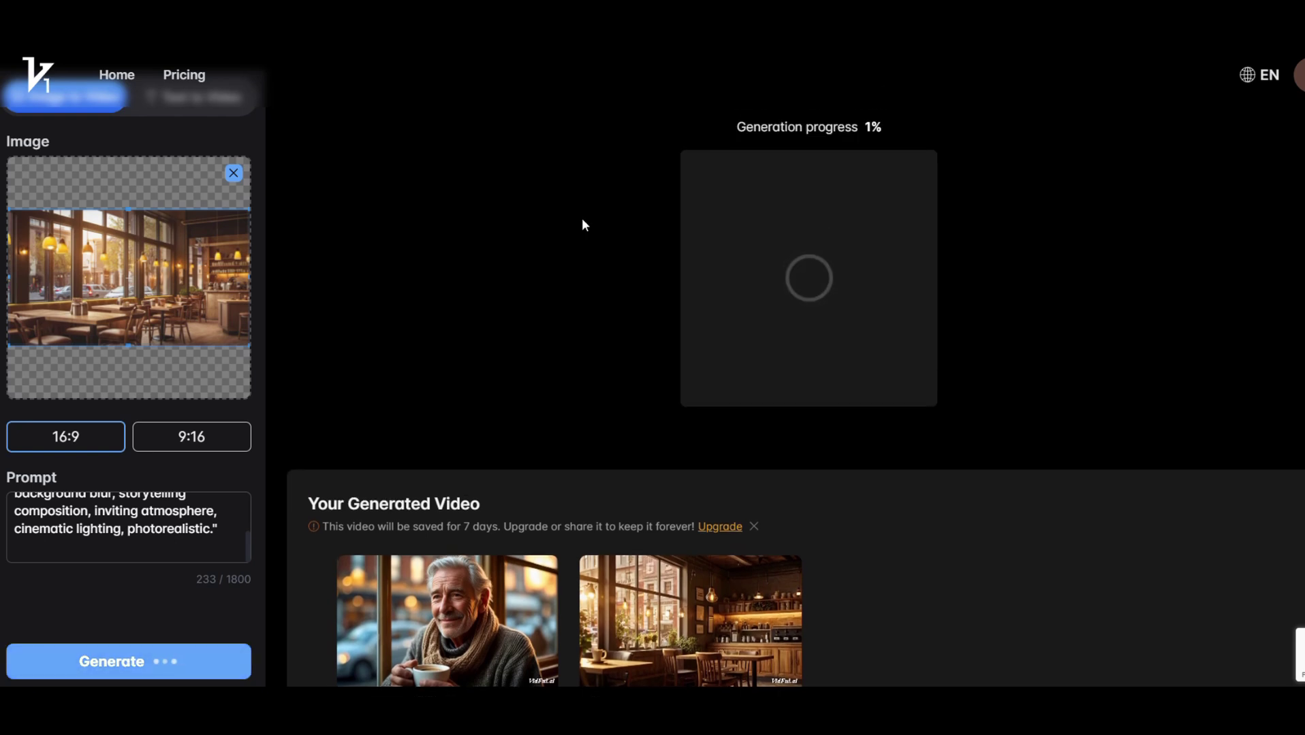
pyautogui.scroll(-2, 582, 224)
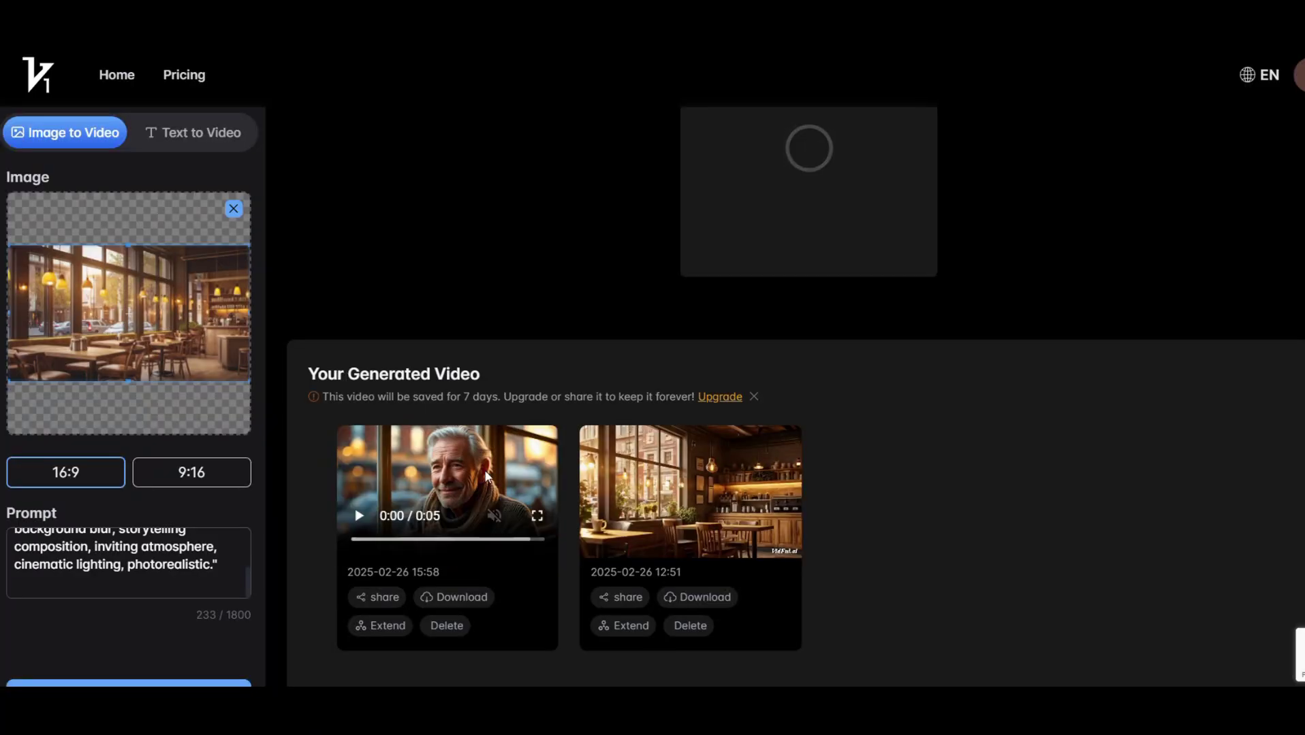
pyautogui.click(607, 545)
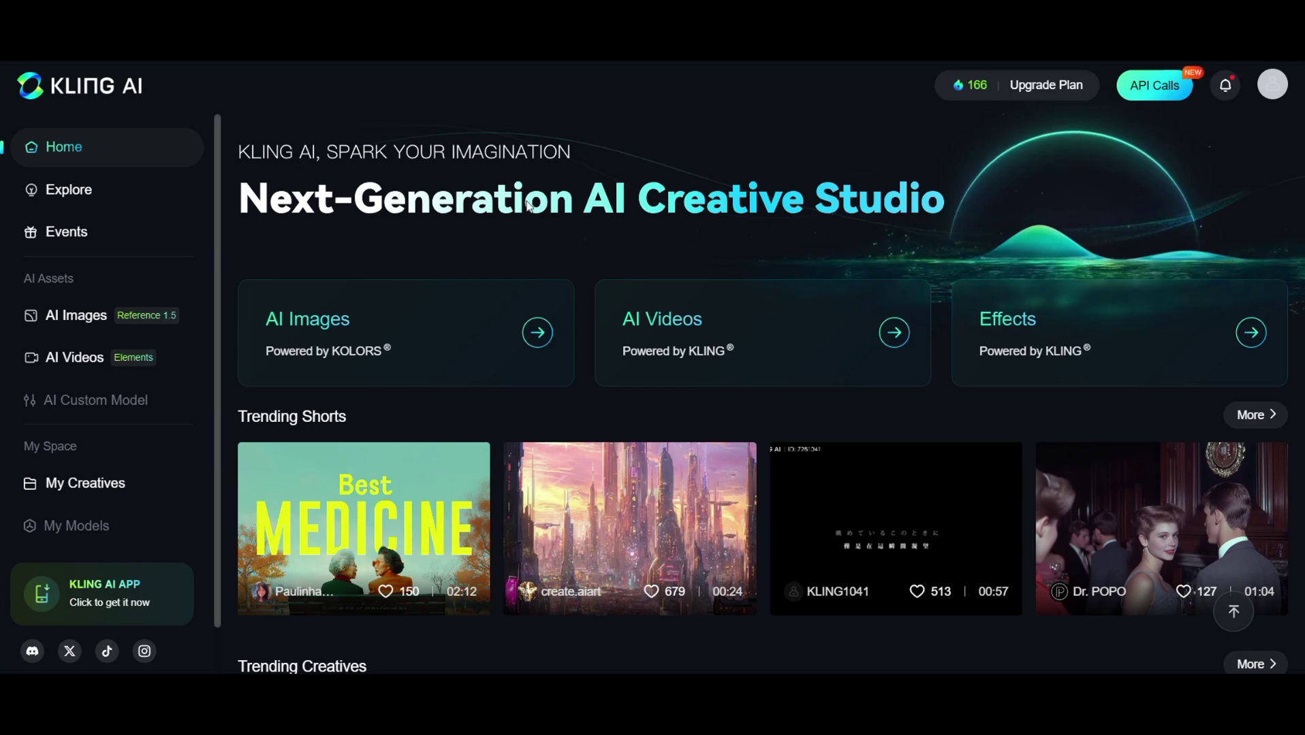
# Open Kling's AI Videos Elements workspace and load the young woman's café clip from All Videos
pyautogui.click(81, 360)
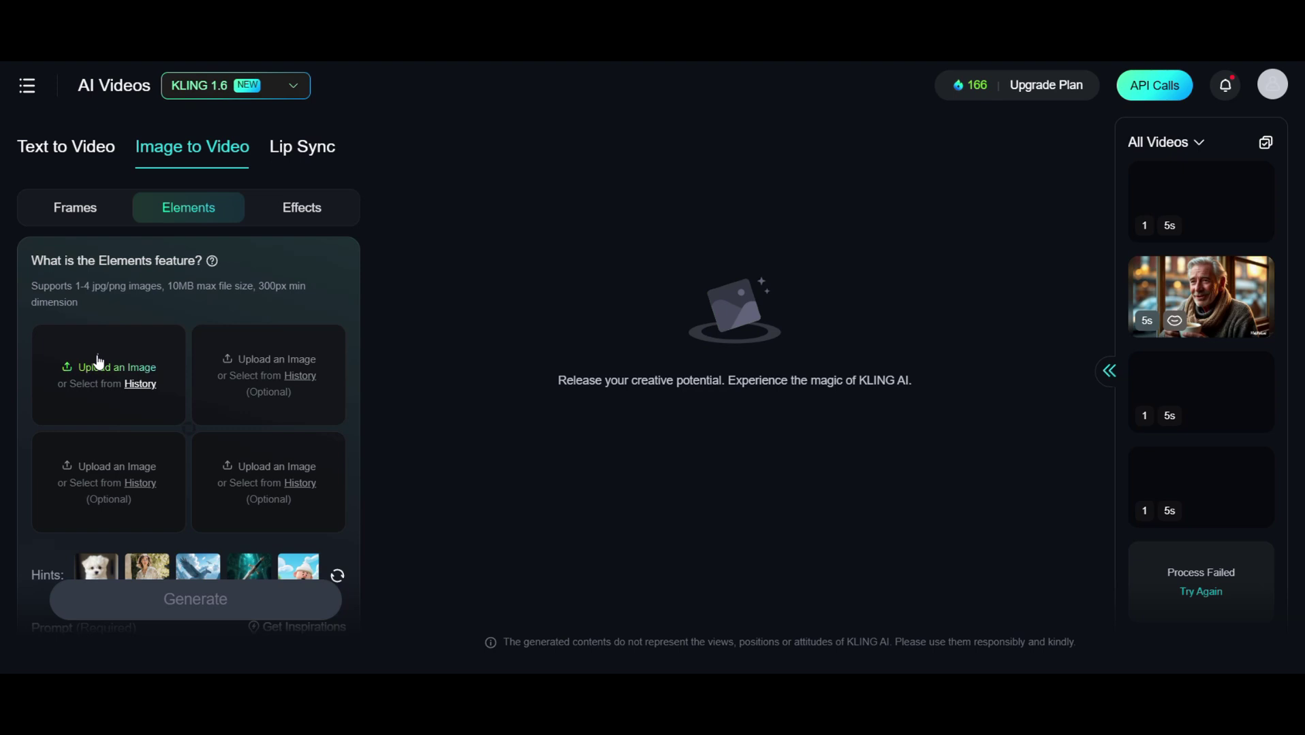
pyautogui.scroll(-5, 102, 372)
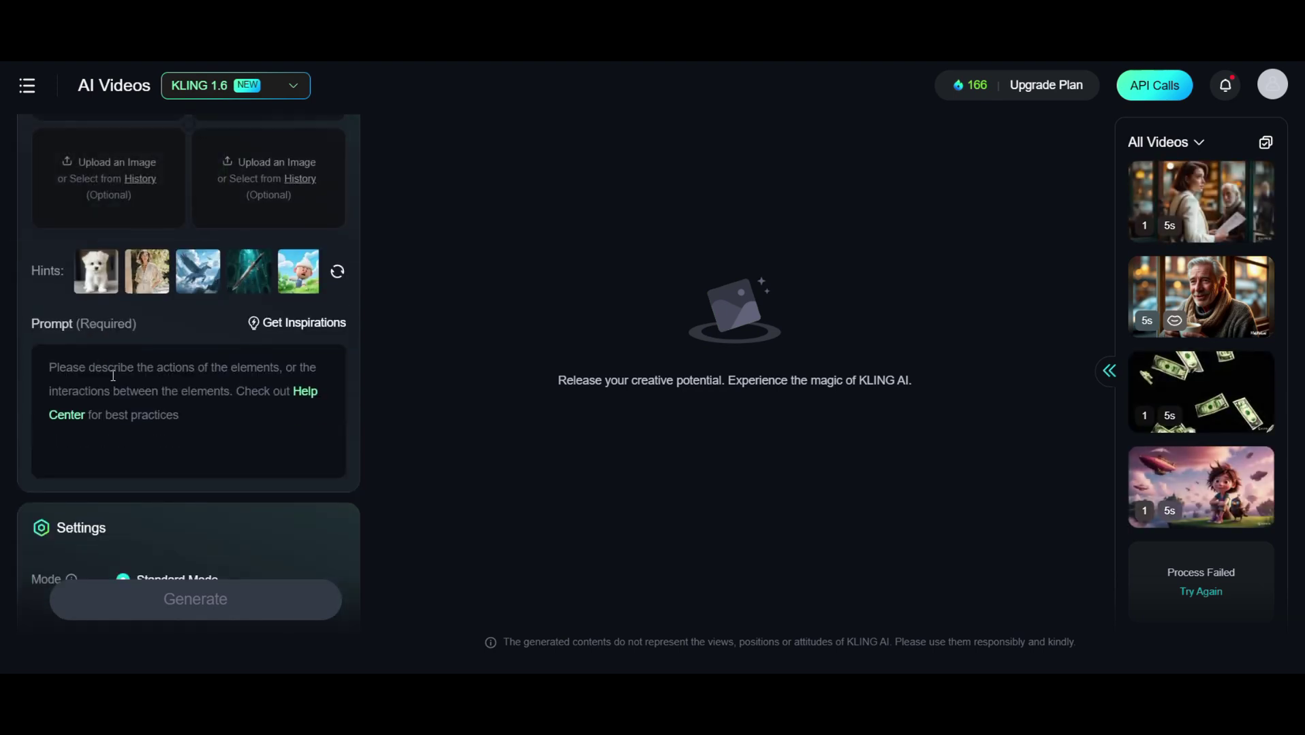
pyautogui.scroll(-1, 122, 383)
pyautogui.scroll(-2, 123, 379)
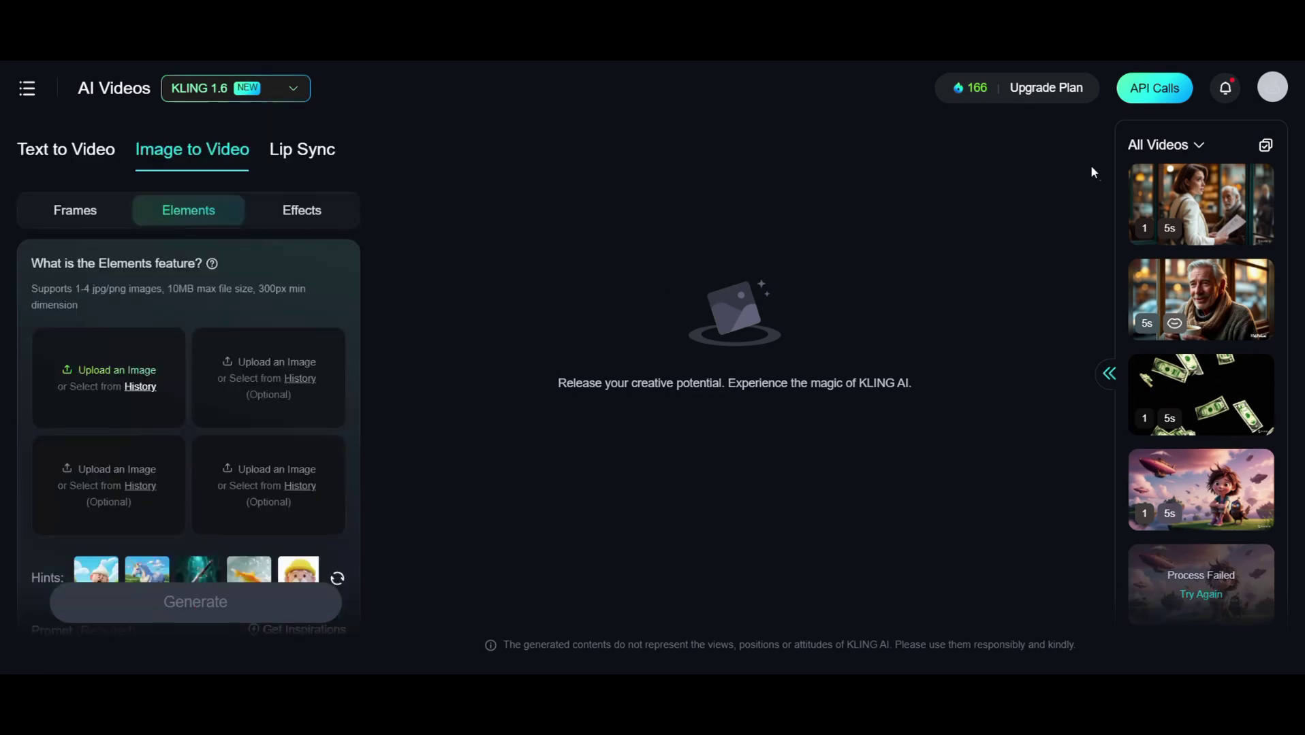
pyautogui.click(1200, 205)
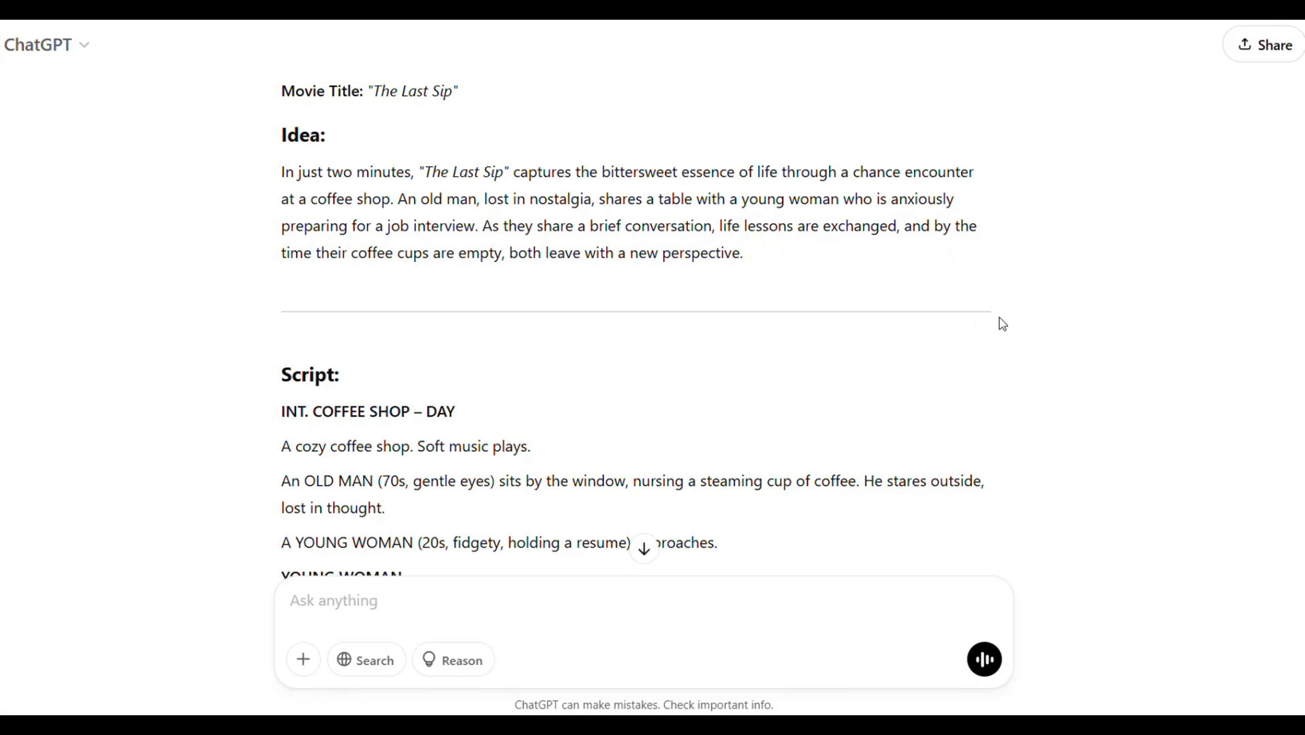
# Select the Old Man's lines 'Of course. Please.' and 'Big day?' in the ChatGPT script
pyautogui.scroll(-3, 999, 324)
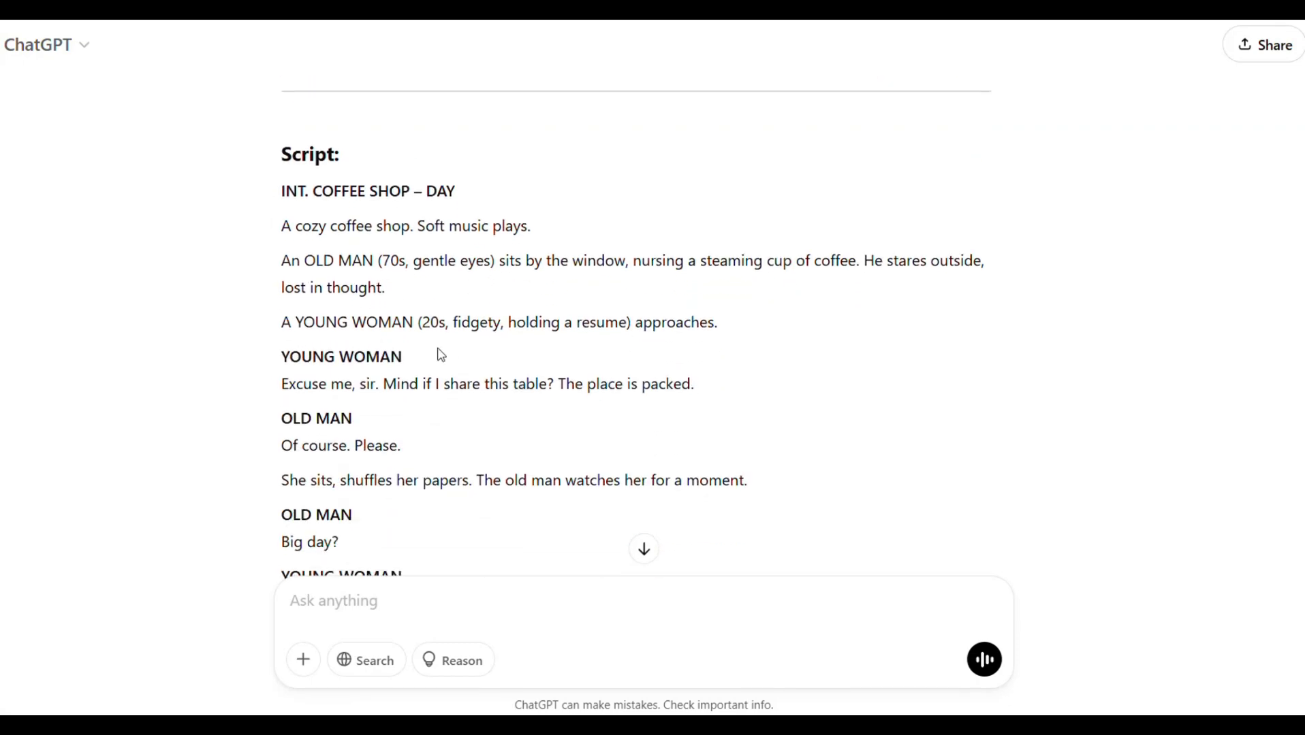
pyautogui.scroll(-2, 299, 383)
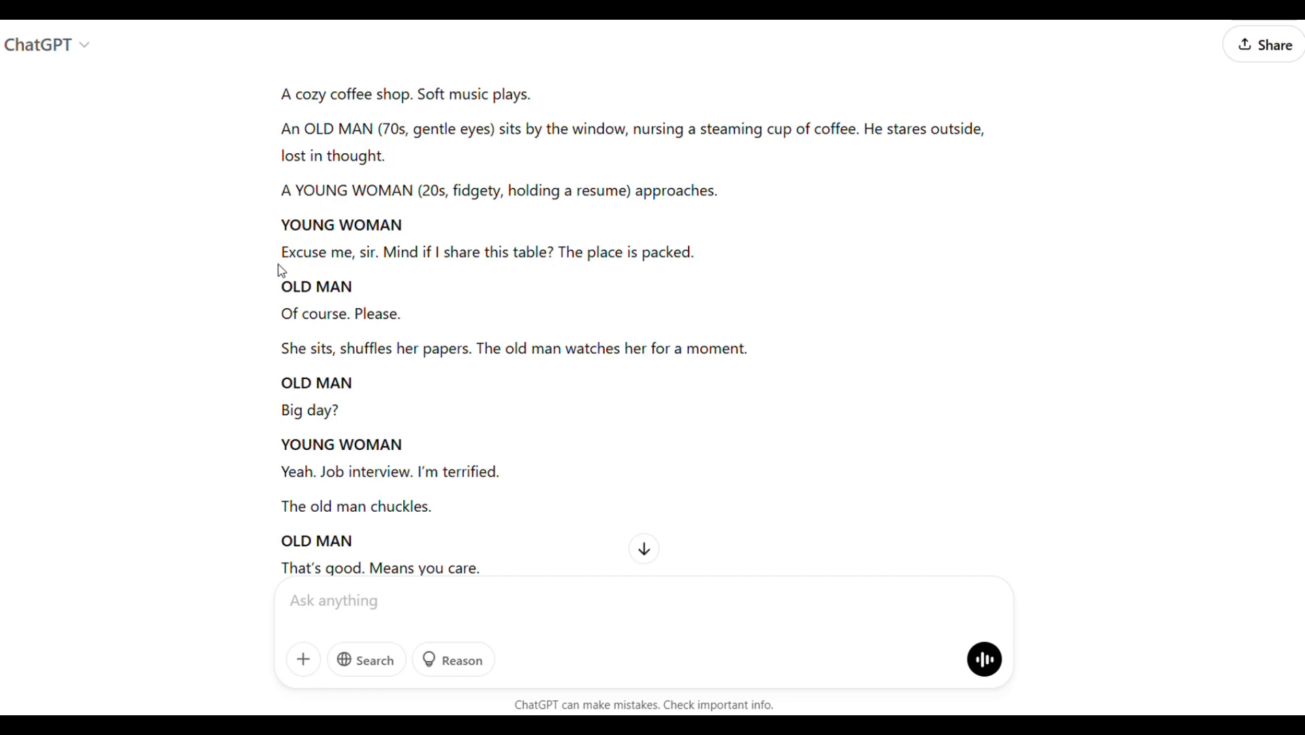
pyautogui.moveTo(281, 270); pyautogui.dragTo(480, 253)
pyautogui.click(427, 300)
pyautogui.tripleClick(358, 310)
pyautogui.scroll(-3, 320, 264)
pyautogui.tripleClick(312, 244)
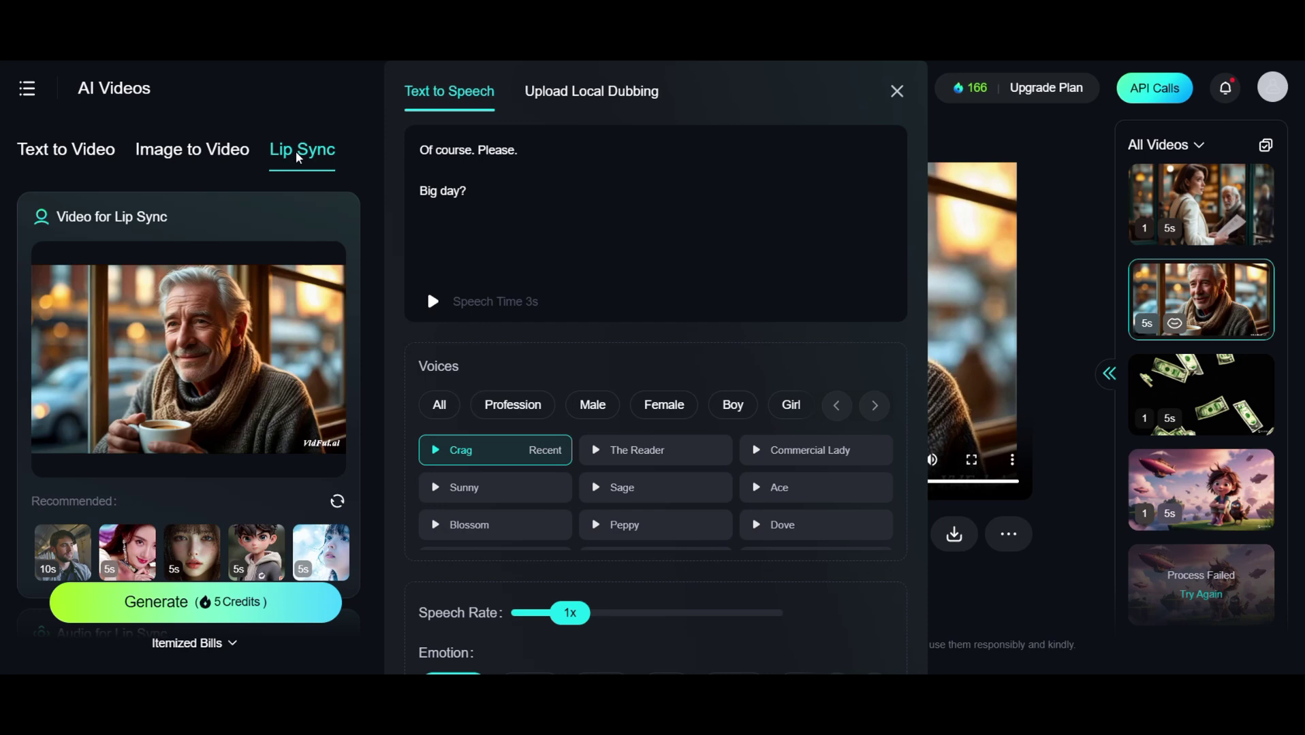
# Filter the Text to Speech voices to Male and preview Crag for the old man's lines
pyautogui.scroll(-2, 219, 185)
pyautogui.scroll(1, 204, 245)
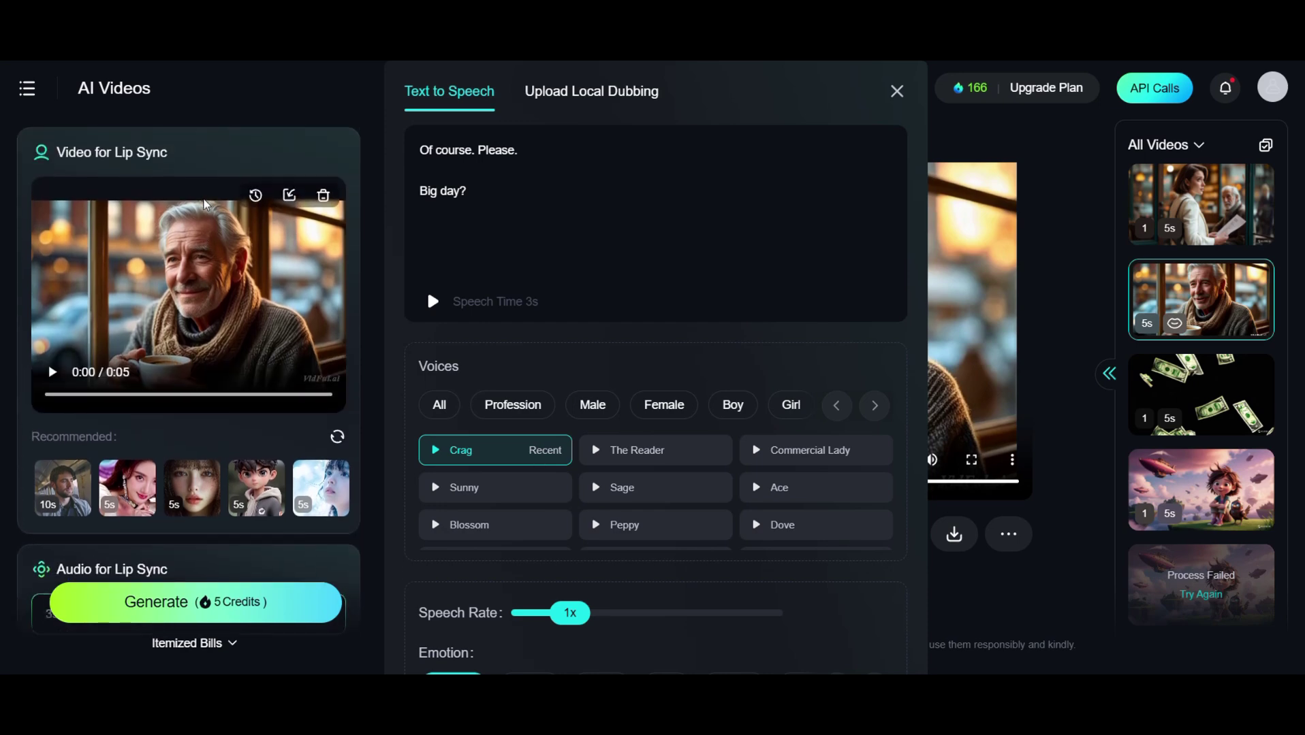
pyautogui.scroll(-1, 176, 312)
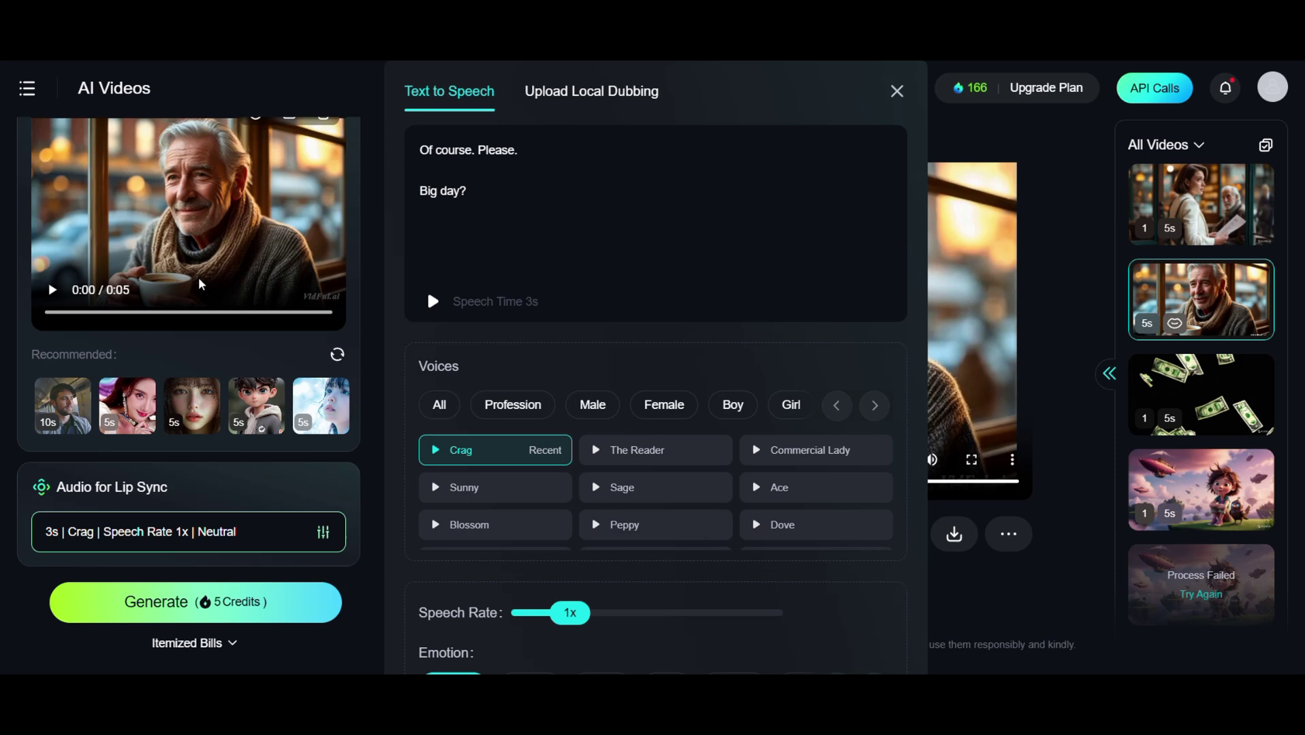
pyautogui.scroll(2, 178, 473)
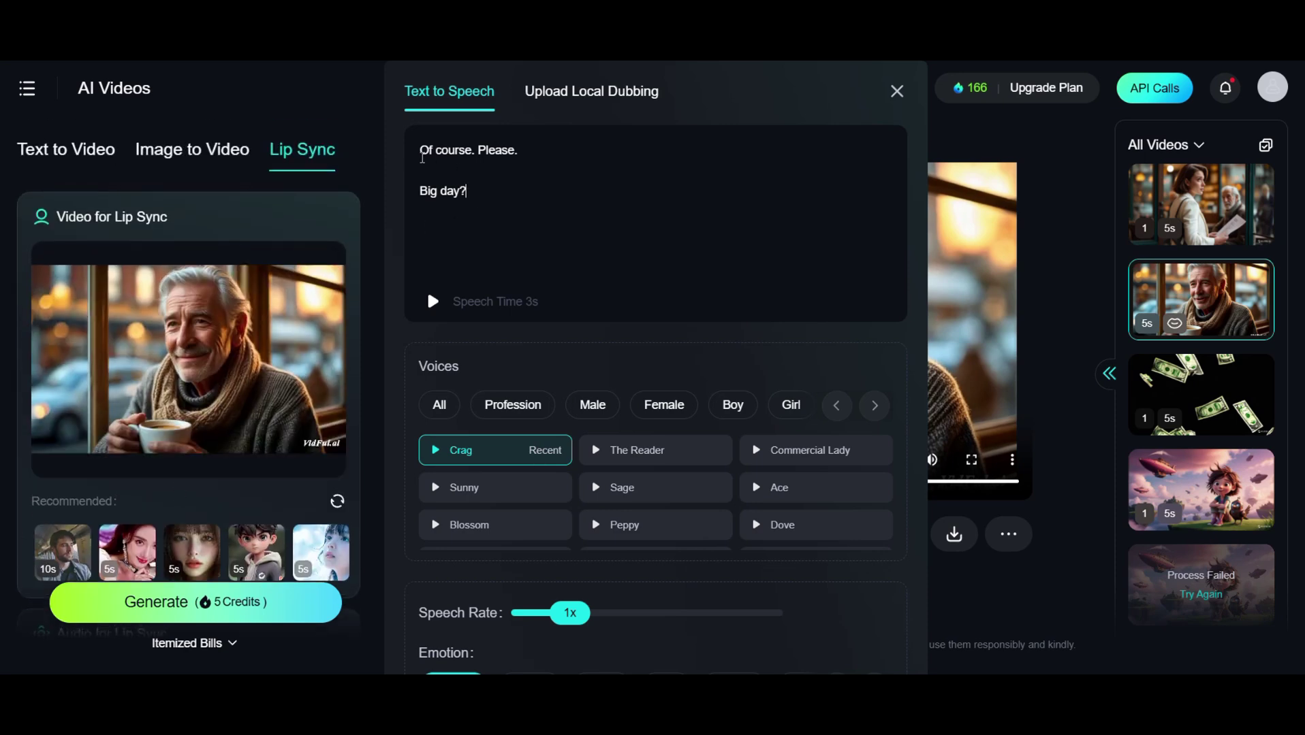
pyautogui.hotkey('ctrl', 'a')
pyautogui.click(508, 199)
pyautogui.click(590, 409)
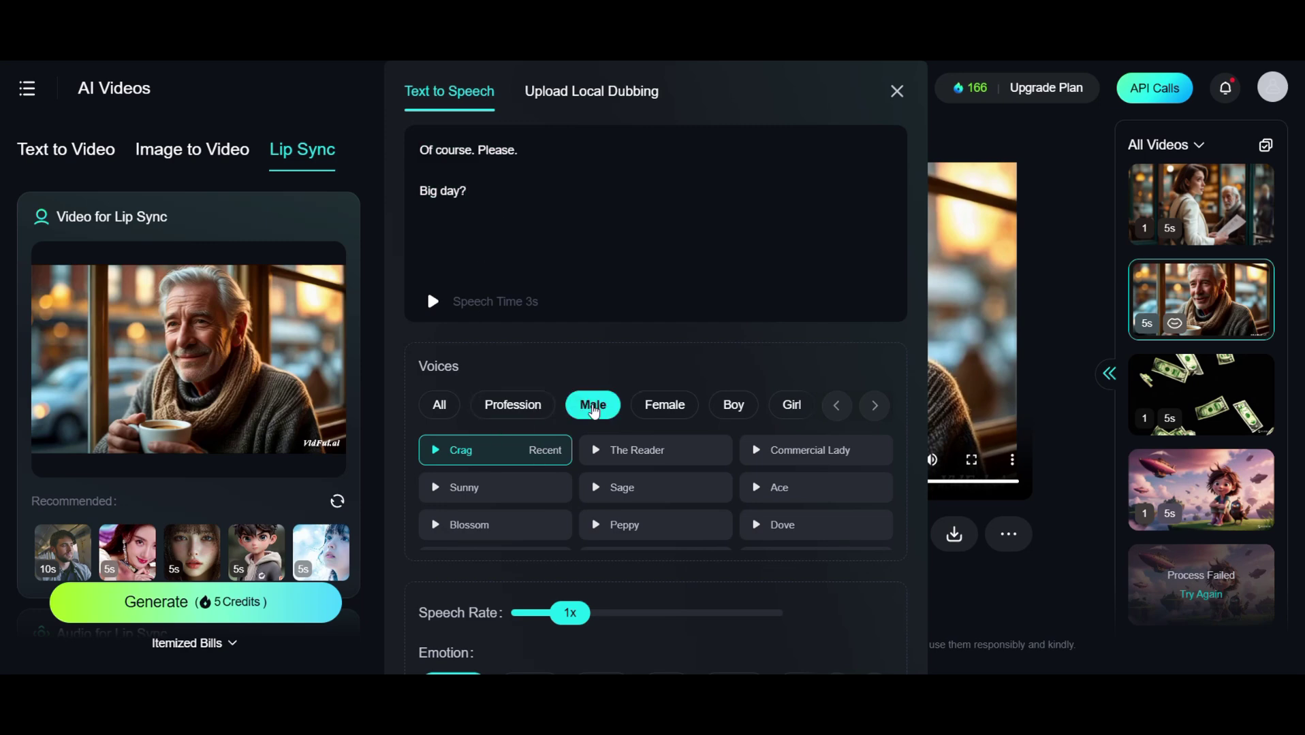
pyautogui.click(526, 454)
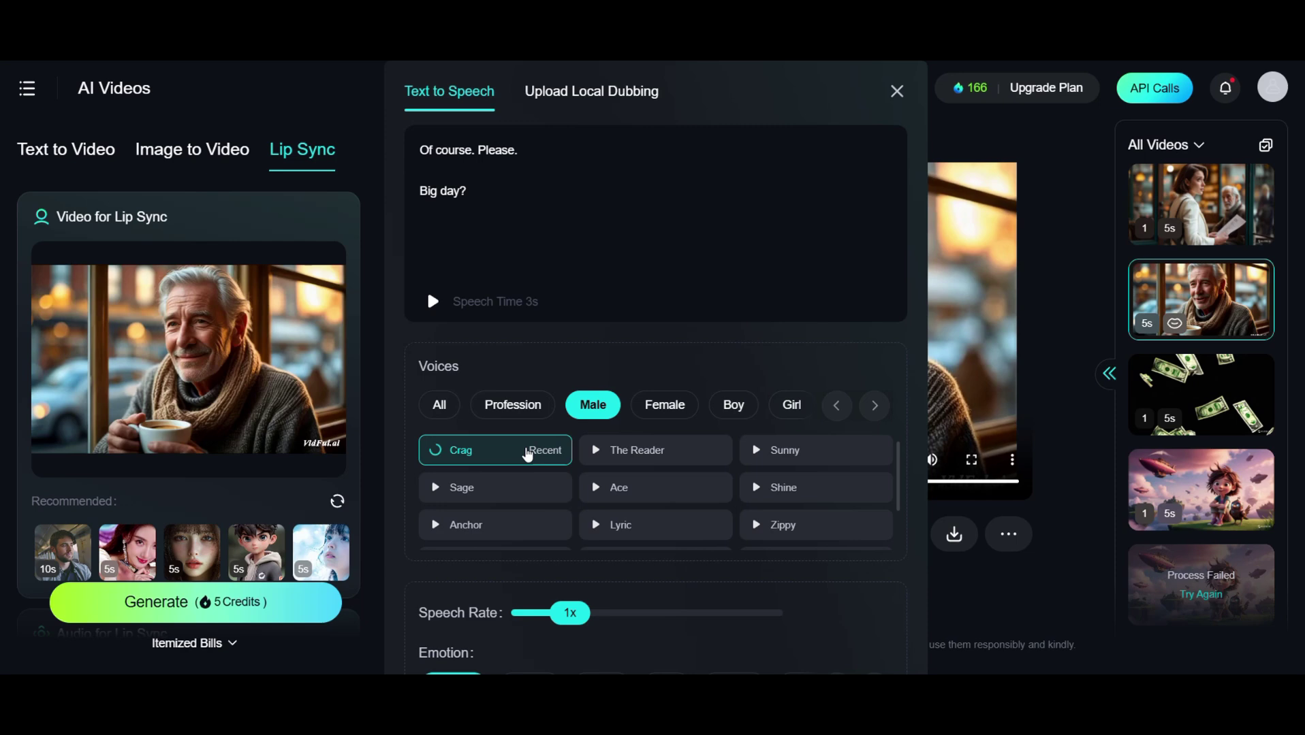
pyautogui.scroll(-2, 584, 455)
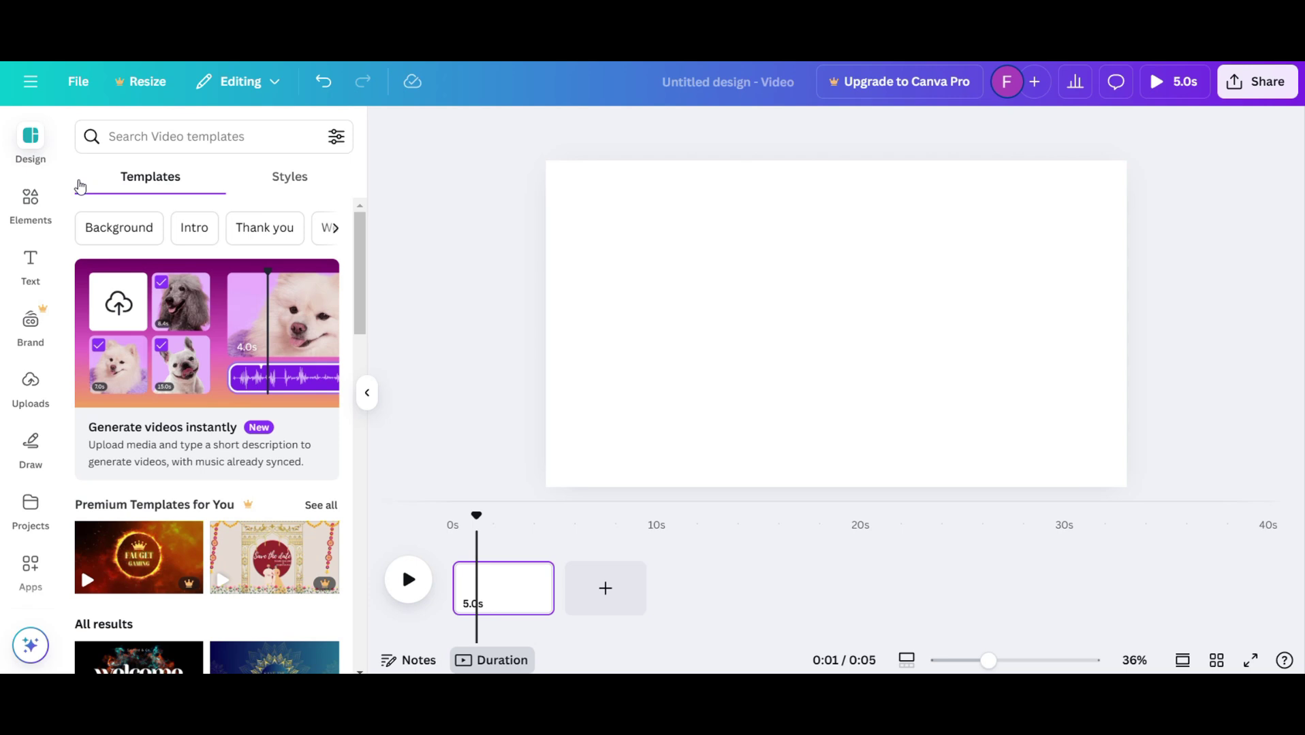
# Find the Vidnoz AI app in Canva's Apps by searching 'vidno'
pyautogui.click(31, 592)
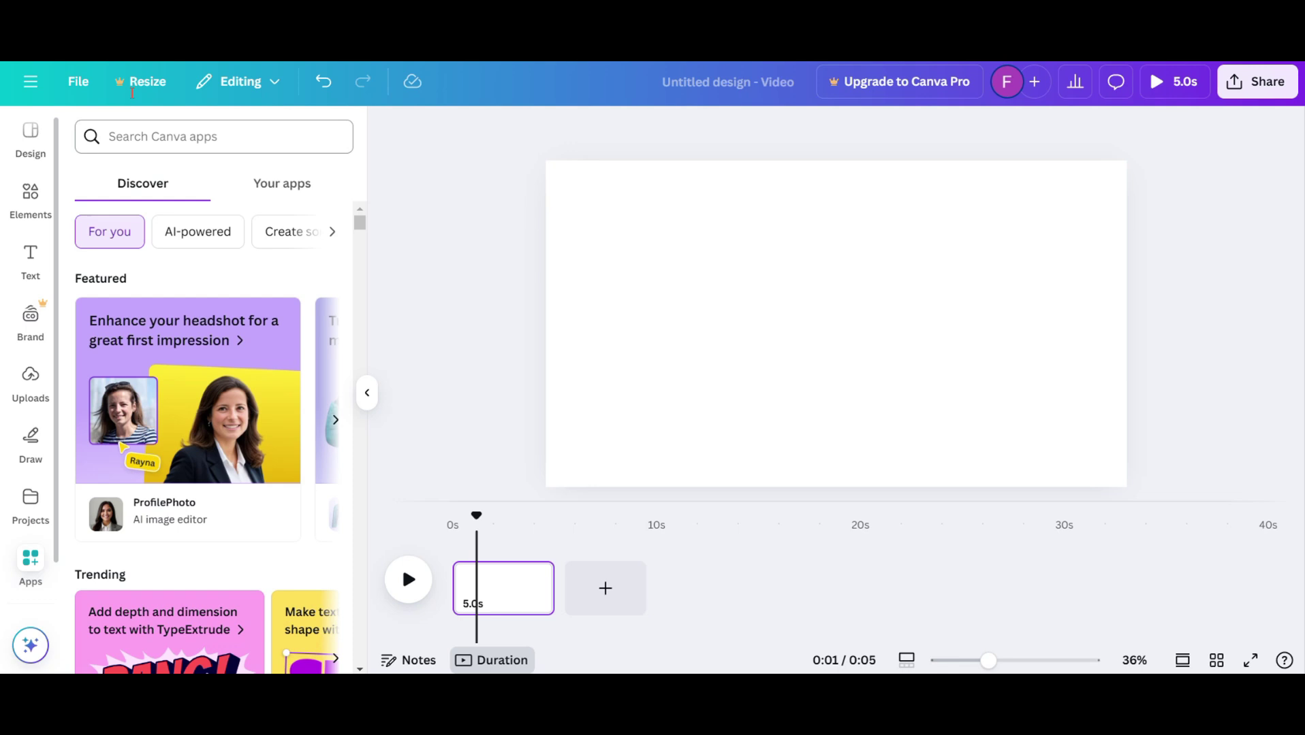
pyautogui.click(186, 128)
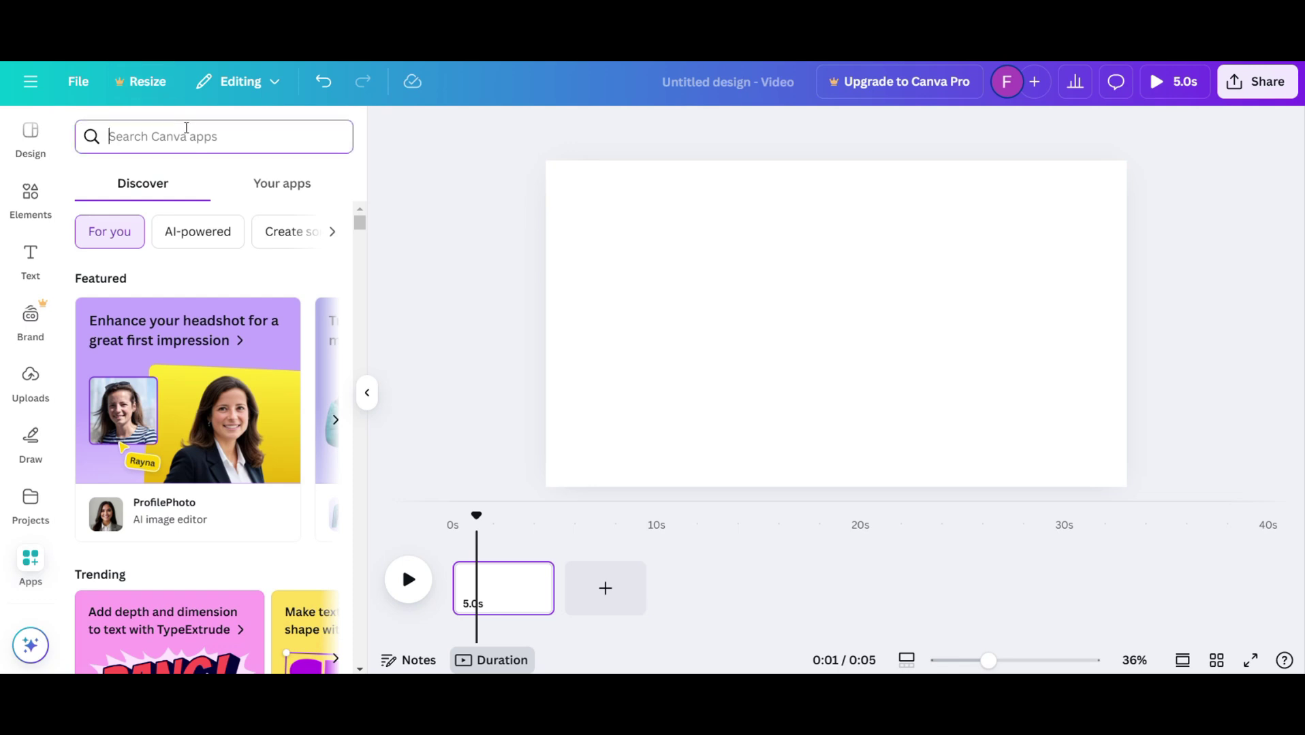
pyautogui.write('vidnoz')
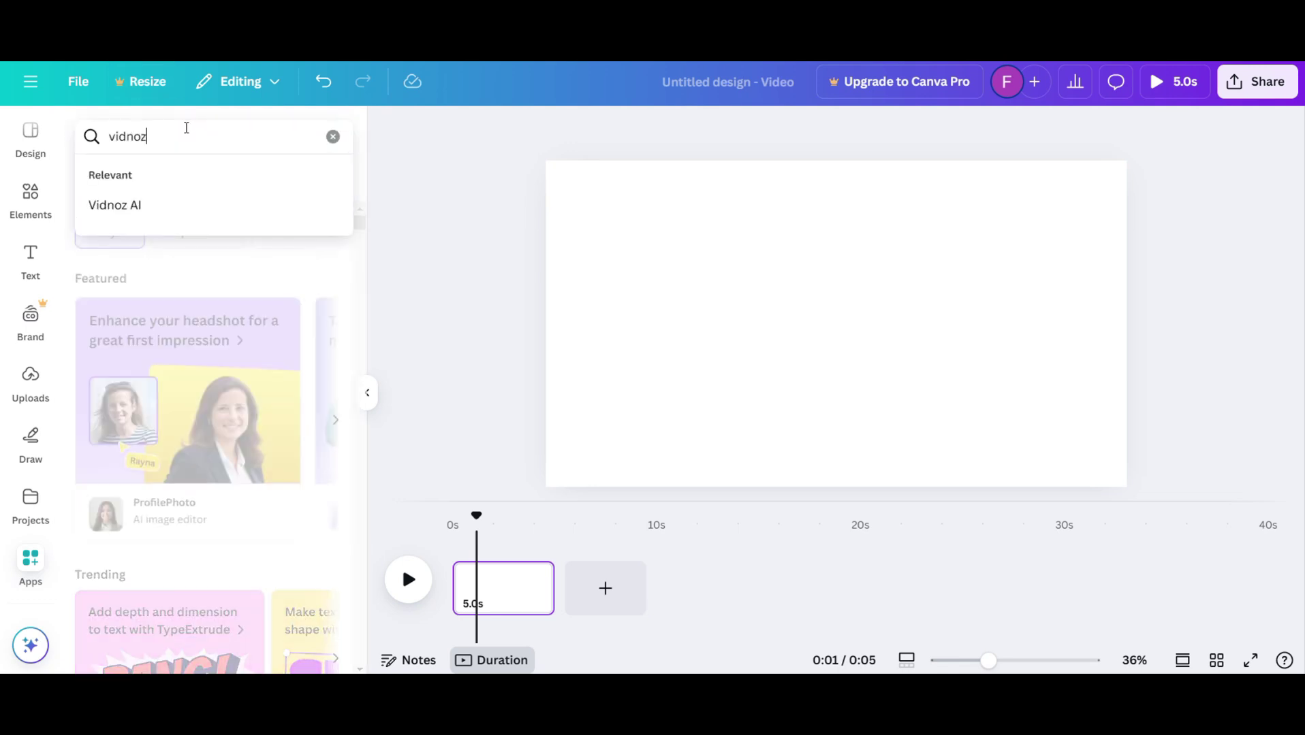
pyautogui.press('Return')
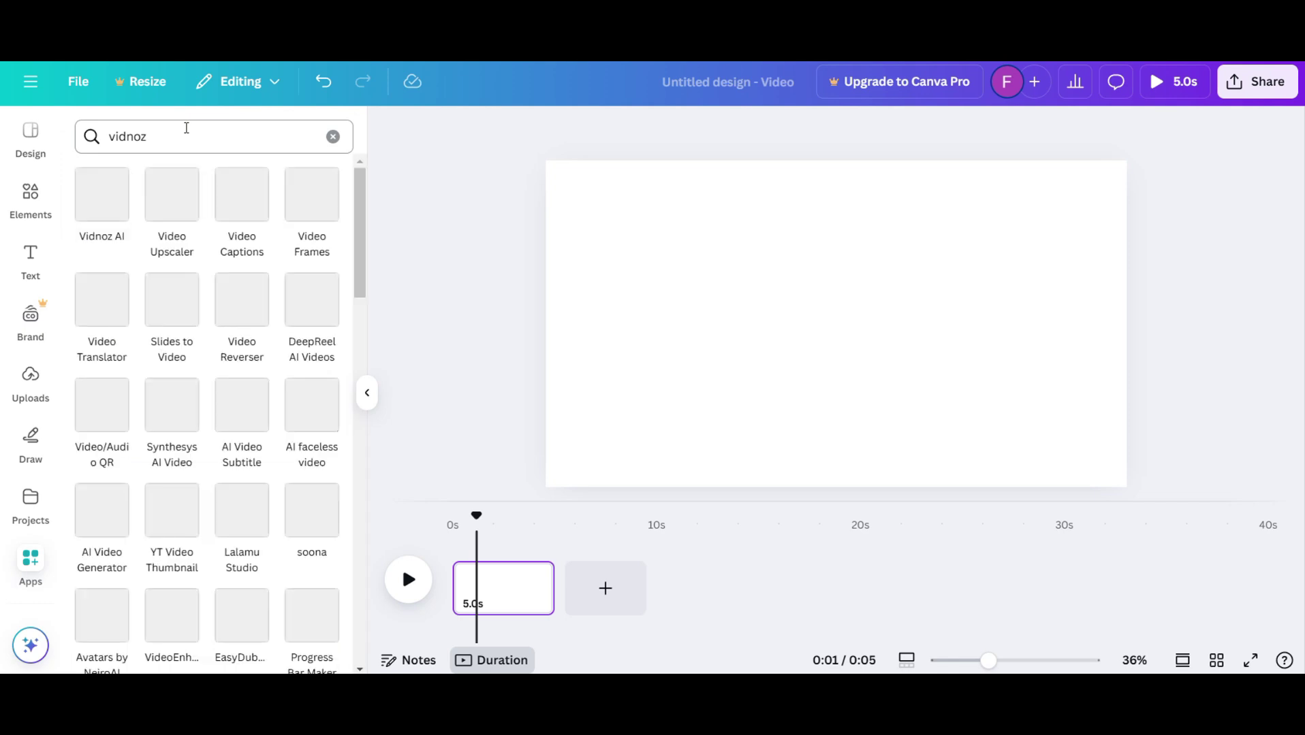
pyautogui.moveTo(102, 196)
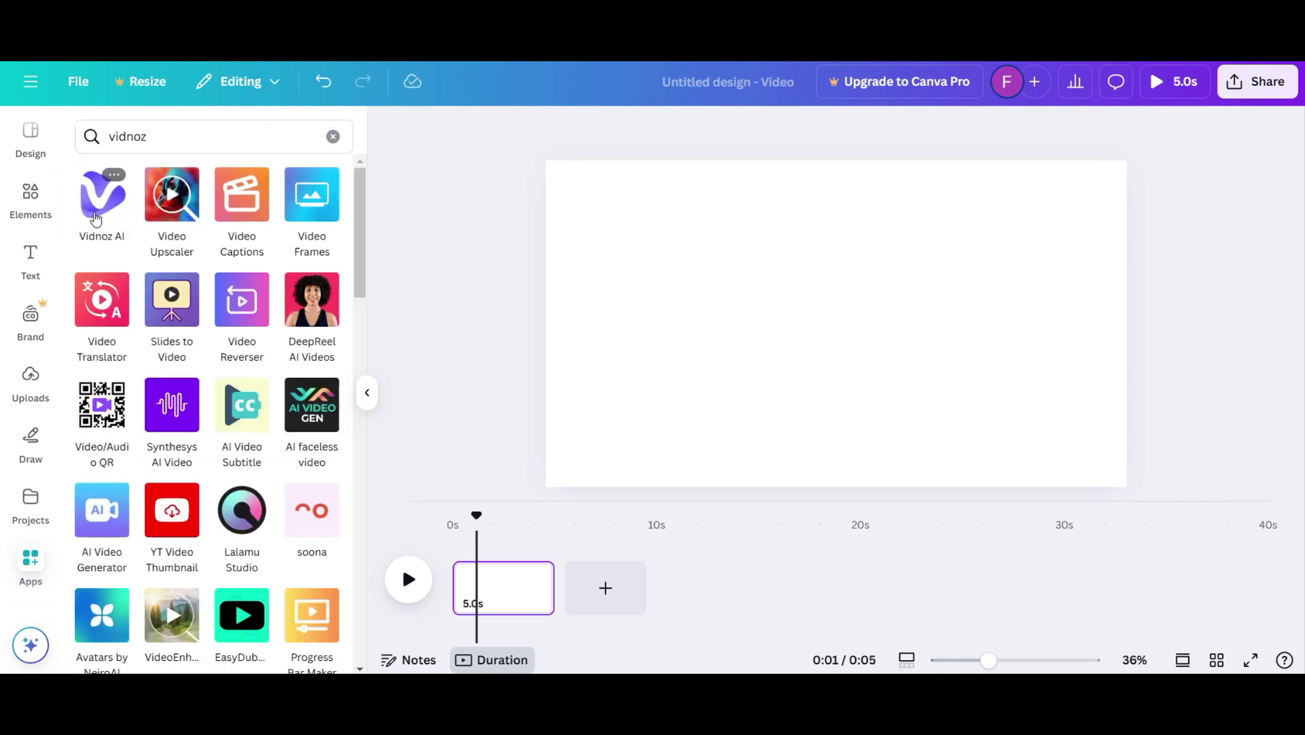
pyautogui.click(96, 218)
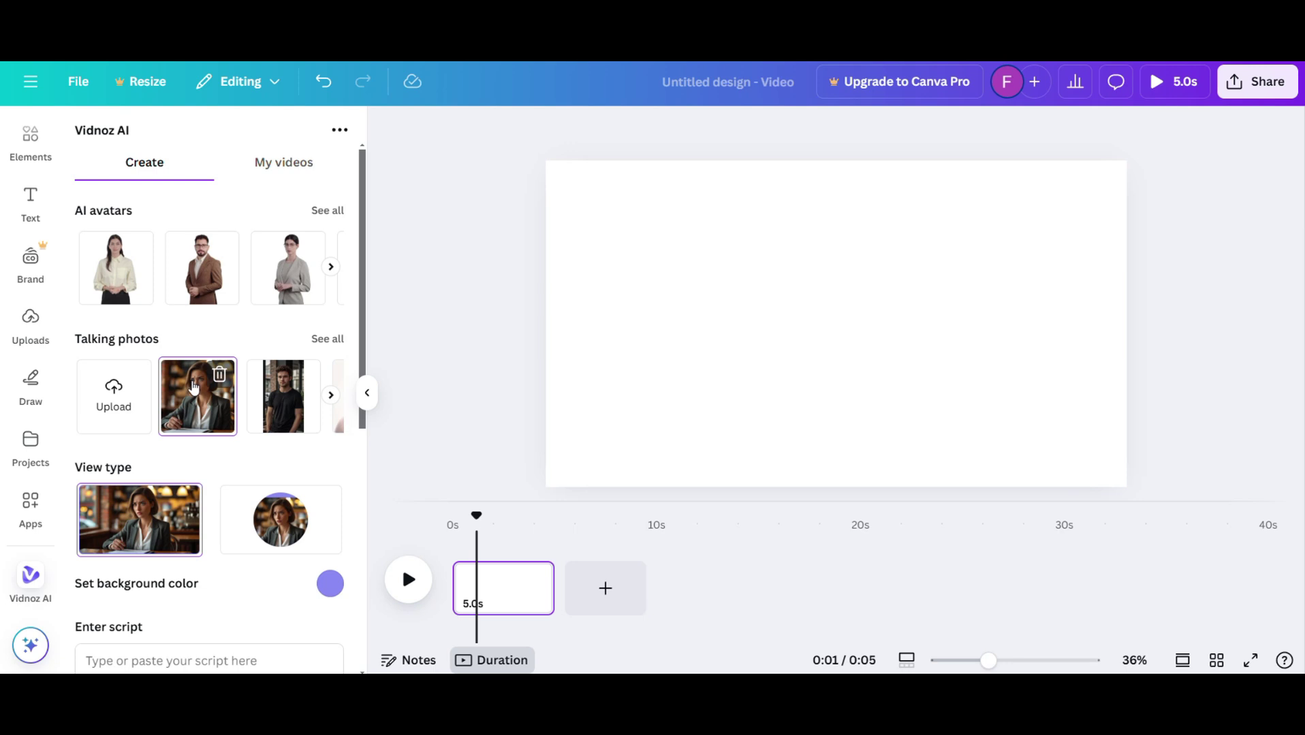
# Keep Monica (Female) as the talking-photo voice and generate the video
pyautogui.scroll(-3, 197, 408)
pyautogui.click(215, 543)
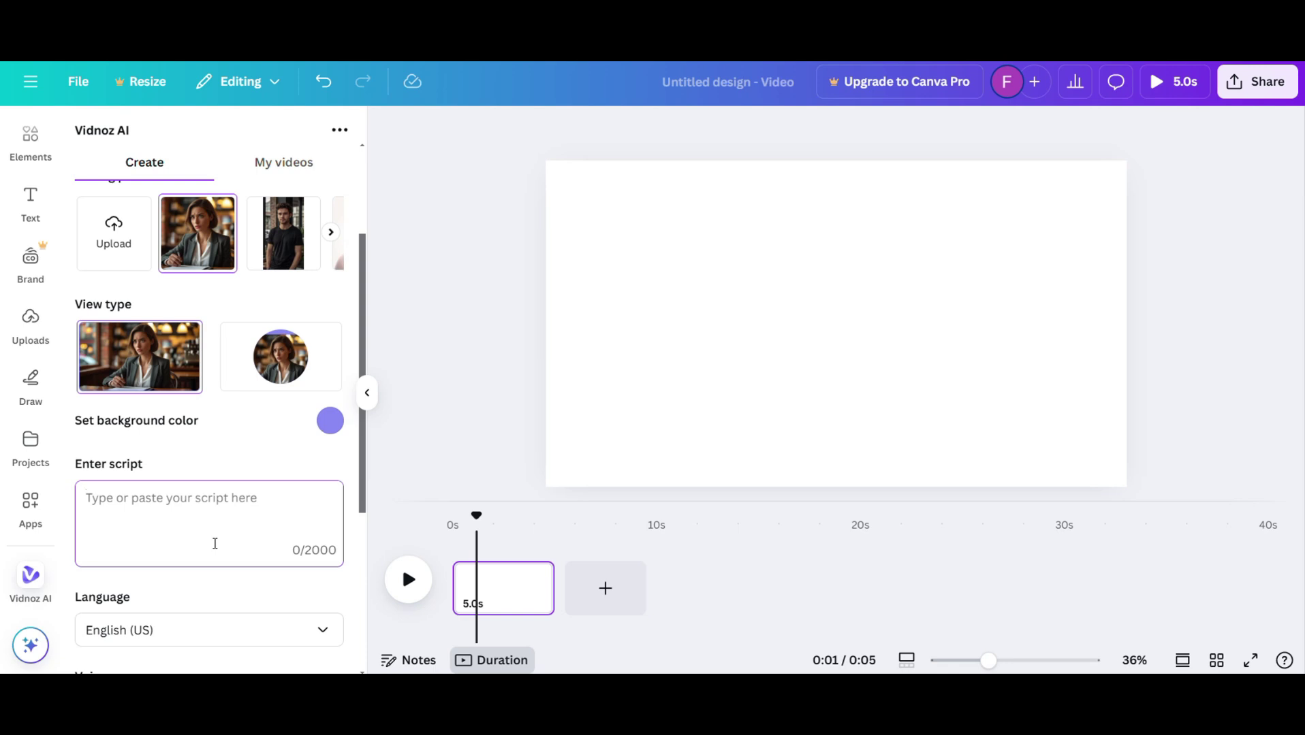
pyautogui.scroll(-3, 215, 543)
pyautogui.scroll(-1, 215, 543)
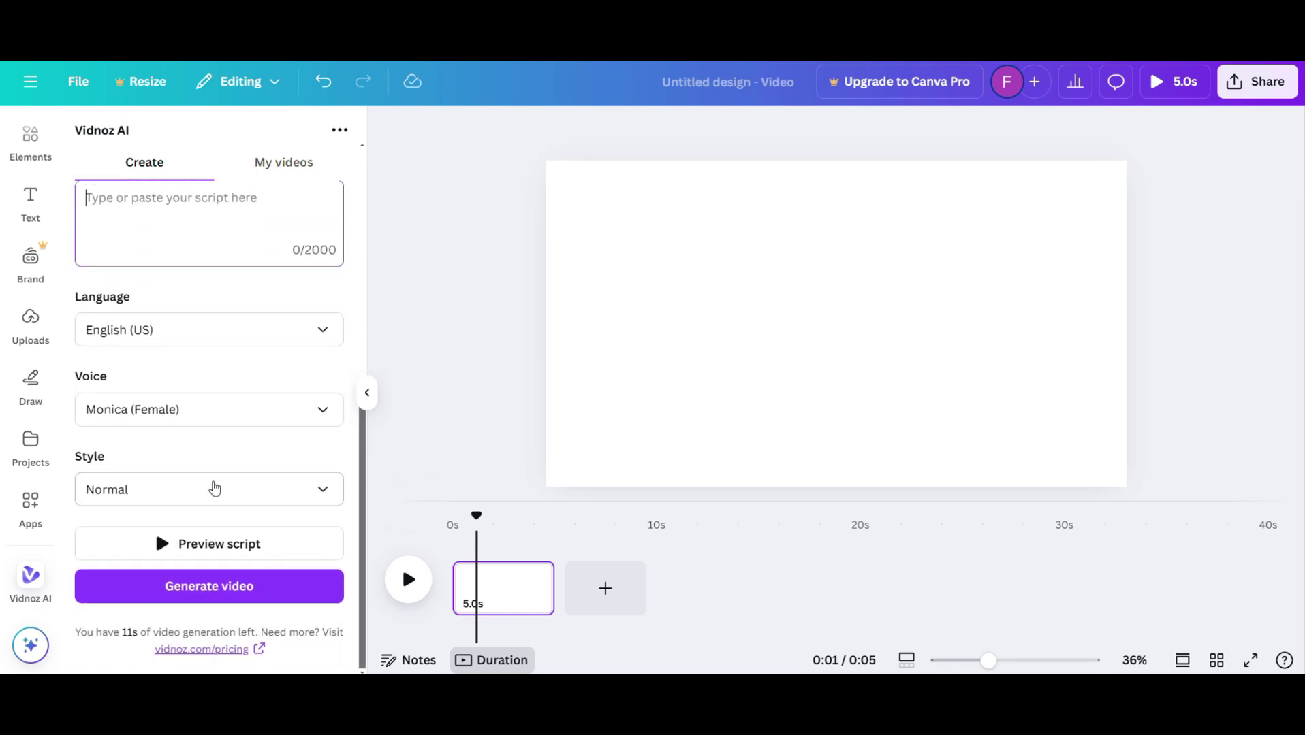
pyautogui.click(248, 421)
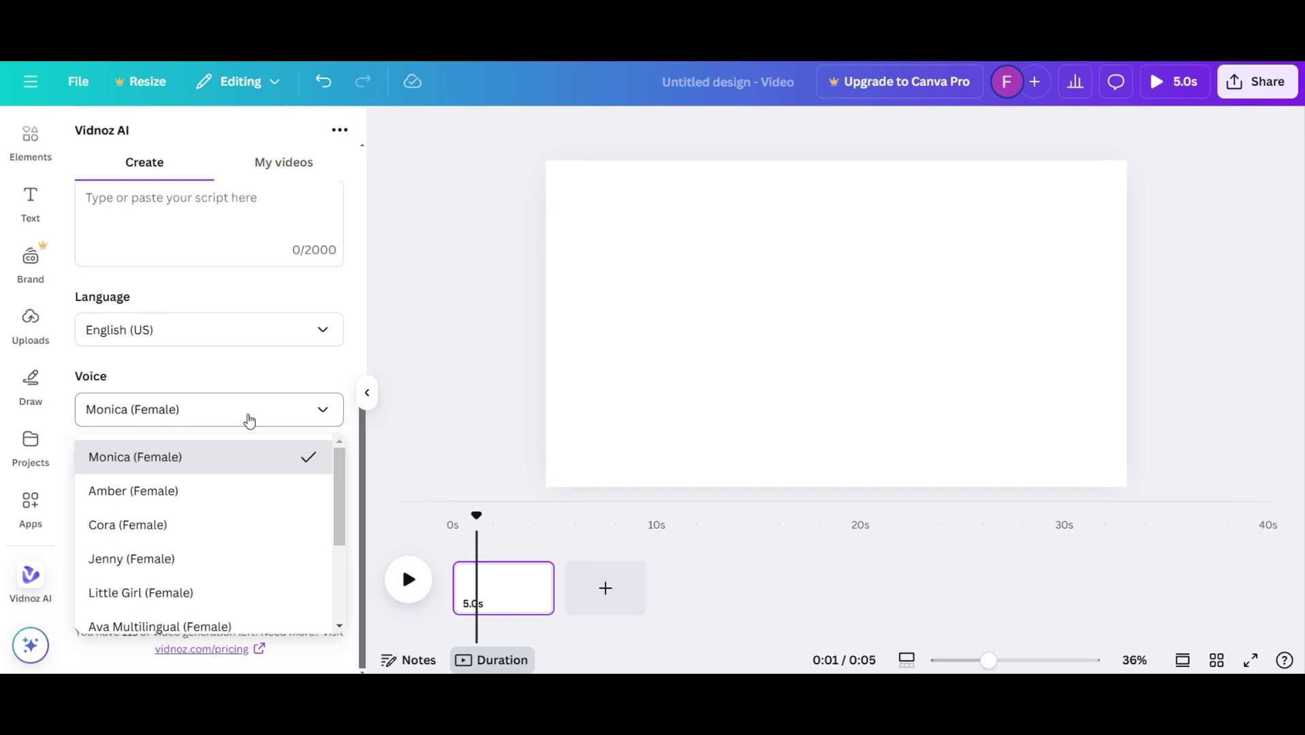
pyautogui.click(248, 421)
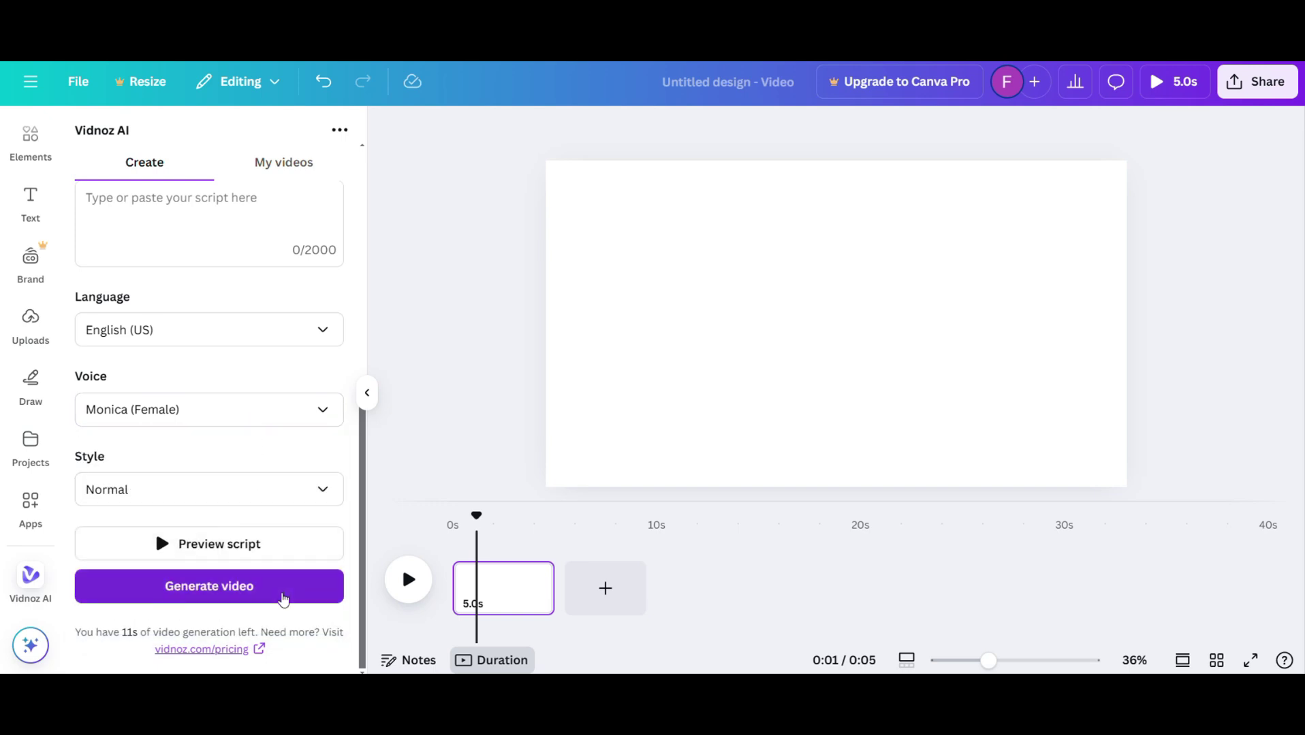
pyautogui.click(278, 576)
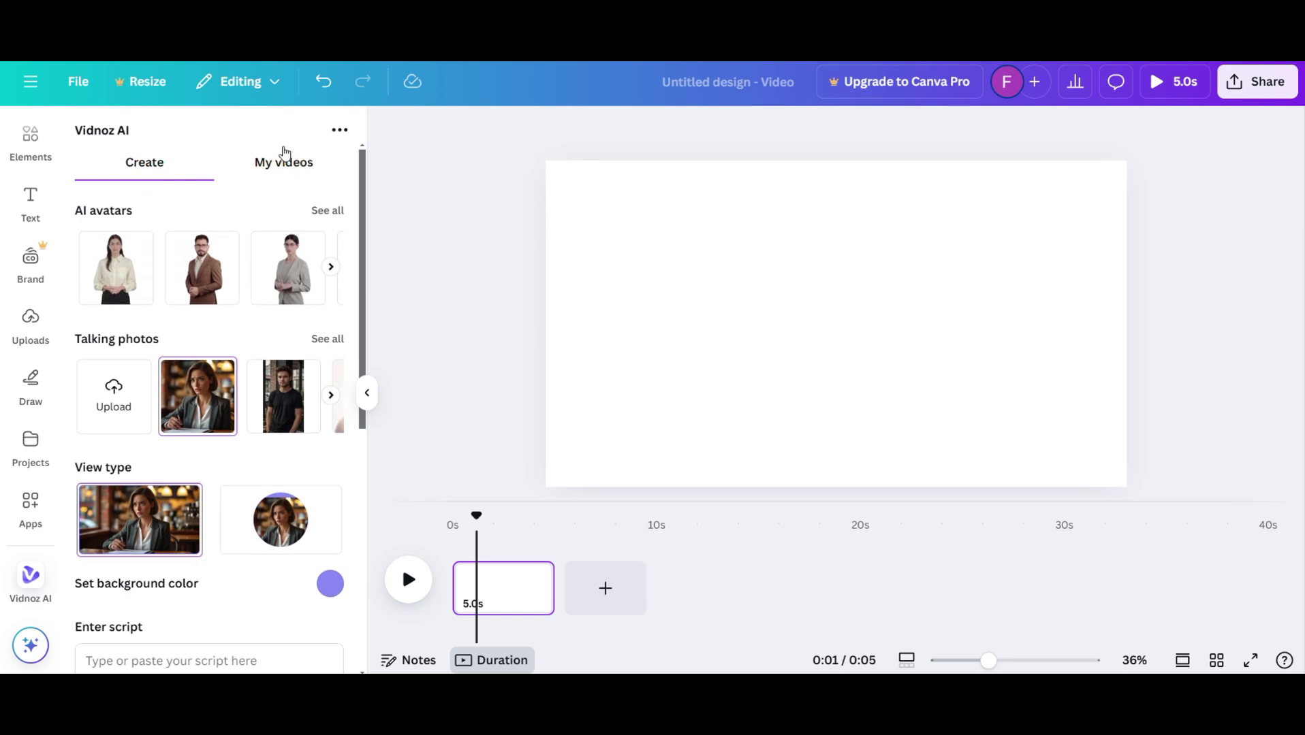
# Add the 22.4s woman video from My videos and enlarge it to fill the canvas
pyautogui.click(284, 154)
pyautogui.moveTo(140, 313)
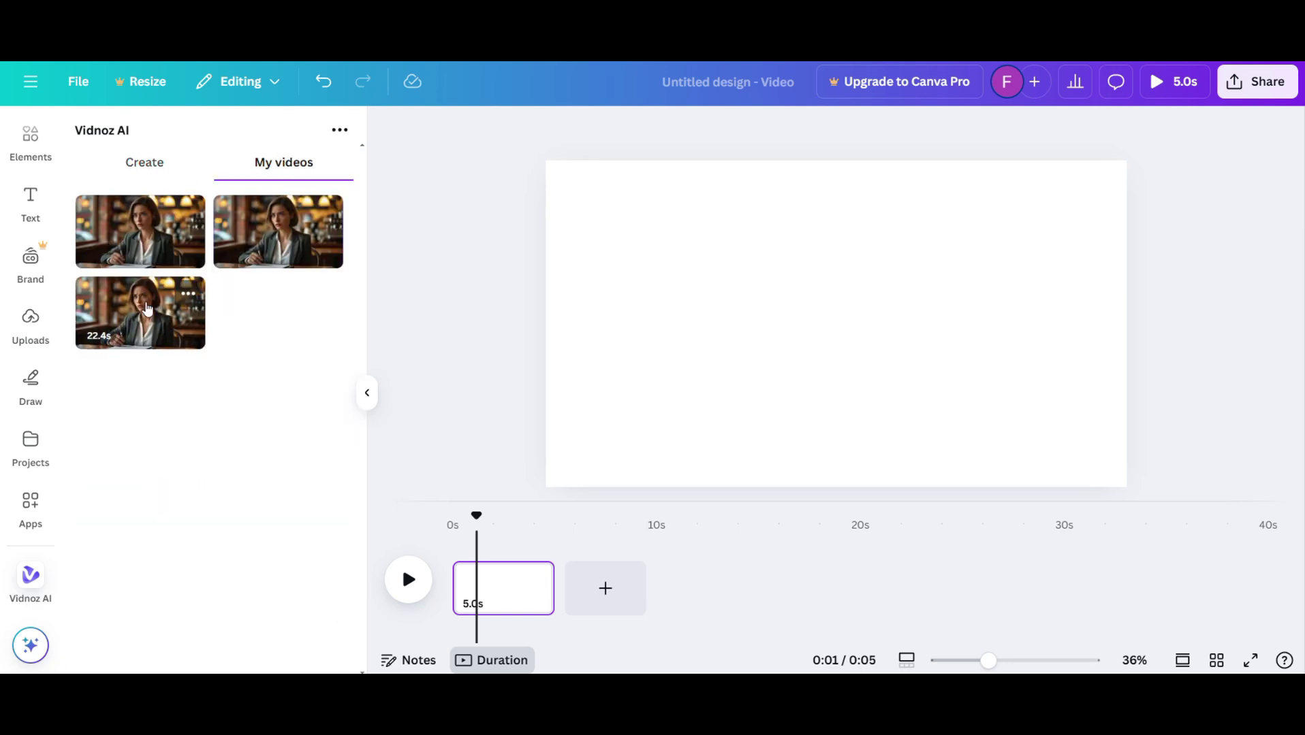
pyautogui.click(147, 308)
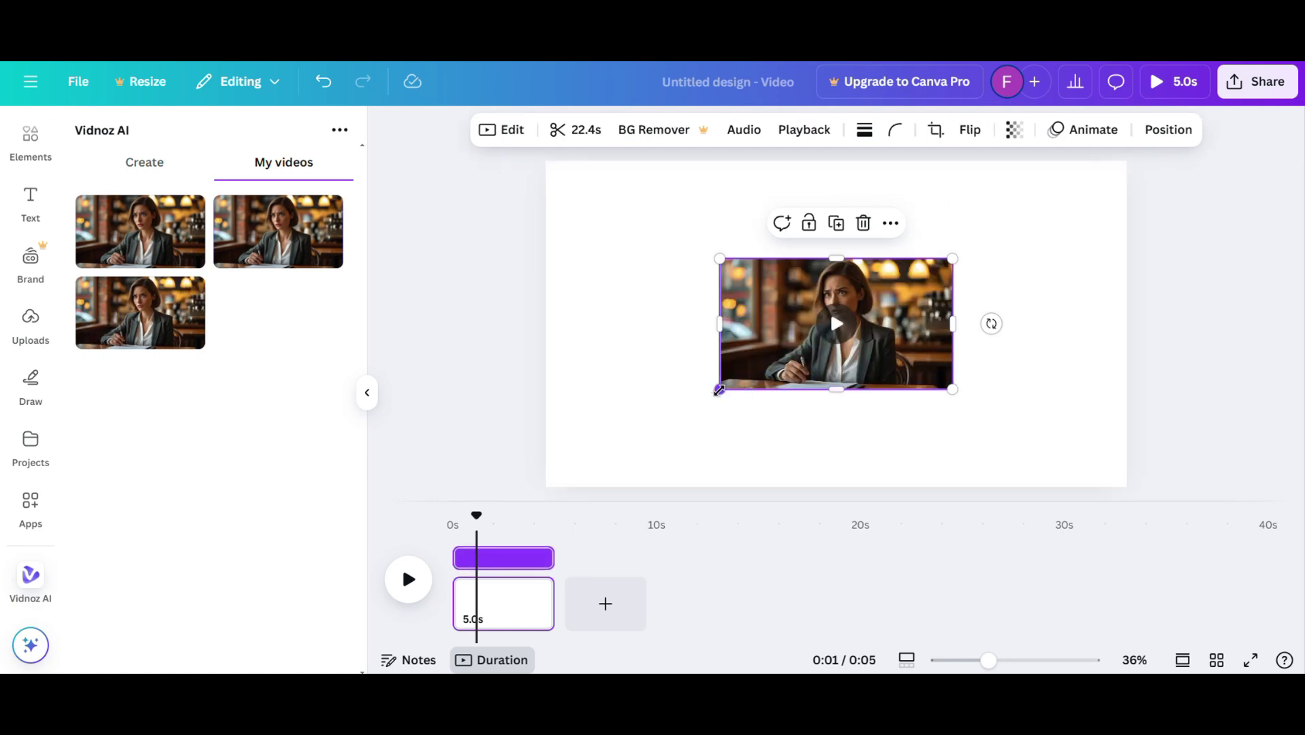
pyautogui.moveTo(719, 391); pyautogui.dragTo(545, 488)
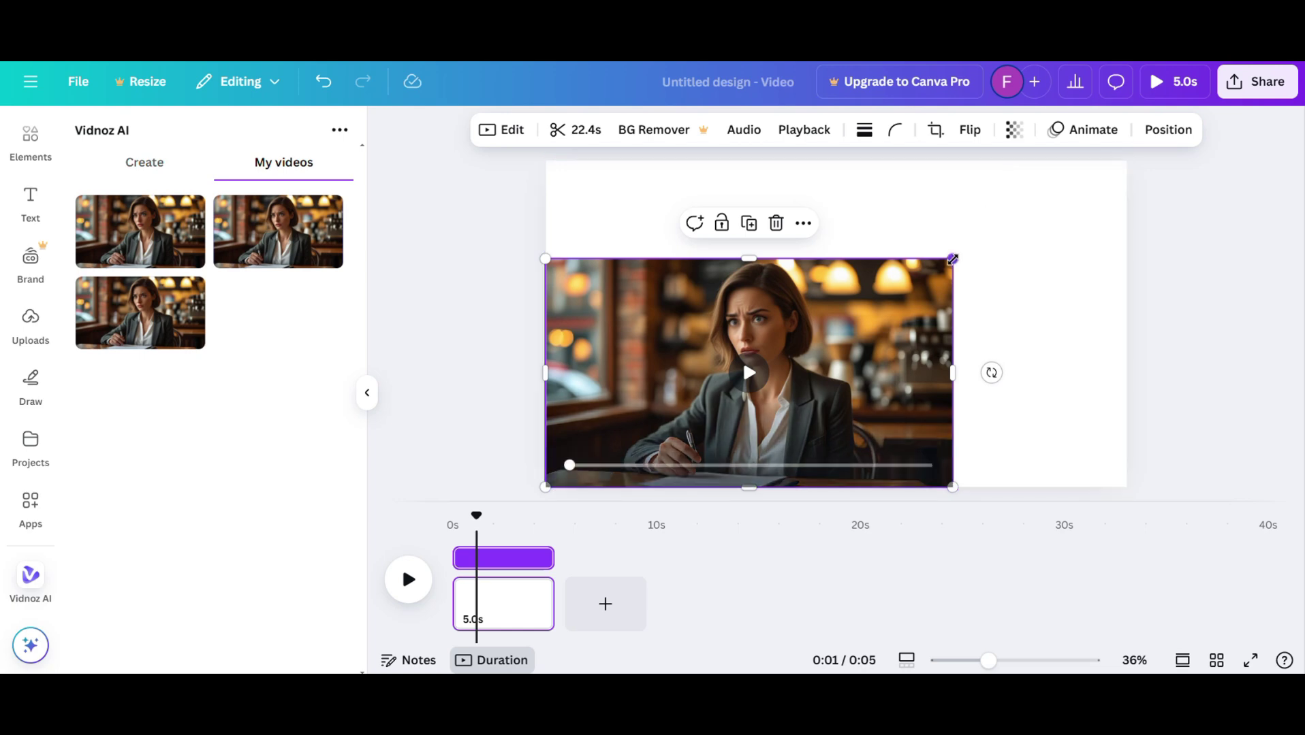
pyautogui.moveTo(951, 258)
pyautogui.mouseDown()
pyautogui.moveTo(1182, 109)
pyautogui.moveTo(1119, 150)
pyautogui.mouseUp()
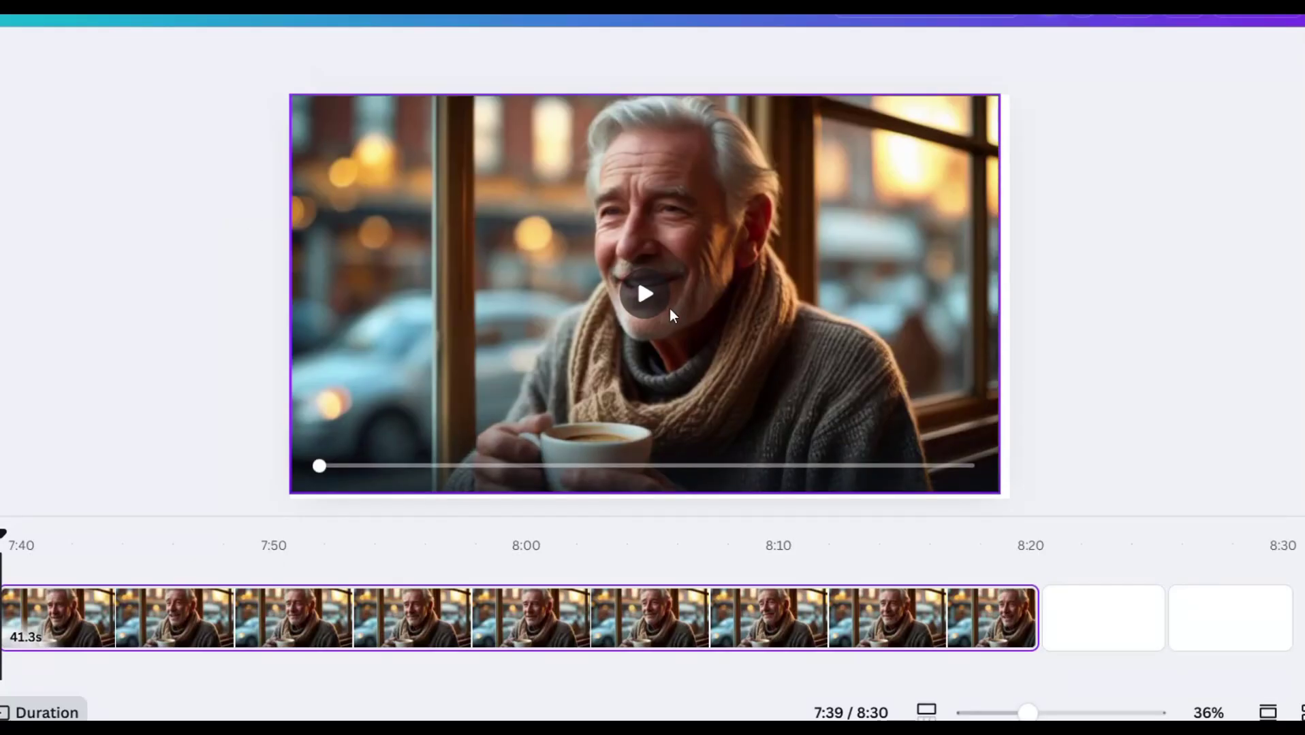
# Play the old man's video on the Canva page
pyautogui.click(670, 309)
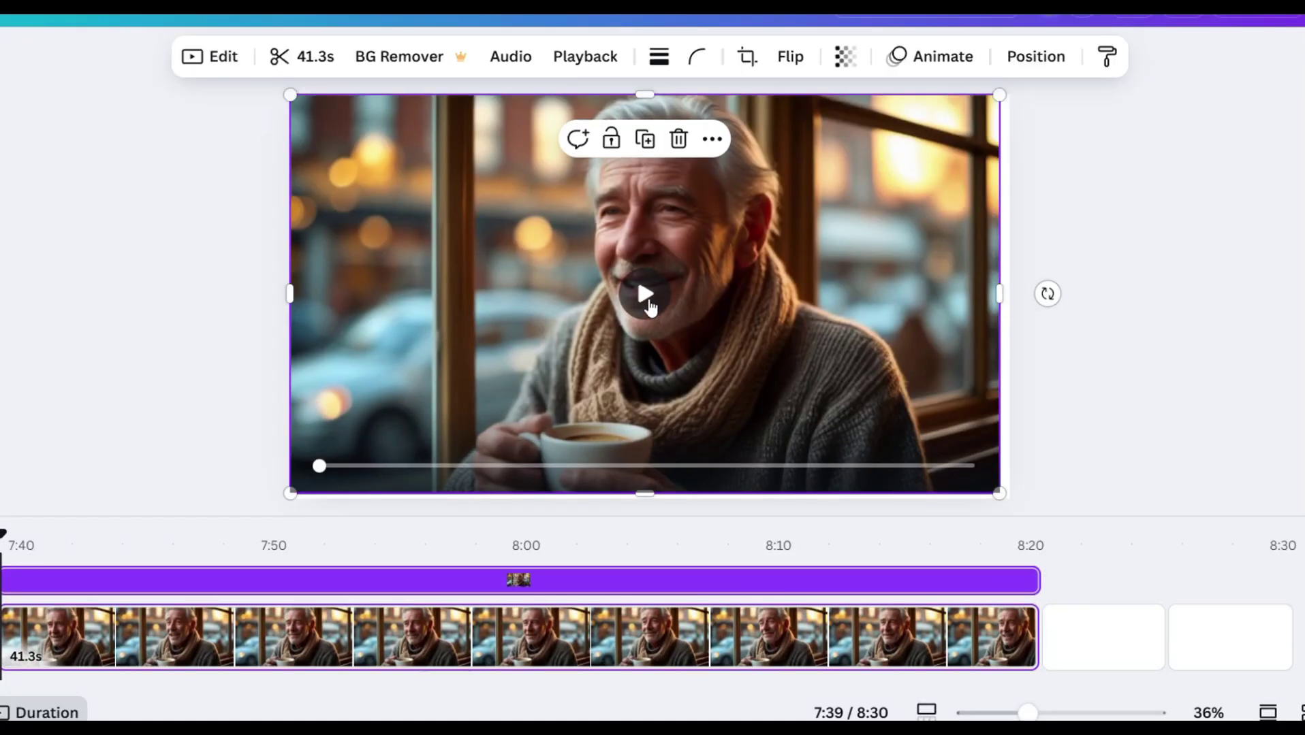
pyautogui.click(646, 294)
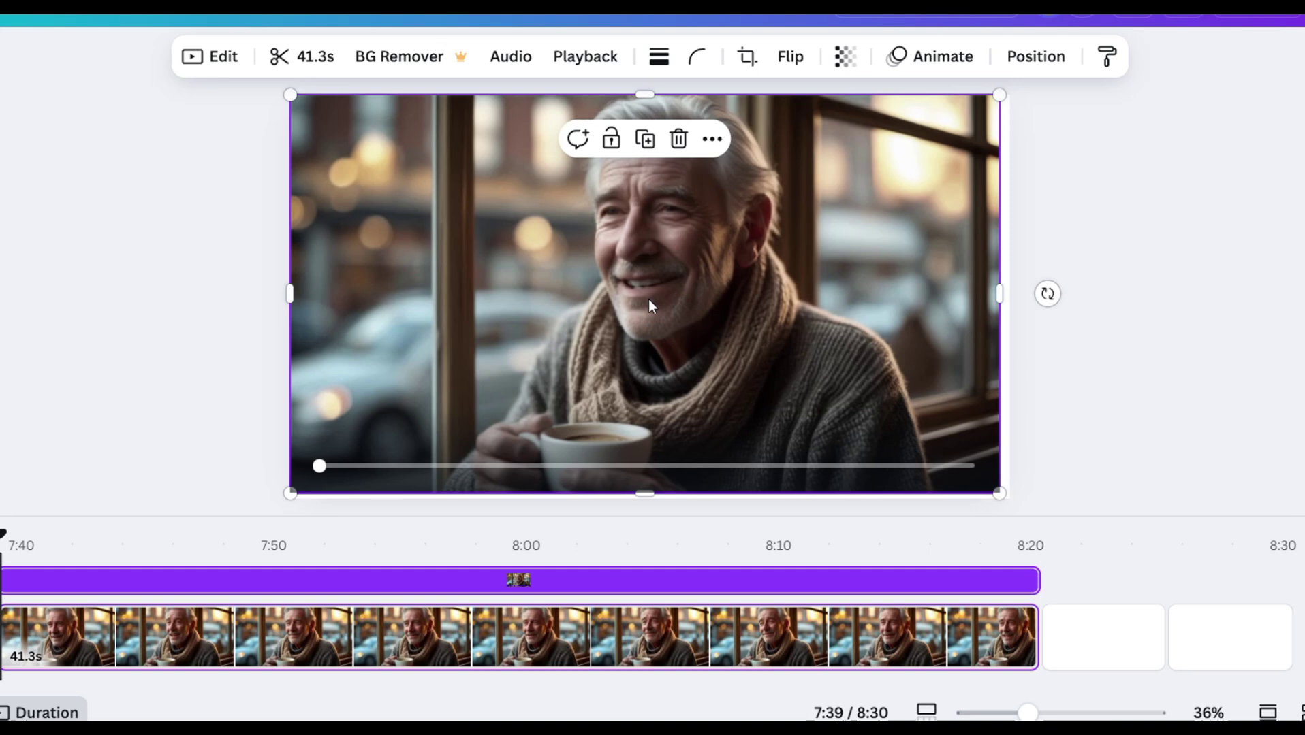
pyautogui.click(1089, 222)
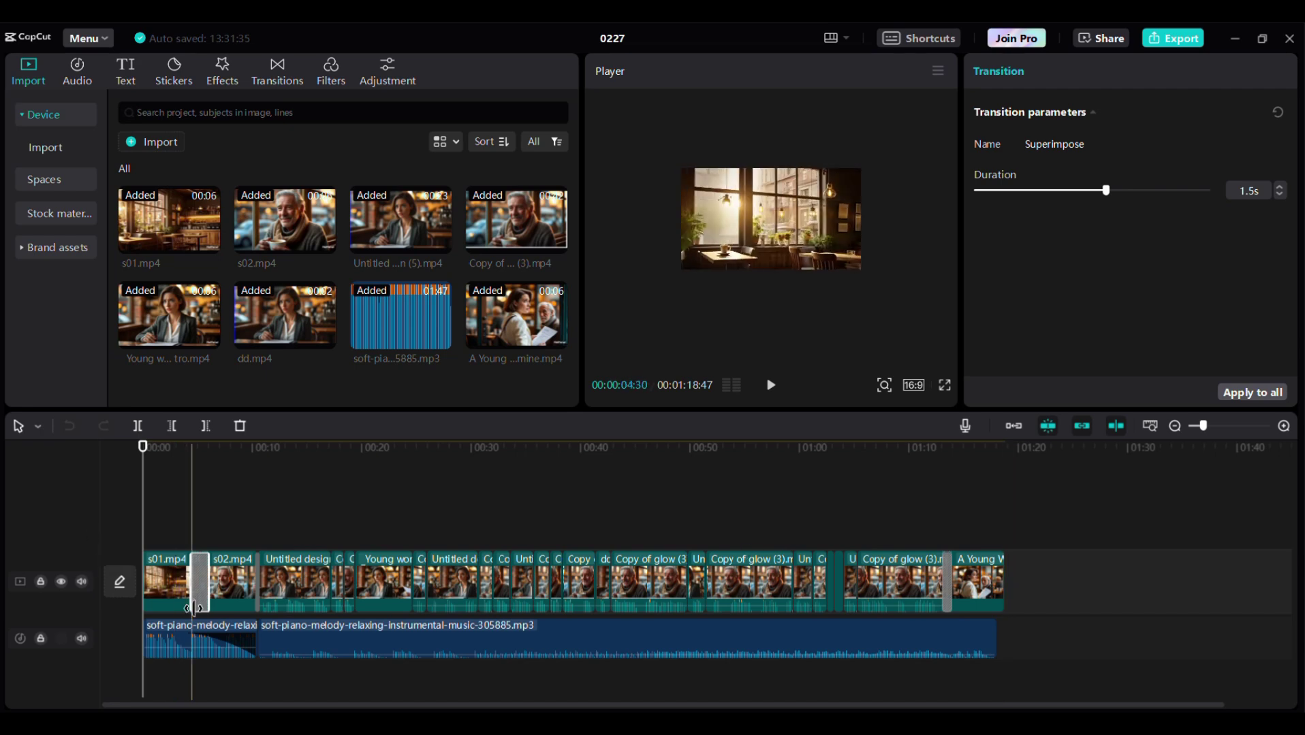
# Check both piano music clips' lowered volume, then bring up Text > Auto captions
pyautogui.click(240, 634)
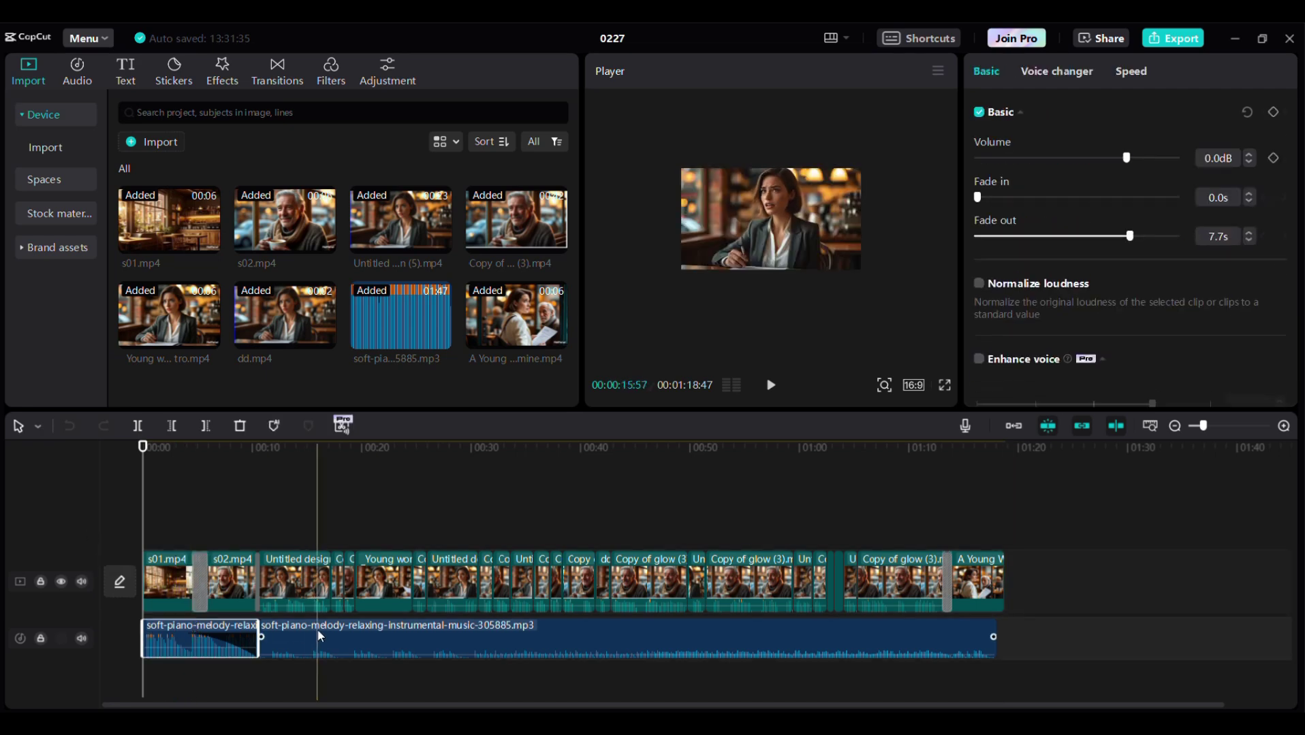
pyautogui.click(316, 637)
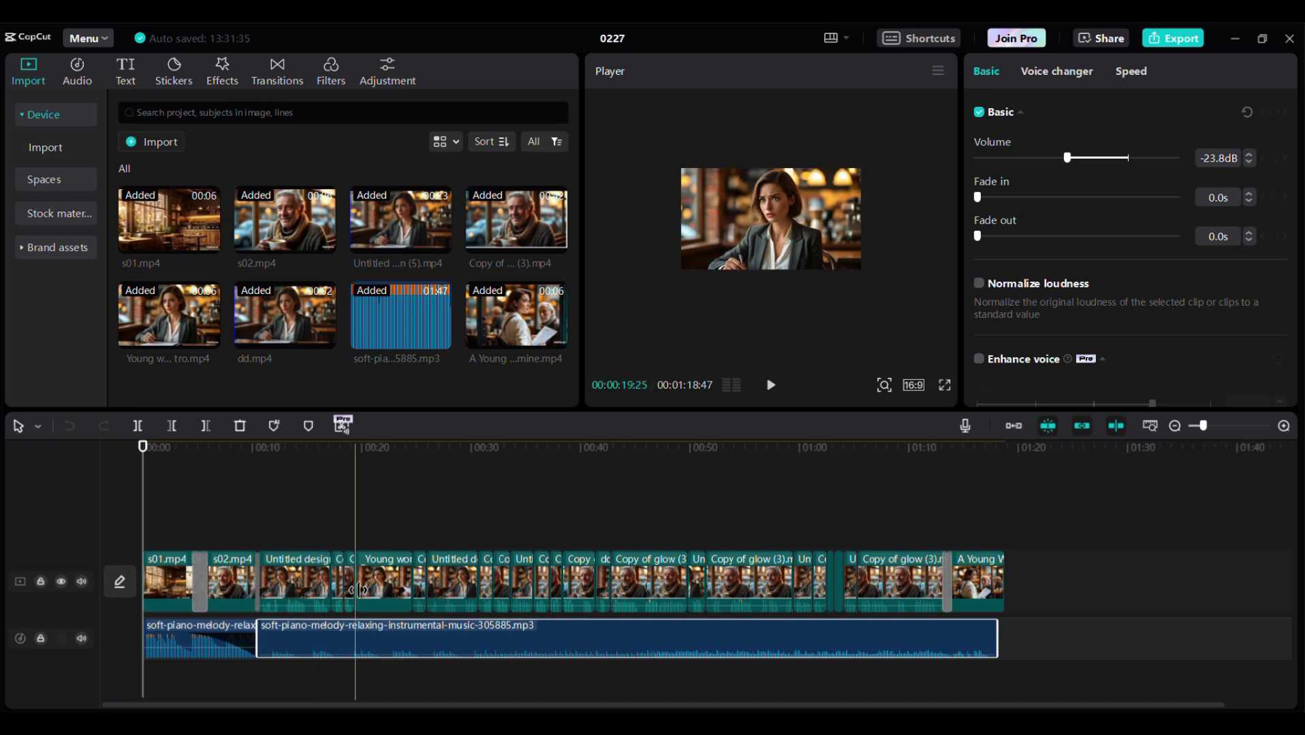
pyautogui.scroll(1, 358, 590)
pyautogui.scroll(1, 359, 590)
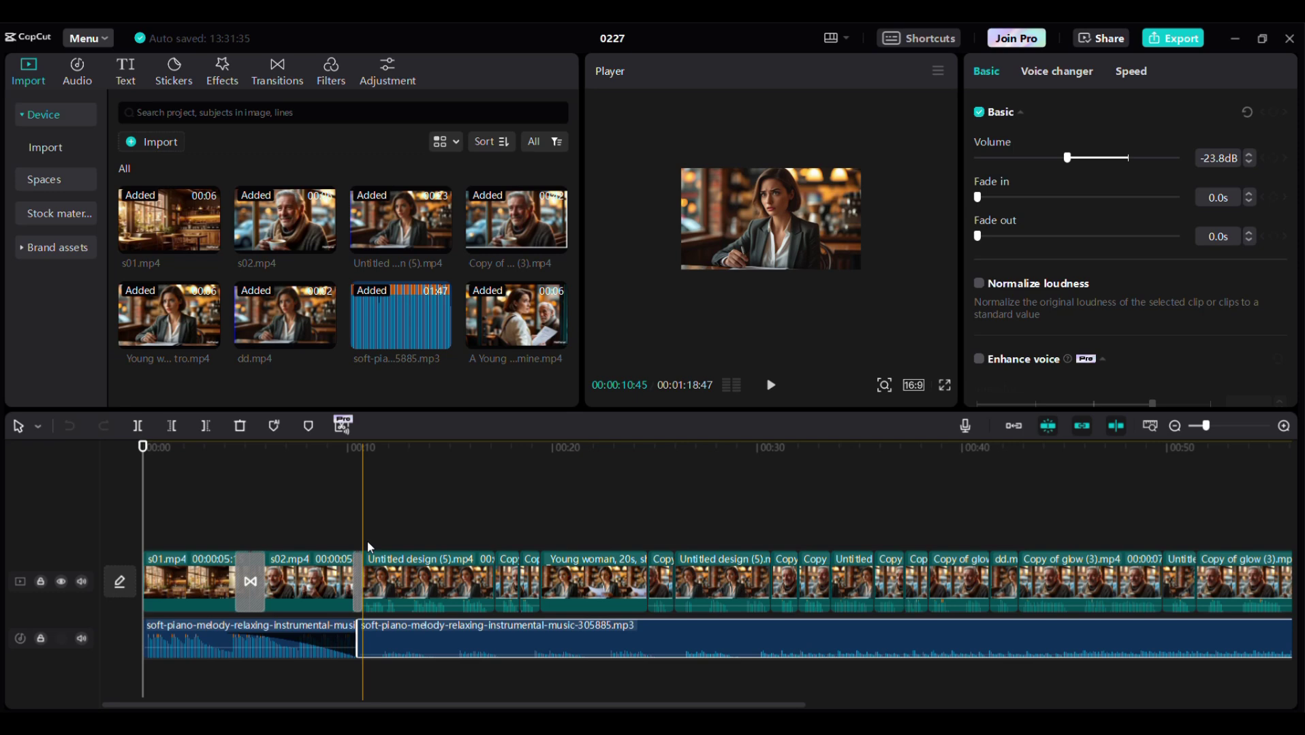
pyautogui.click(126, 63)
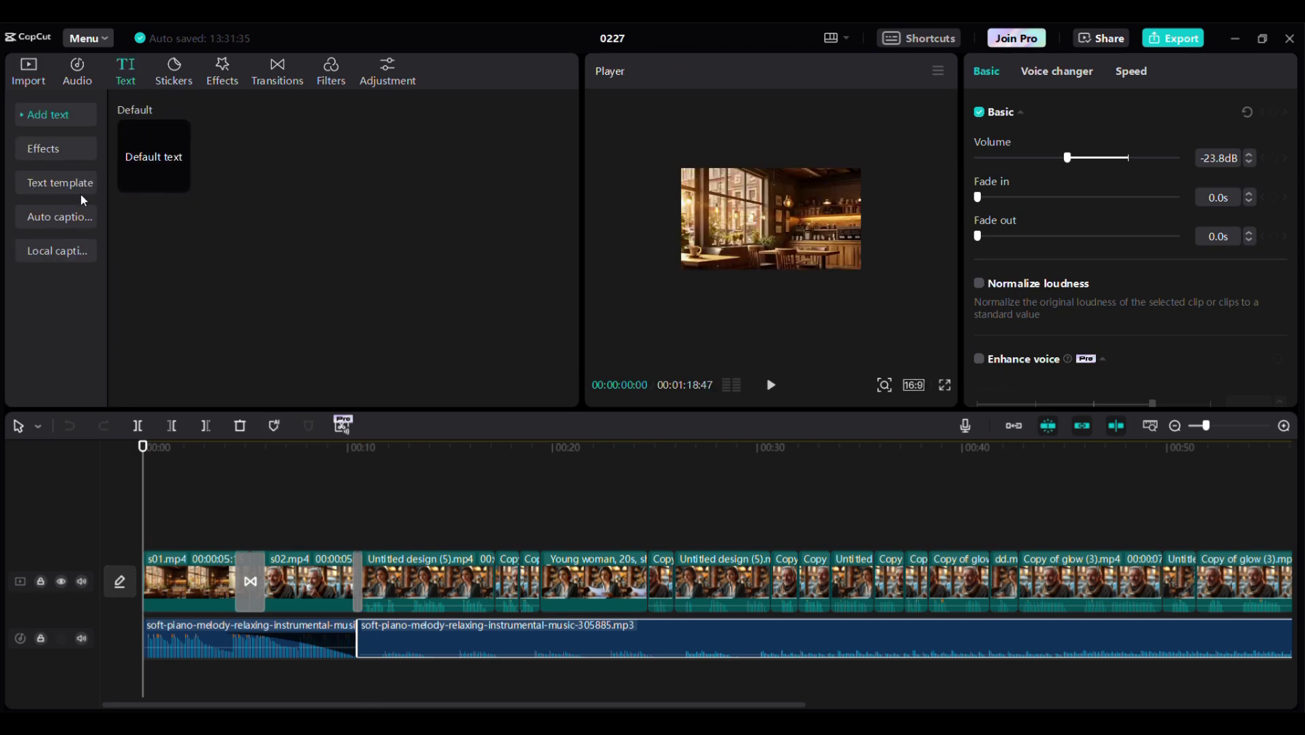
pyautogui.click(61, 215)
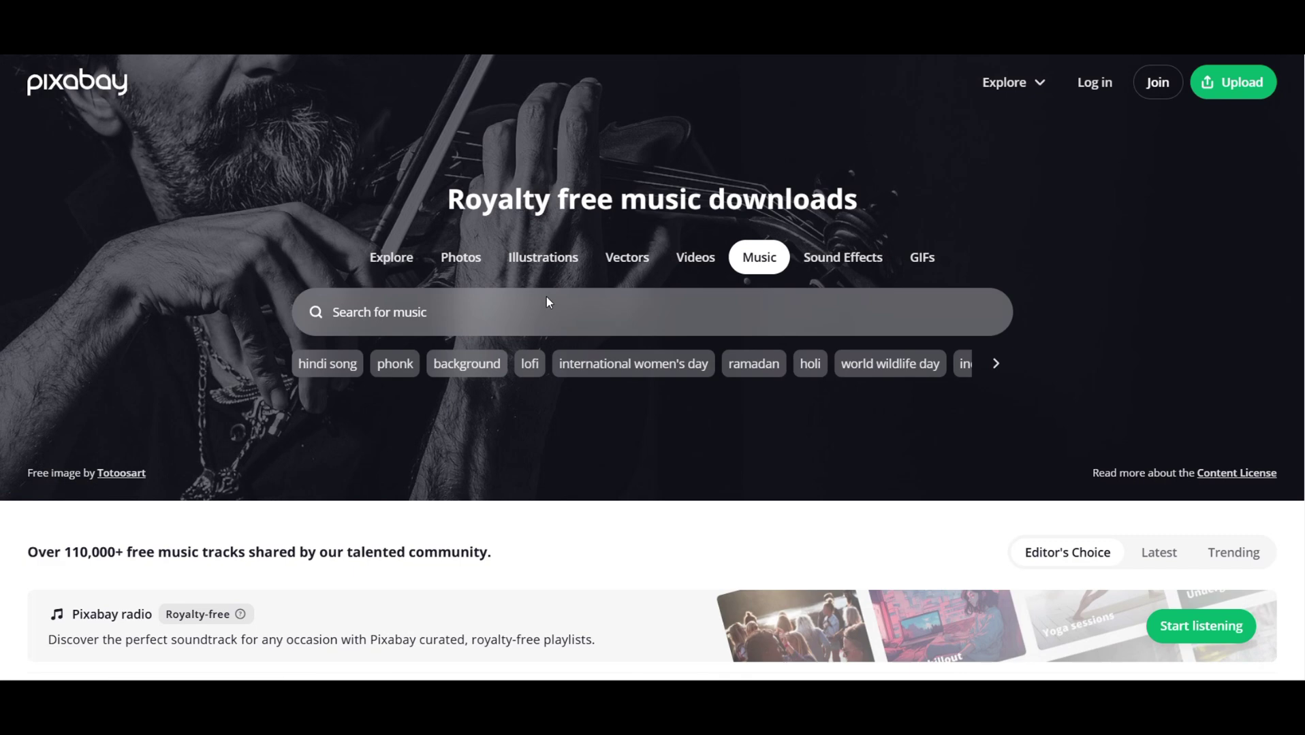
# Search Pixabay music for 'soft' and download the soft piano melody relaxing instrumental
pyautogui.click(545, 303)
pyautogui.write('soft')
pyautogui.press('Return')
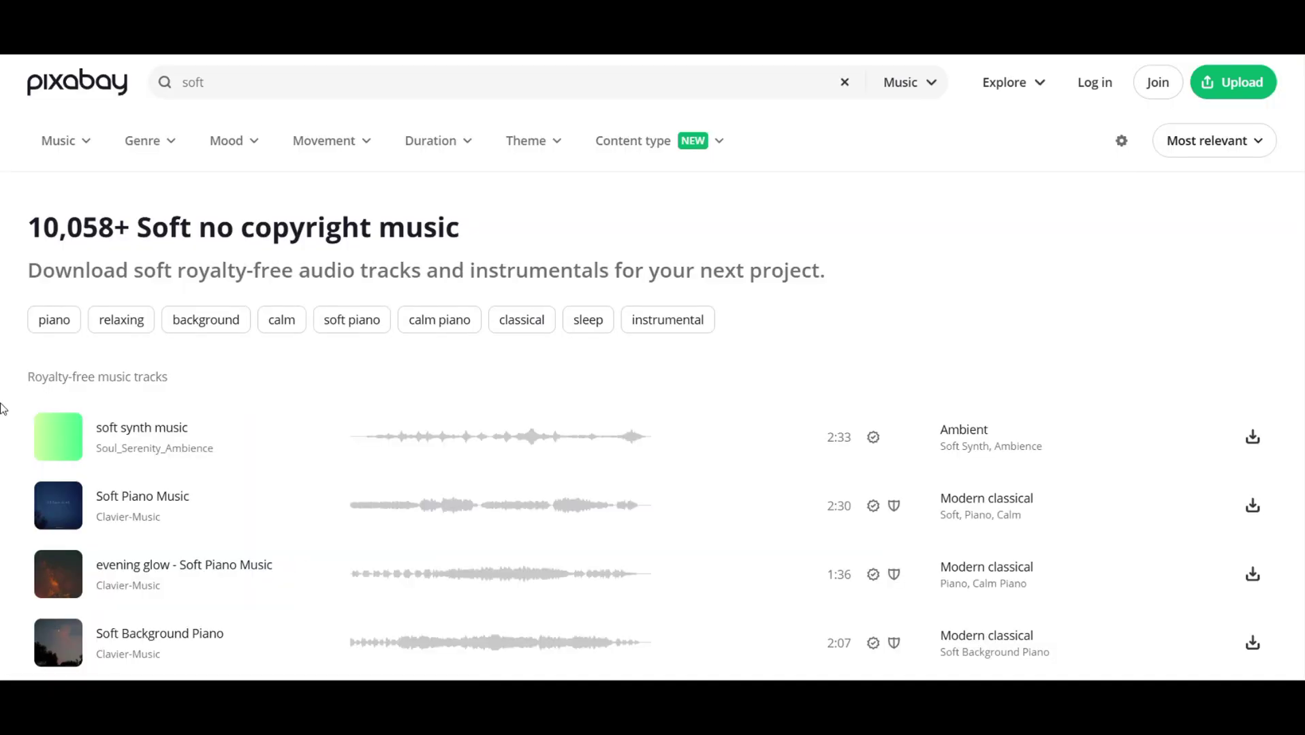
pyautogui.scroll(-3, 62, 418)
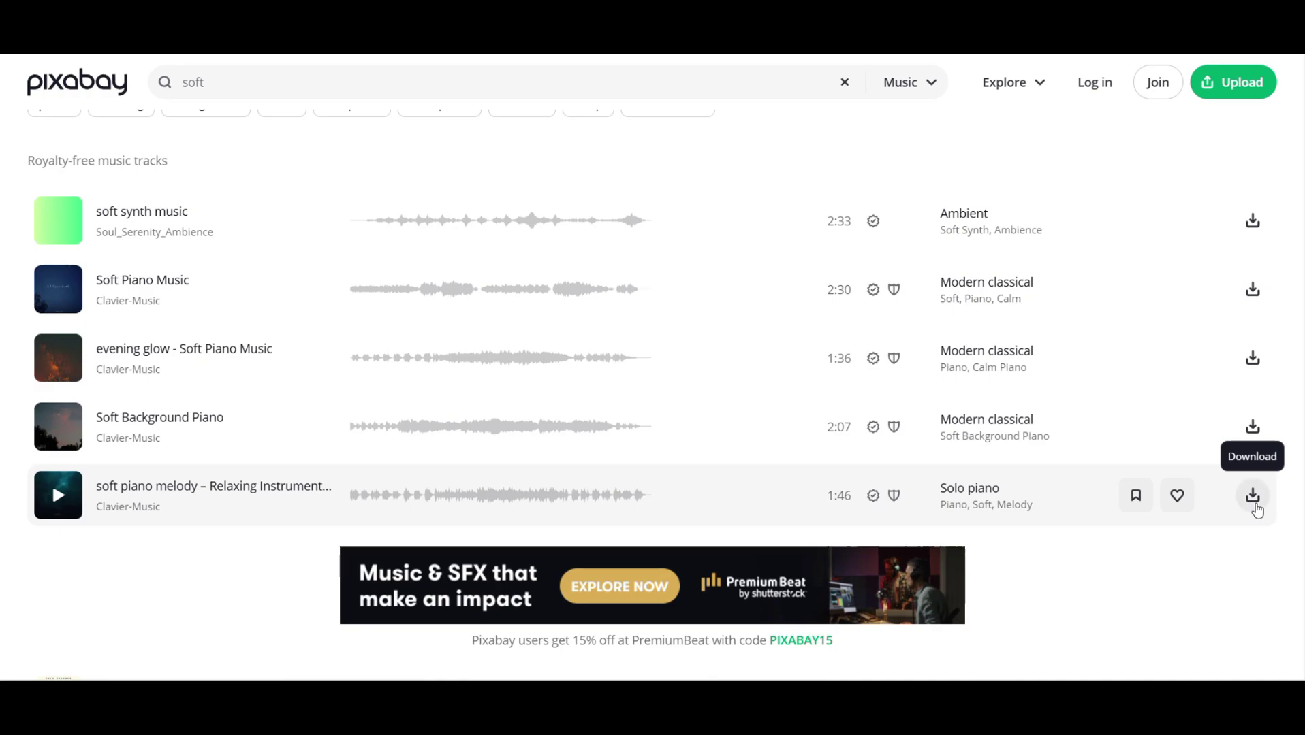
pyautogui.click(1253, 496)
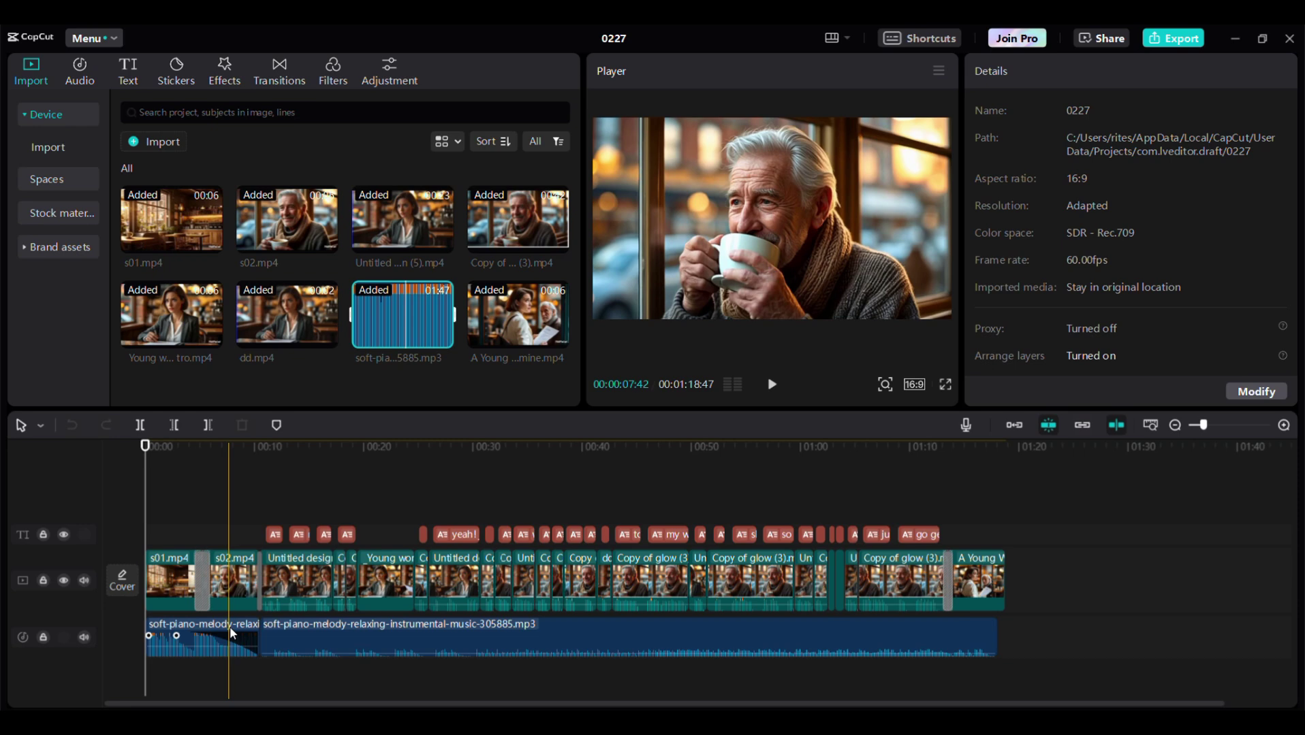
# Select the opening and background music clips, then return the playhead to the film's start
pyautogui.click(229, 633)
pyautogui.click(360, 640)
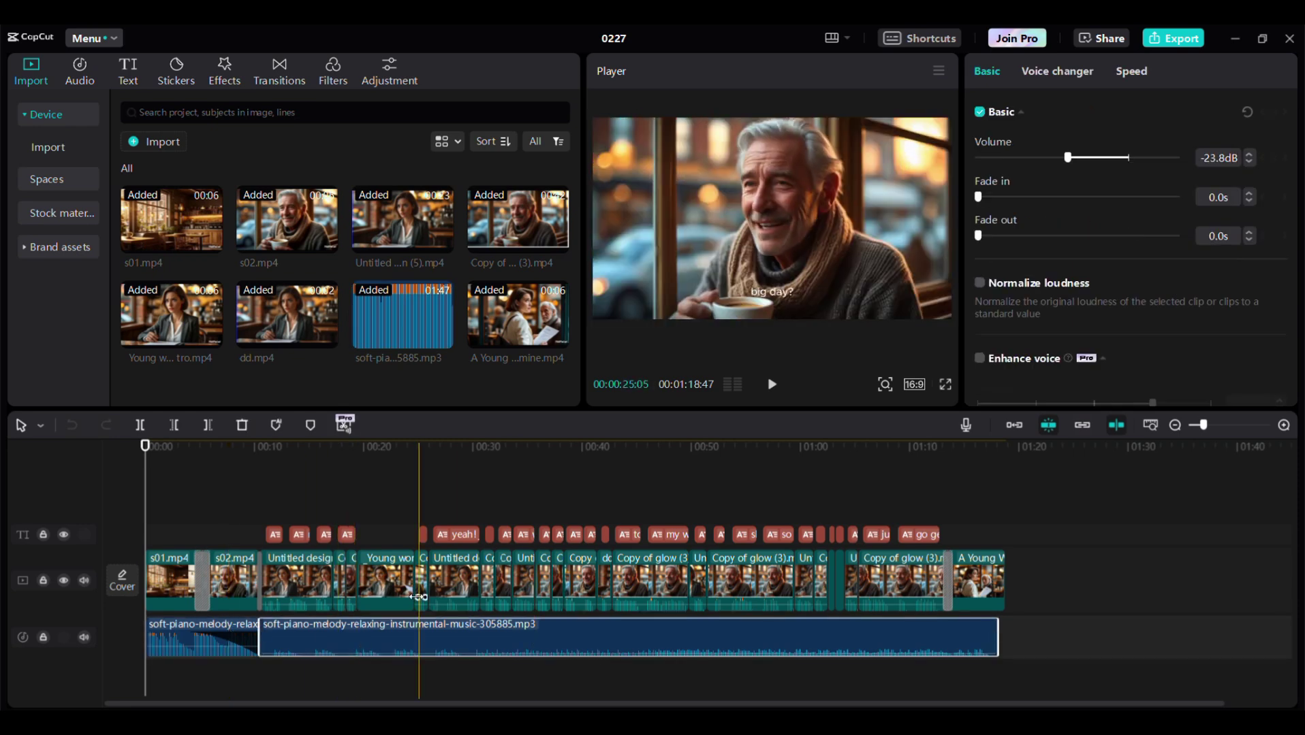
pyautogui.press('Home')
# Scale the s01.mp4 cafe clip to 108% and position it at X 0, Y -89
pyautogui.click(808, 281)
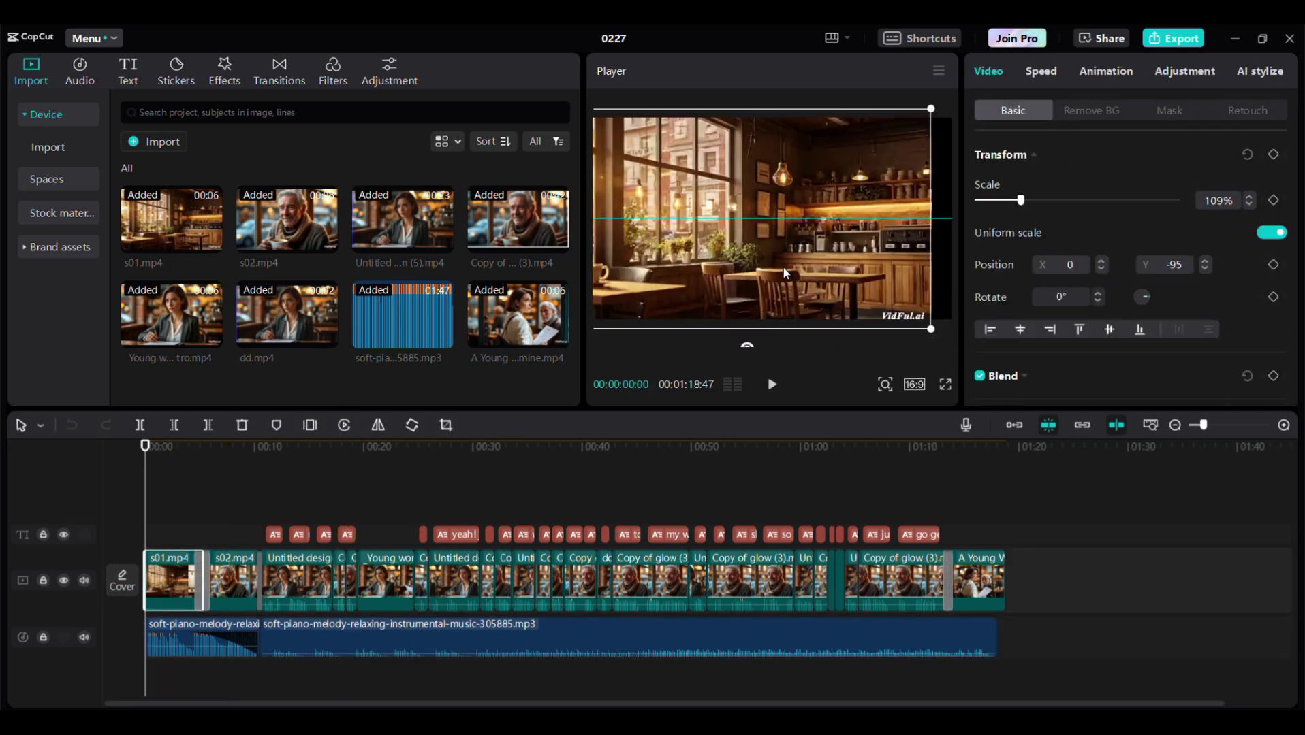
pyautogui.moveTo(783, 272); pyautogui.dragTo(777, 279)
pyautogui.moveTo(926, 327); pyautogui.dragTo(879, 311)
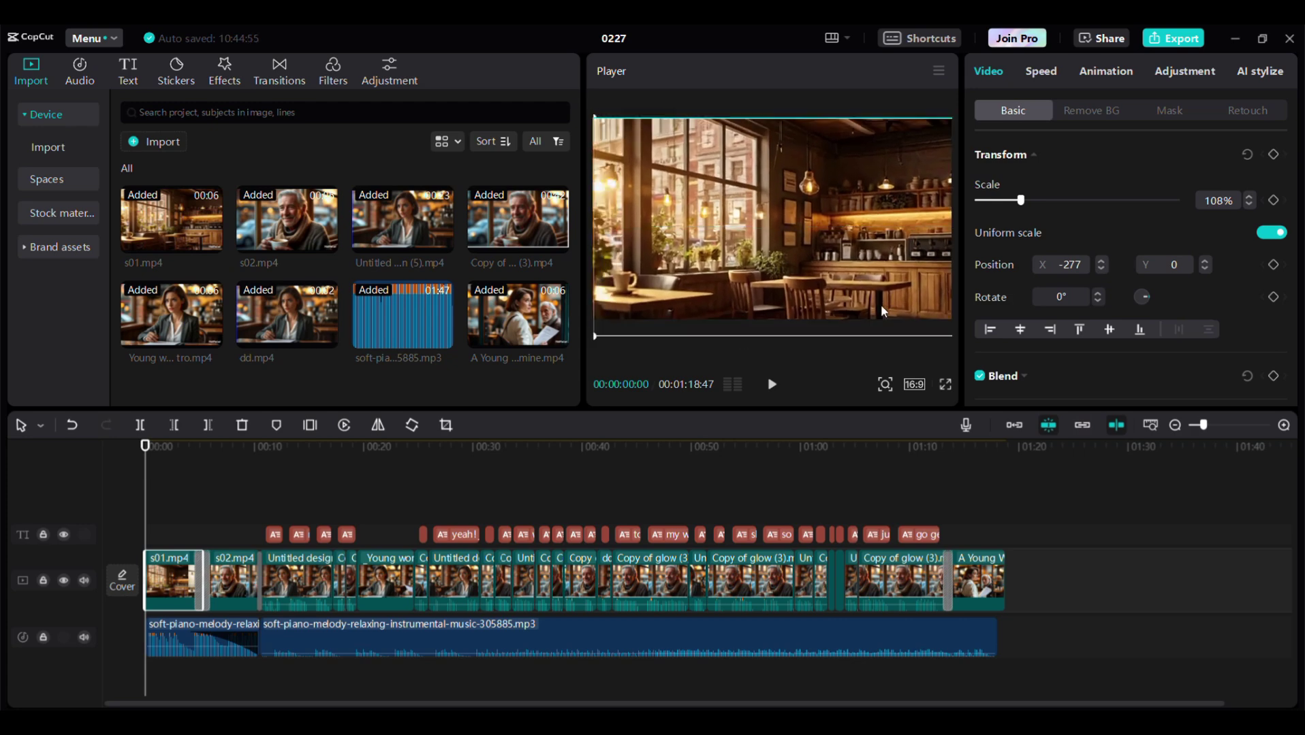
pyautogui.moveTo(915, 248); pyautogui.dragTo(860, 226)
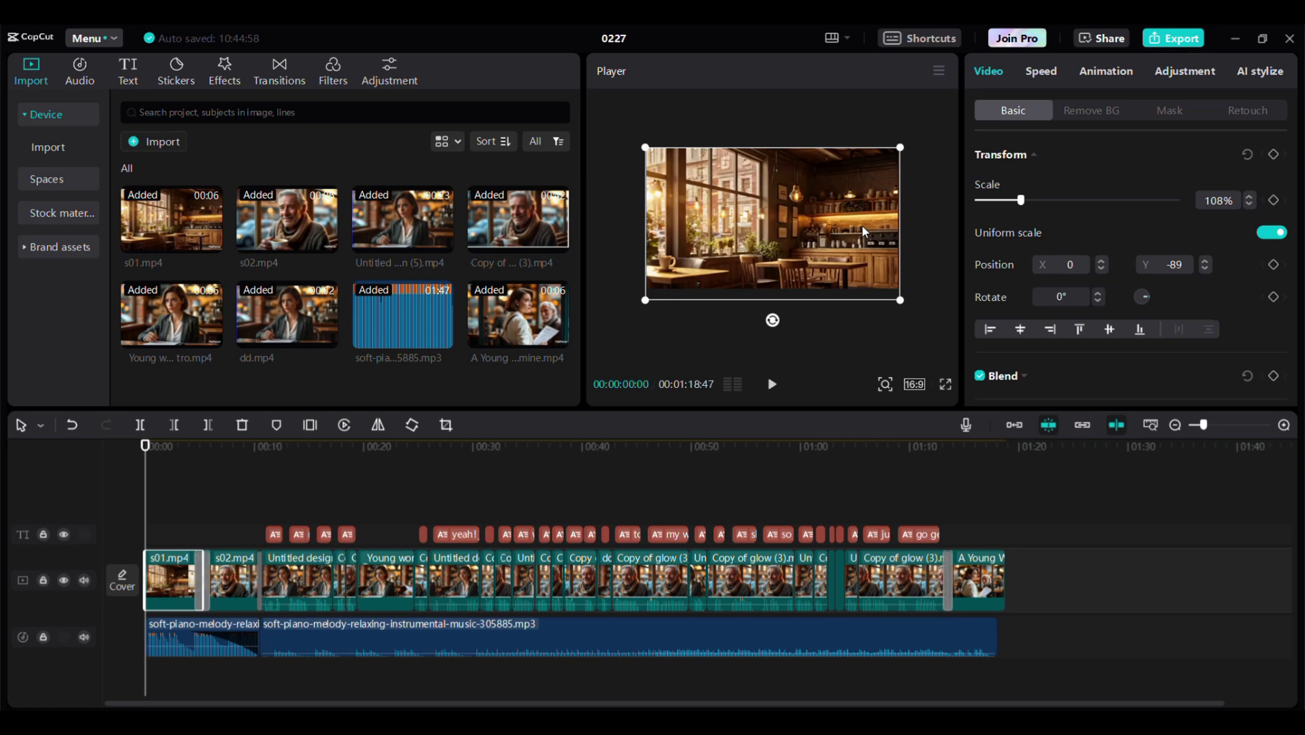
pyautogui.click(924, 224)
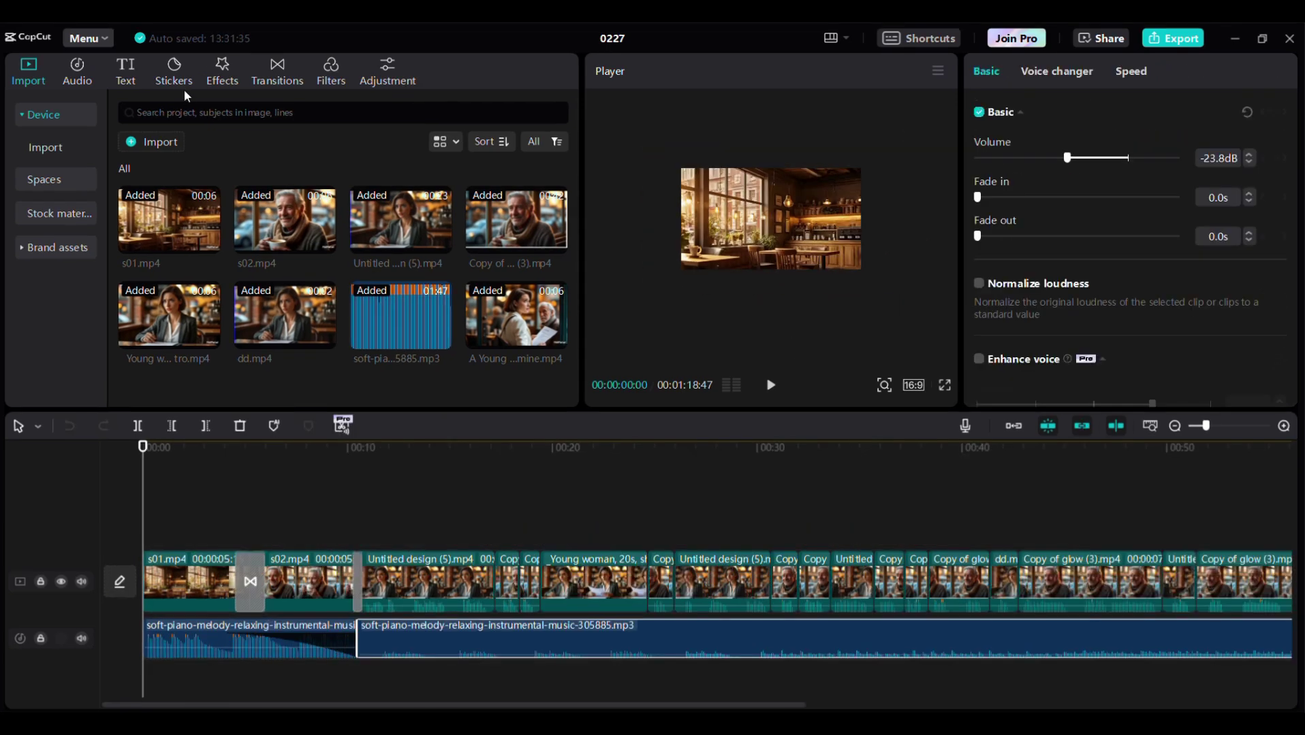
# Generate auto captions with English as the source language from the film's dialogue
pyautogui.click(127, 64)
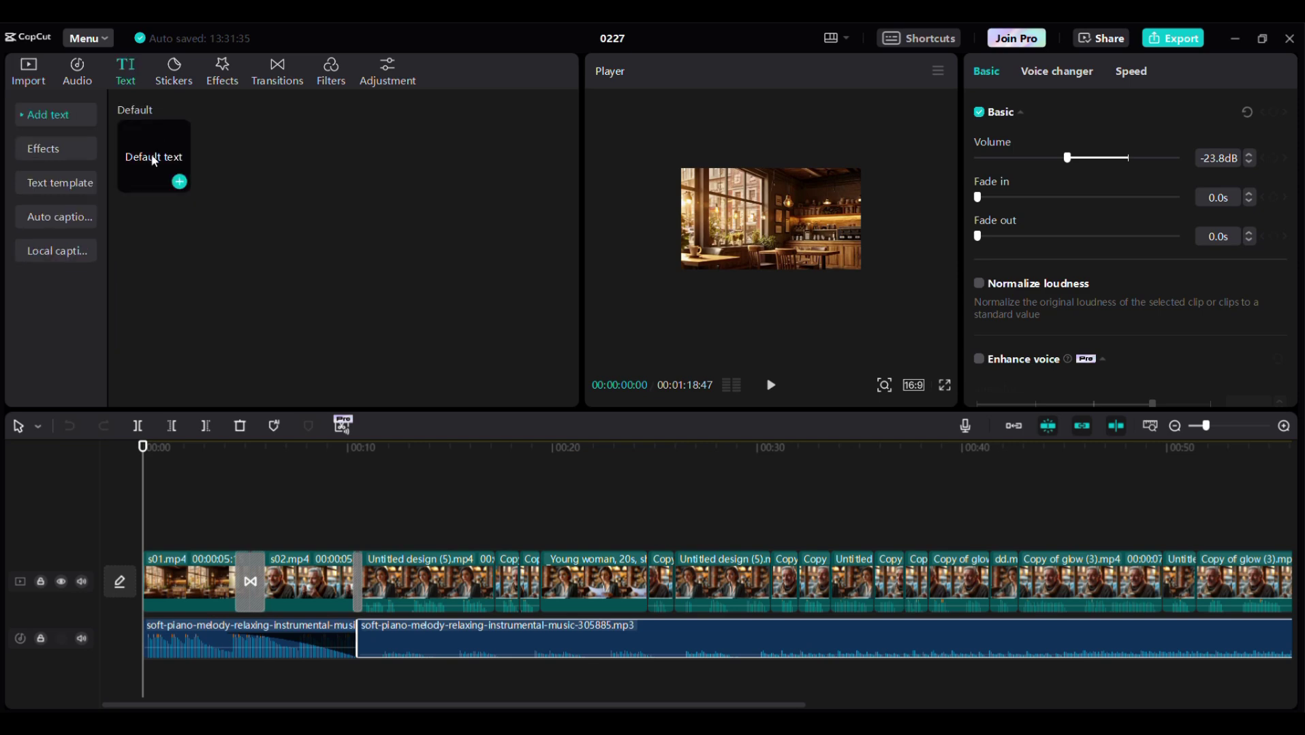
pyautogui.click(63, 218)
pyautogui.click(373, 349)
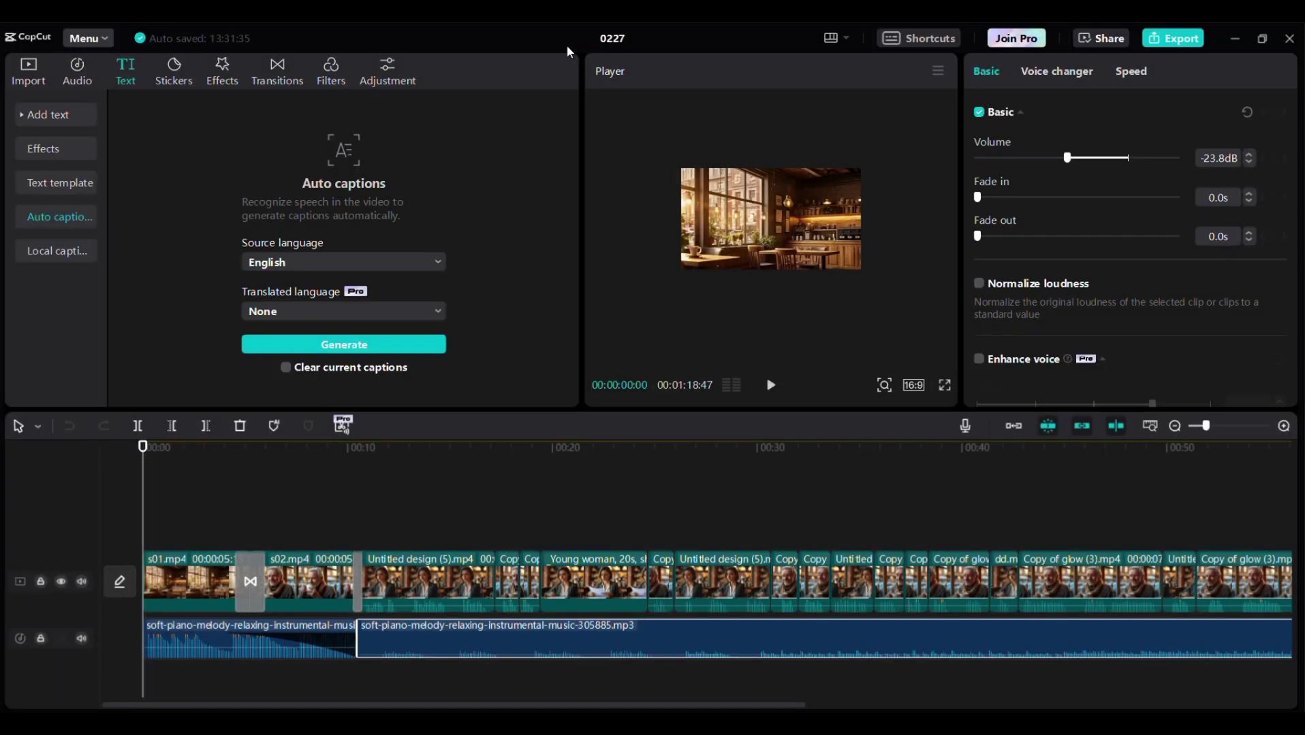
pyautogui.click(1179, 41)
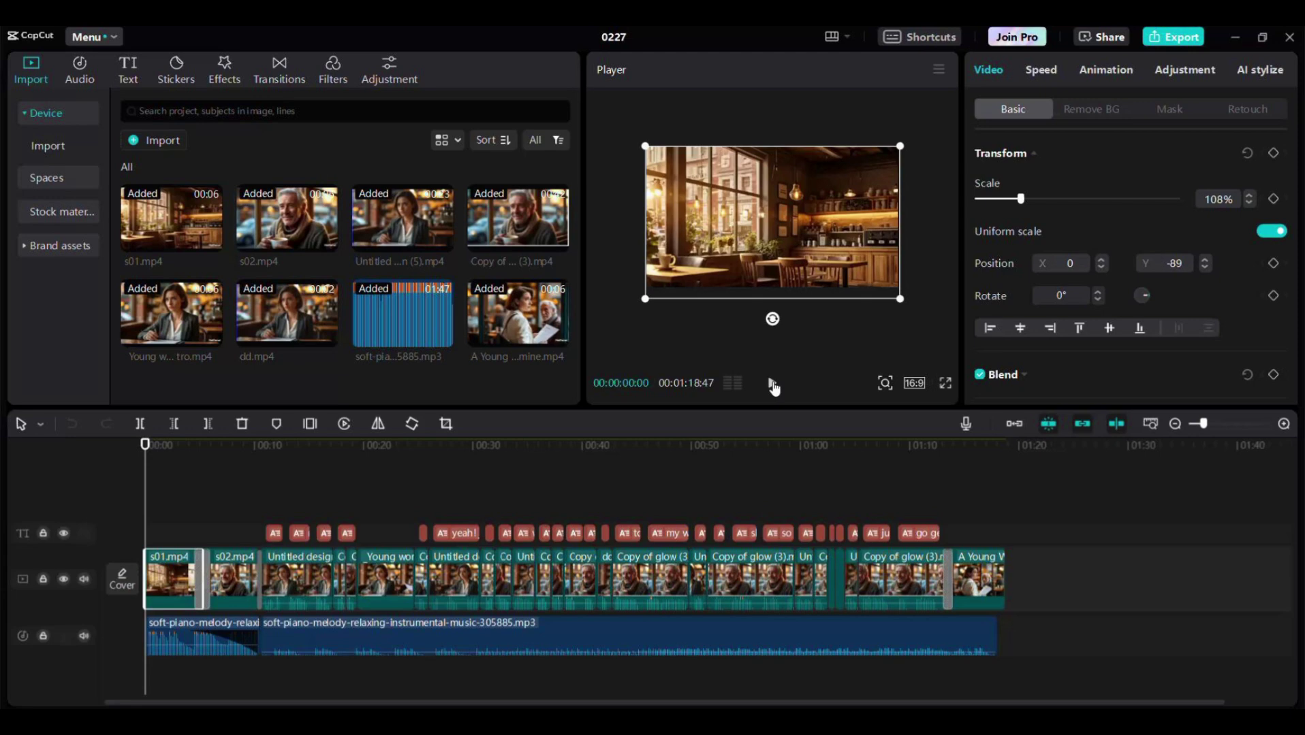
# Play the captioned cafe film in the Player from the beginning
pyautogui.click(773, 384)
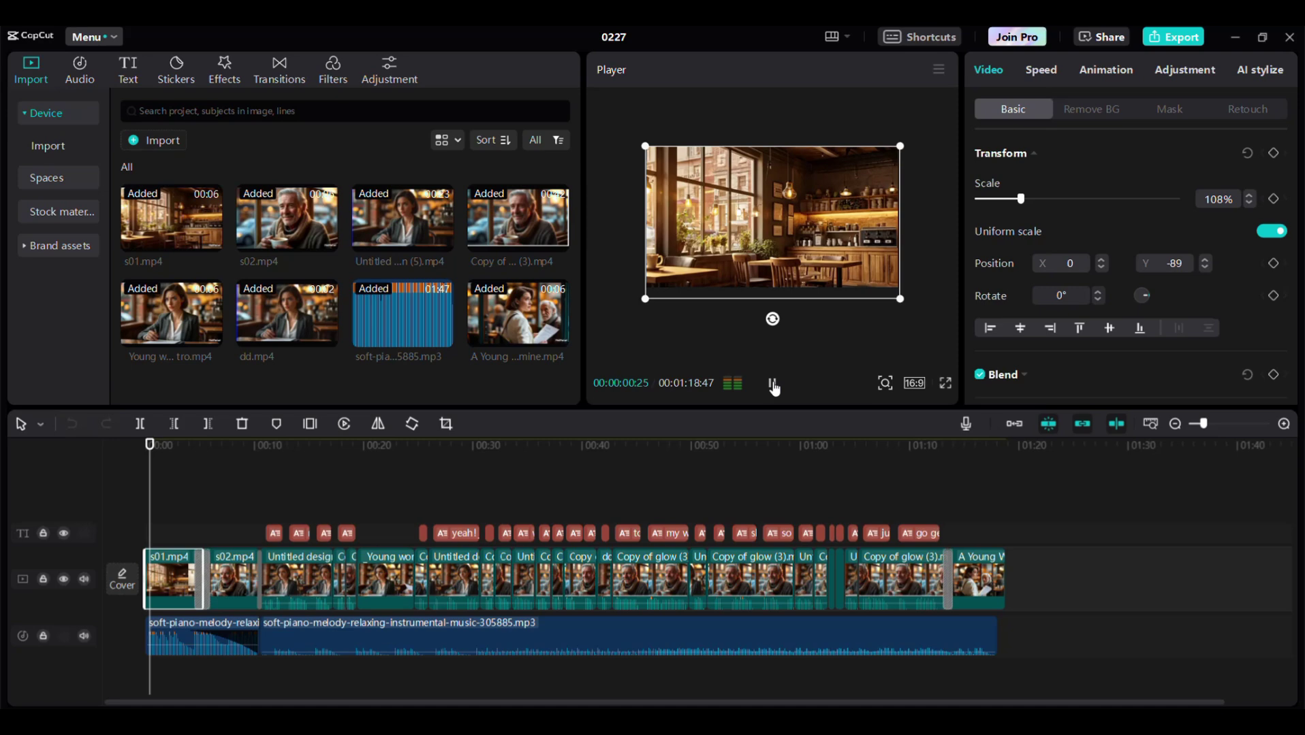